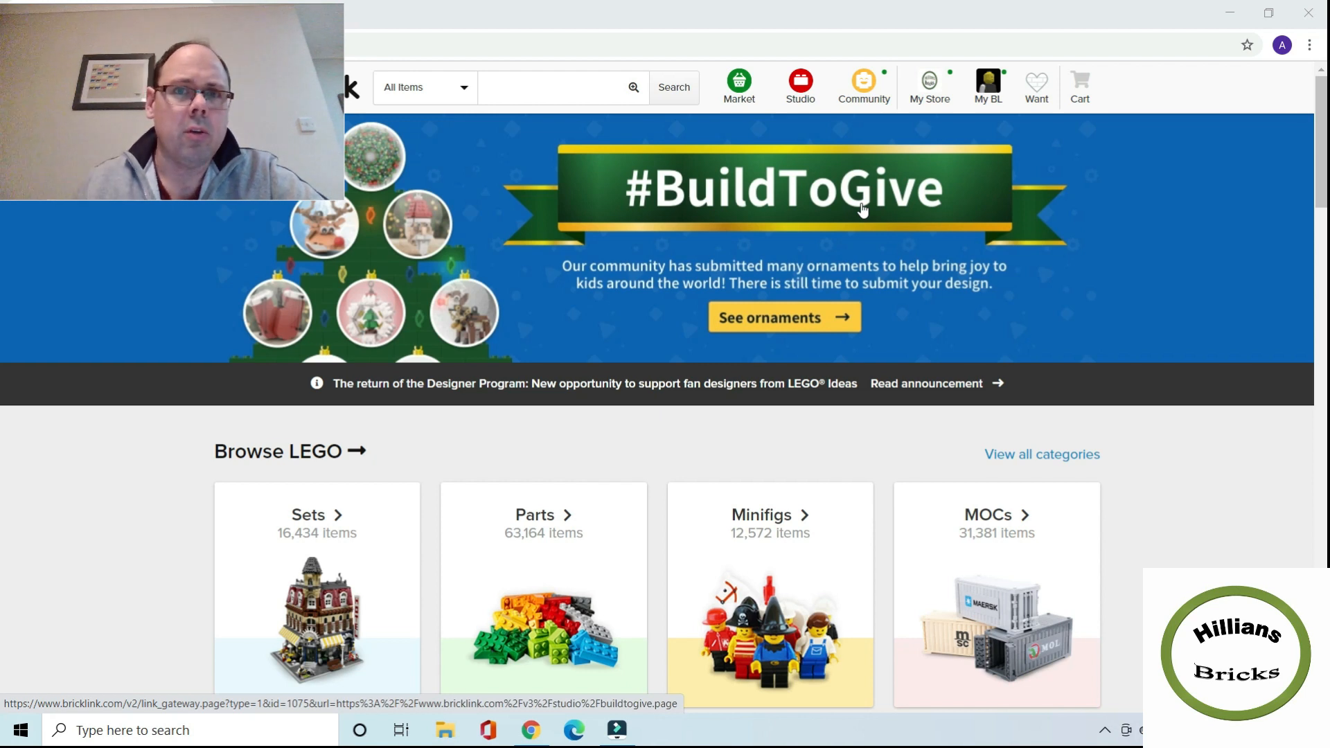
# Step: Search all items for "gingerbread", spelled as one word
pyautogui.click(558, 91)
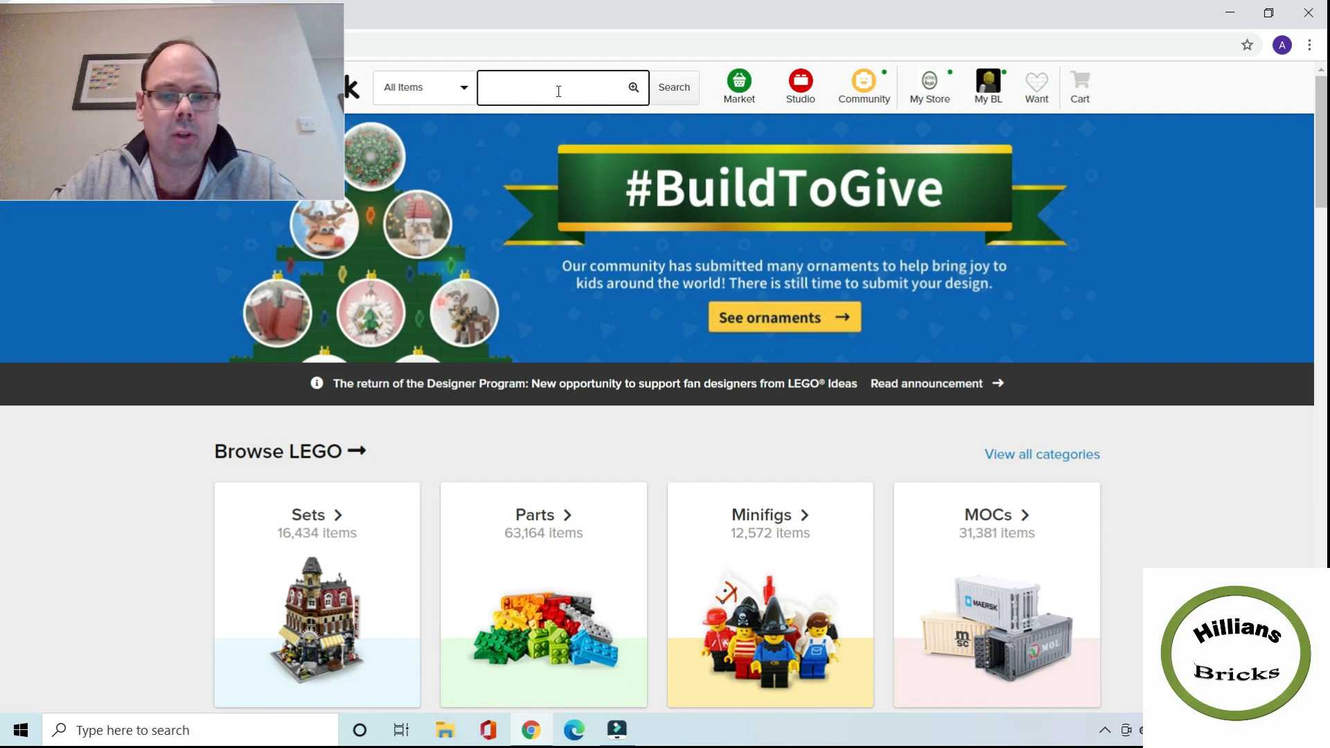
pyautogui.write('ginger bread')
pyautogui.press('Return')
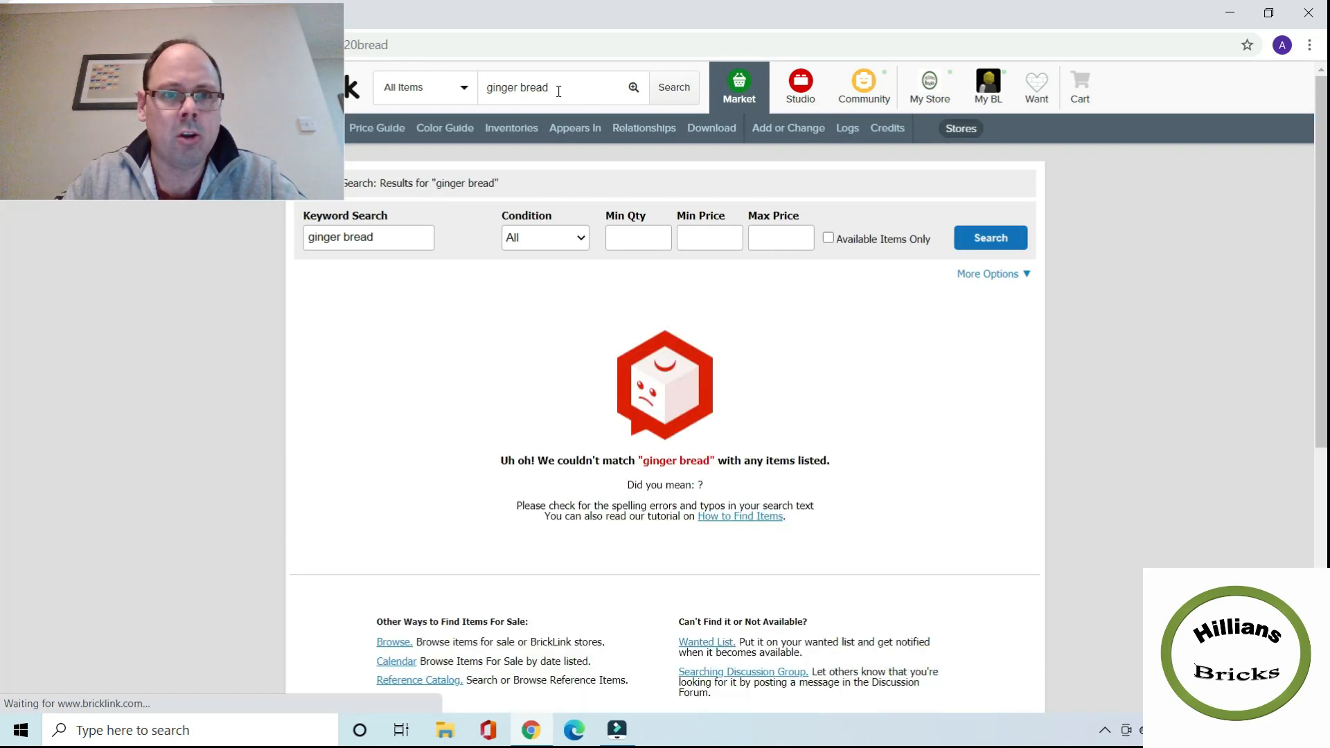
pyautogui.click(520, 88)
pyautogui.press('BackSpace')
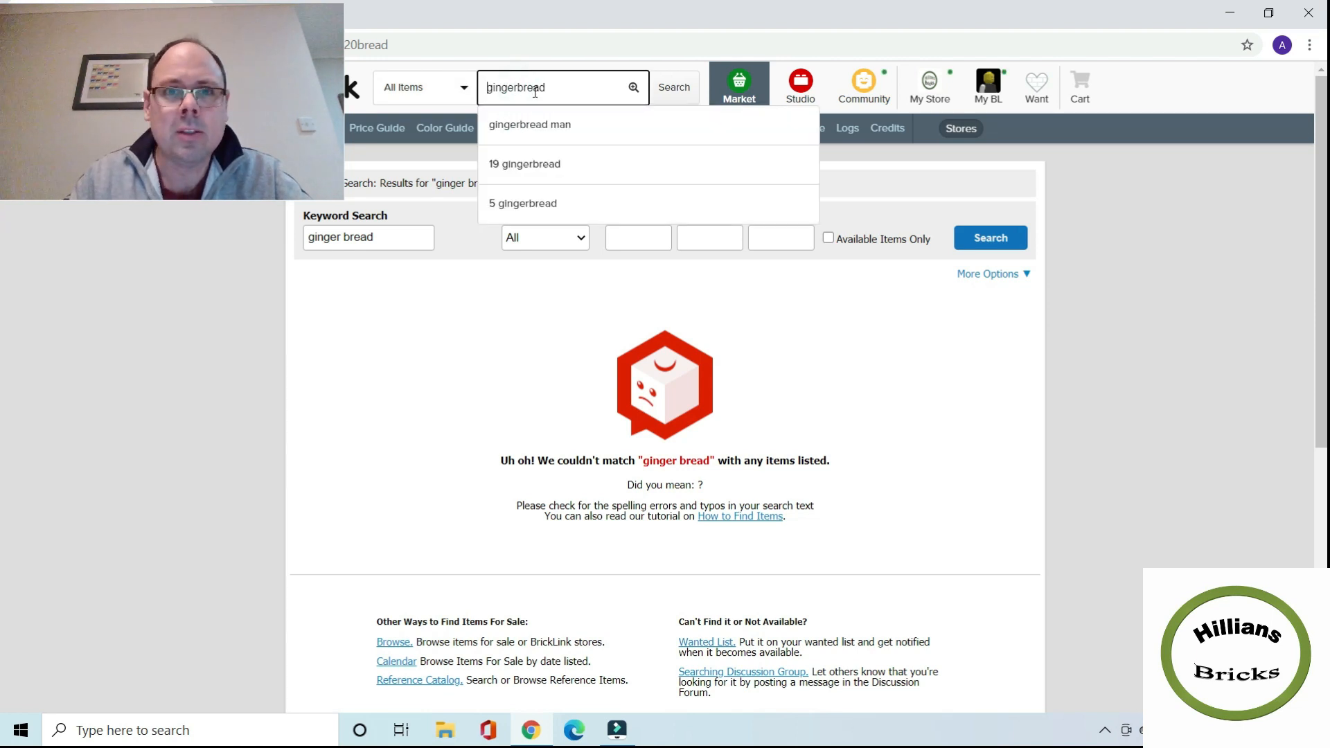
pyautogui.press('Return')
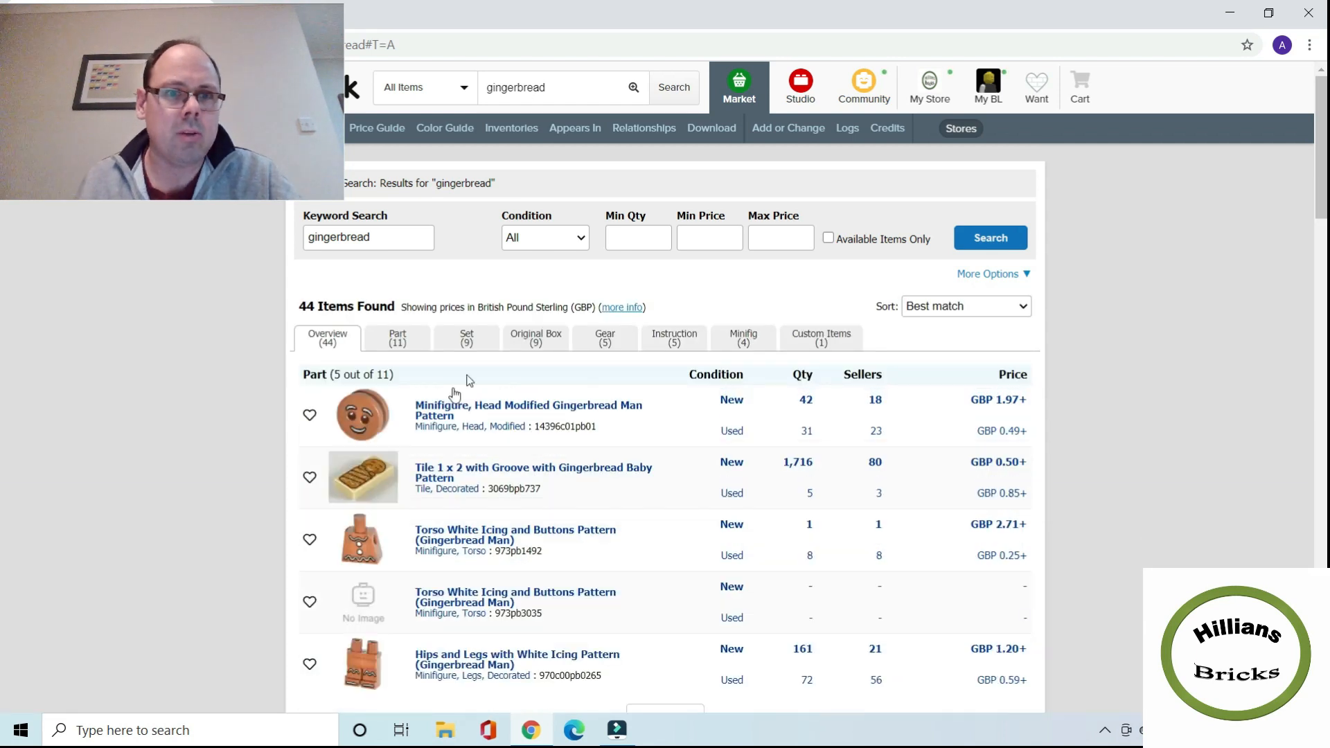
# Step: Narrow the gingerbread results to sets and look through the list for the large Gingerbread House
pyautogui.click(463, 347)
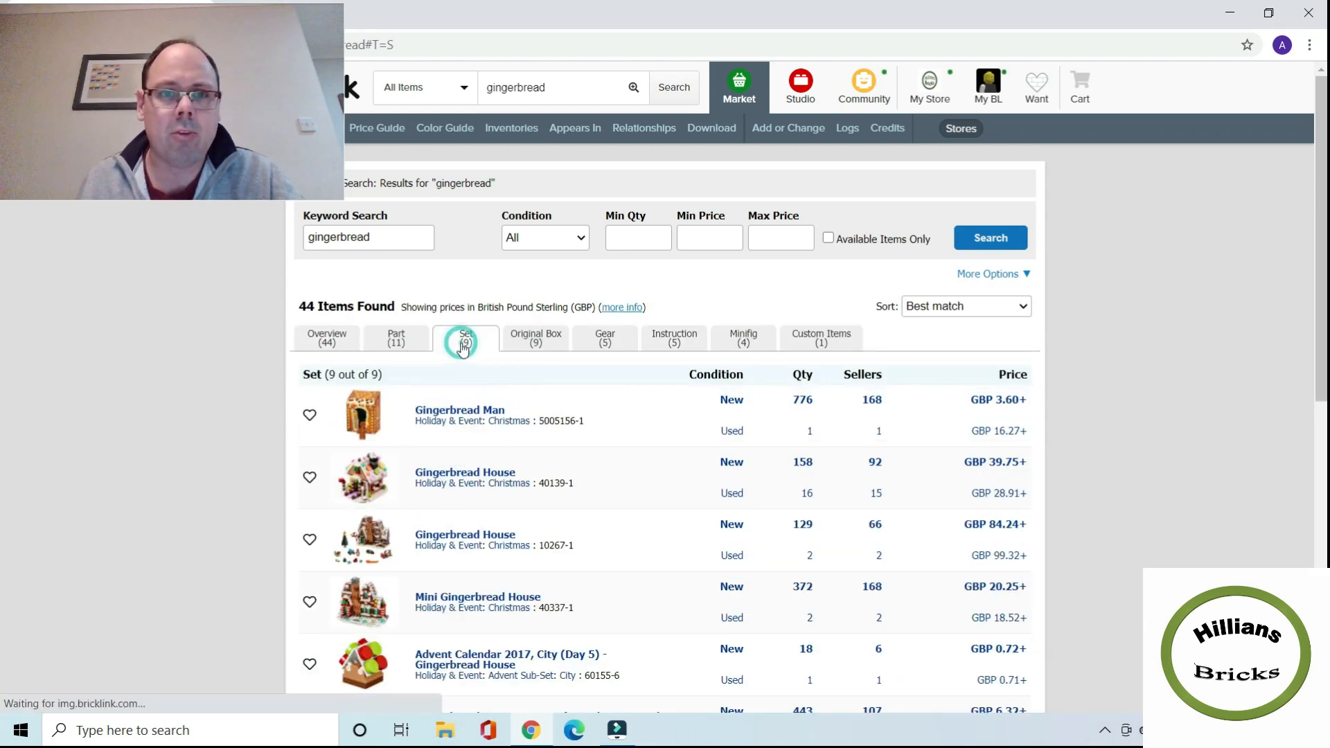
pyautogui.scroll(-2, 454, 449)
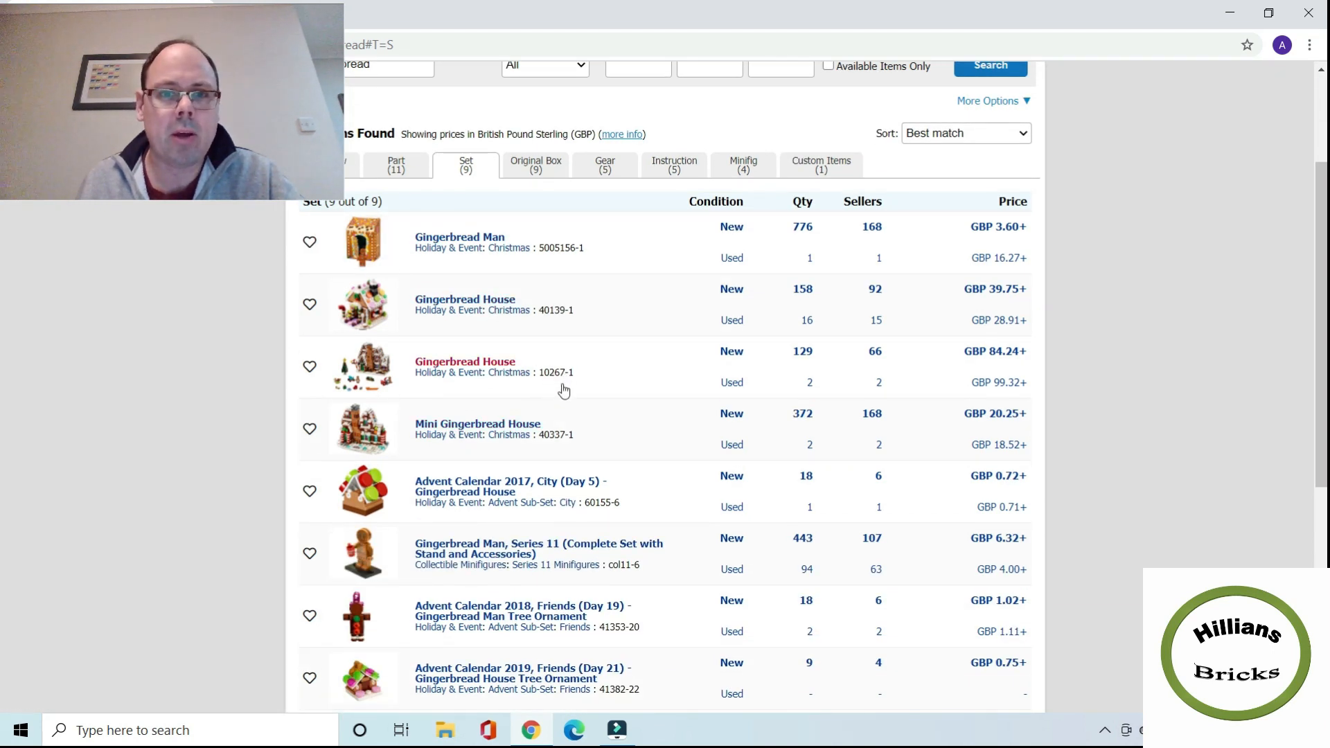
pyautogui.scroll(2, 604, 380)
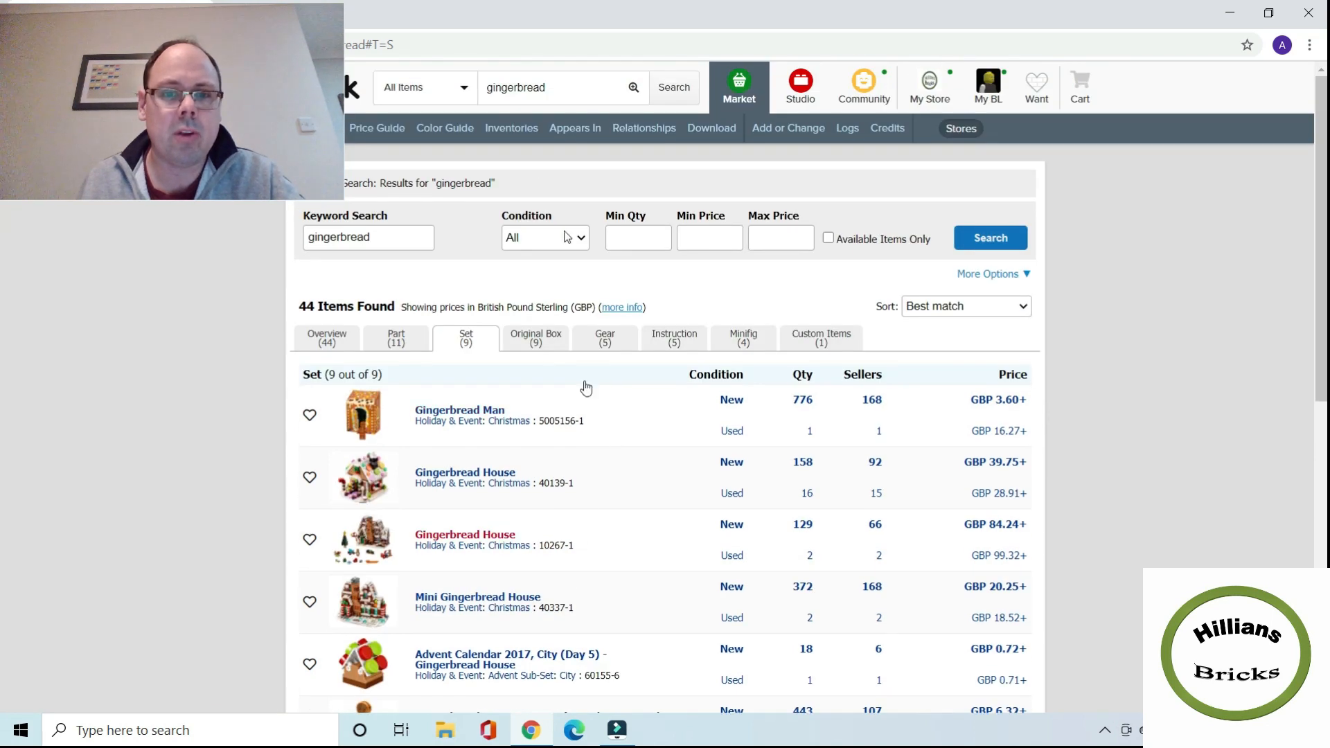
# Step: Search for set number 10267 and open the Gingerbread House entry from the set results
pyautogui.doubleClick(547, 90)
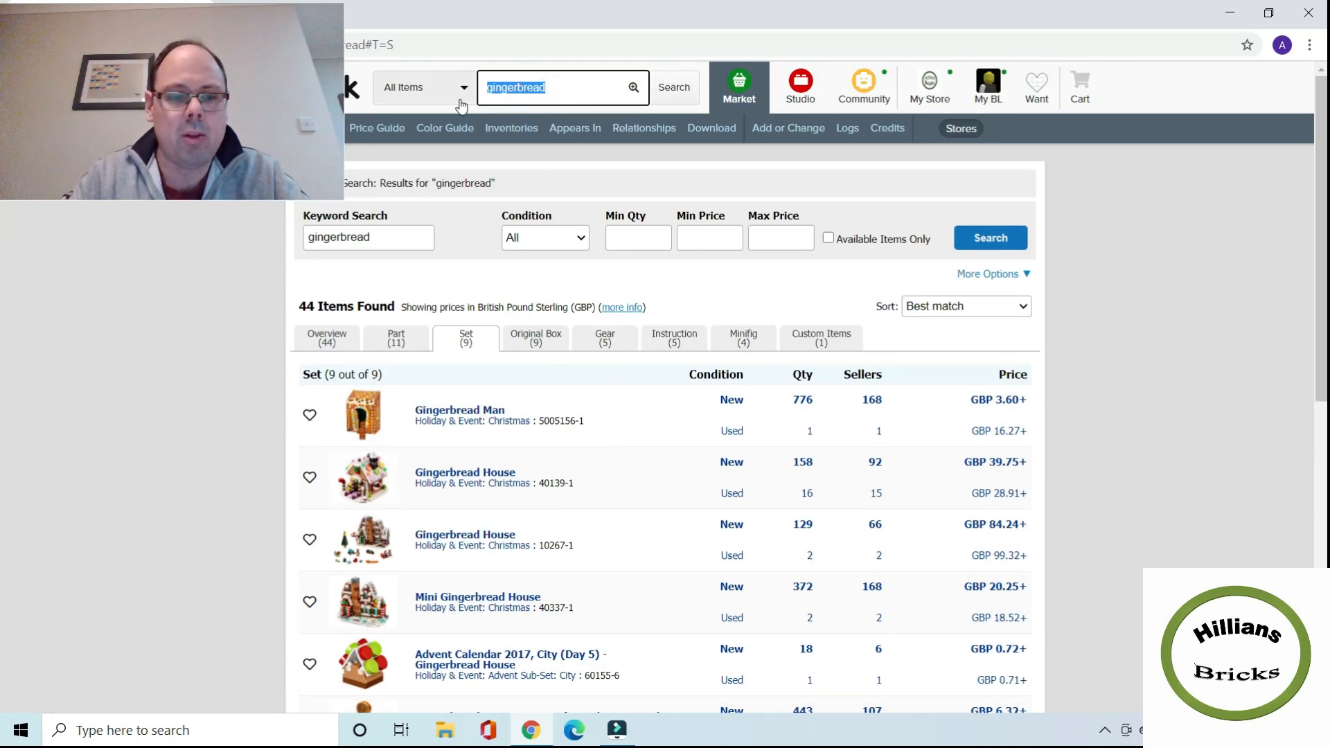
pyautogui.write('10267')
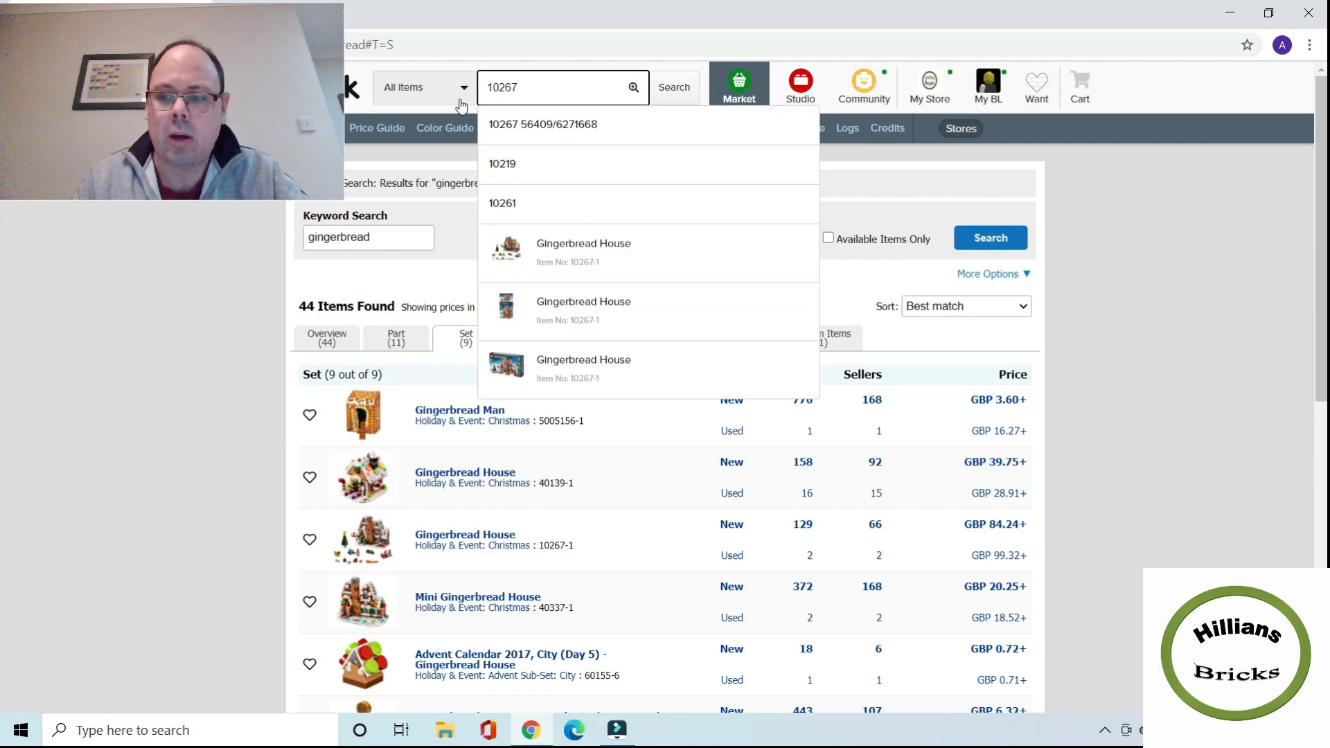
pyautogui.press('Return')
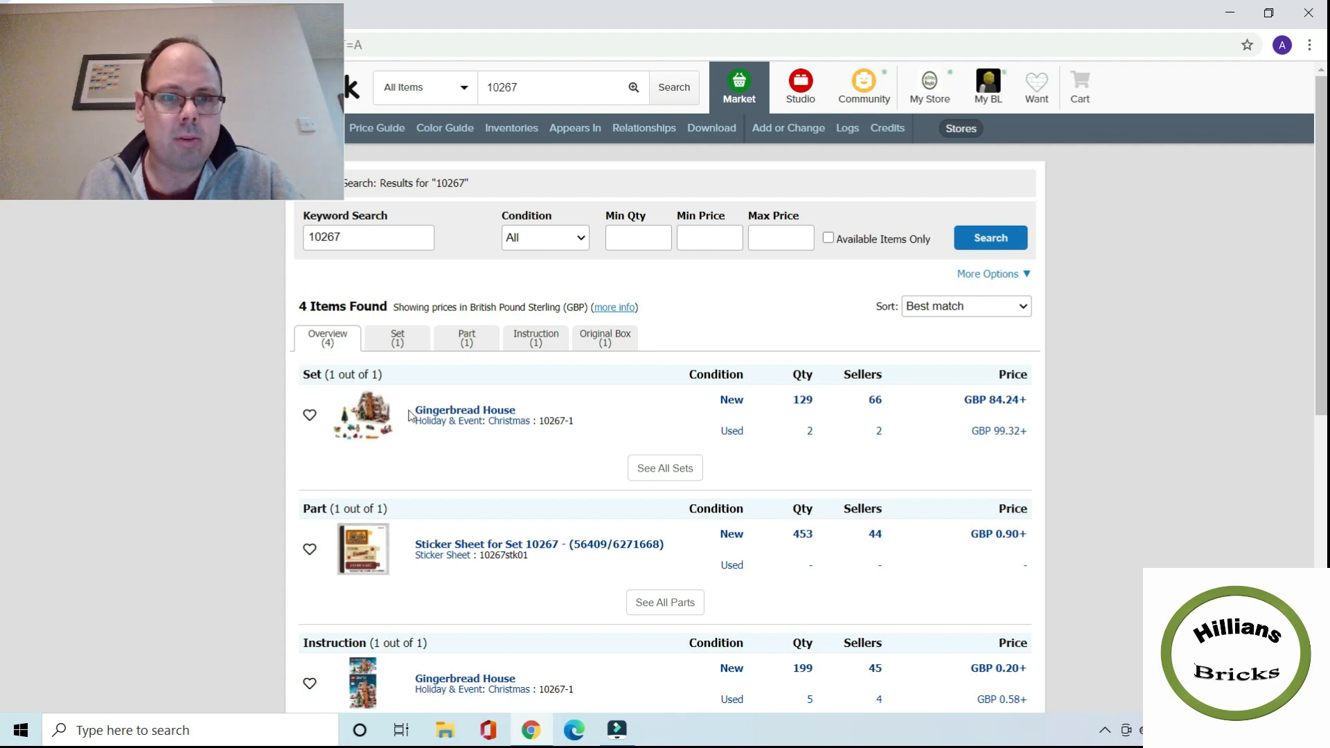
pyautogui.click(393, 337)
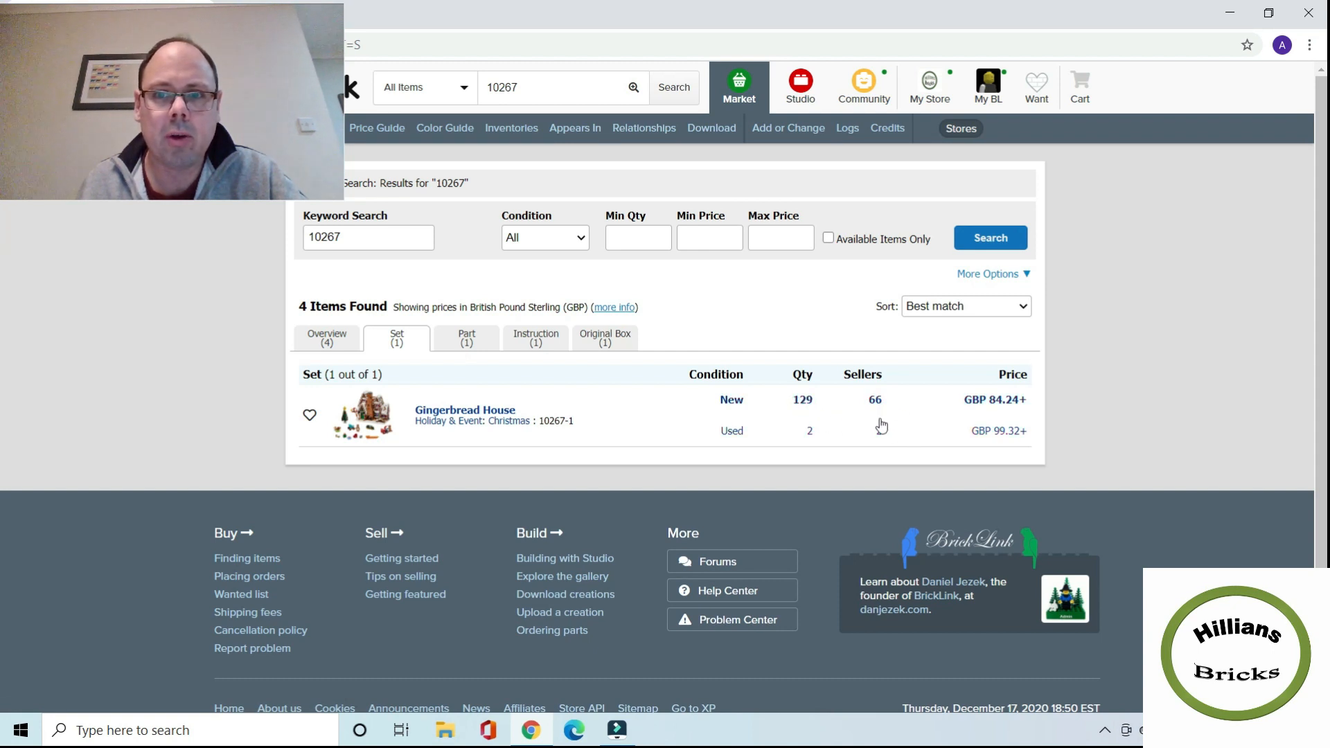
pyautogui.click(438, 414)
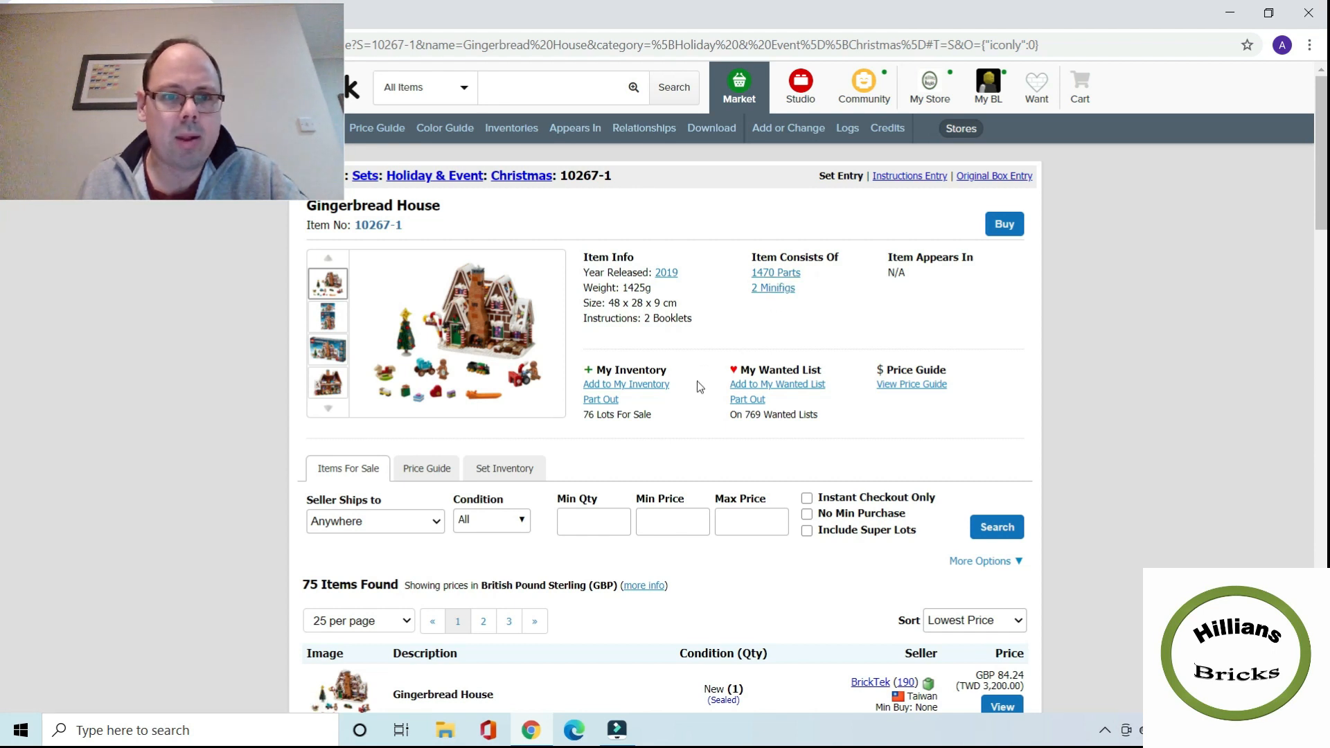
# Step: Filter the Gingerbread House items for sale to new, sealed copies only, excluding used, complete and incomplete ones
pyautogui.scroll(-1, 525, 400)
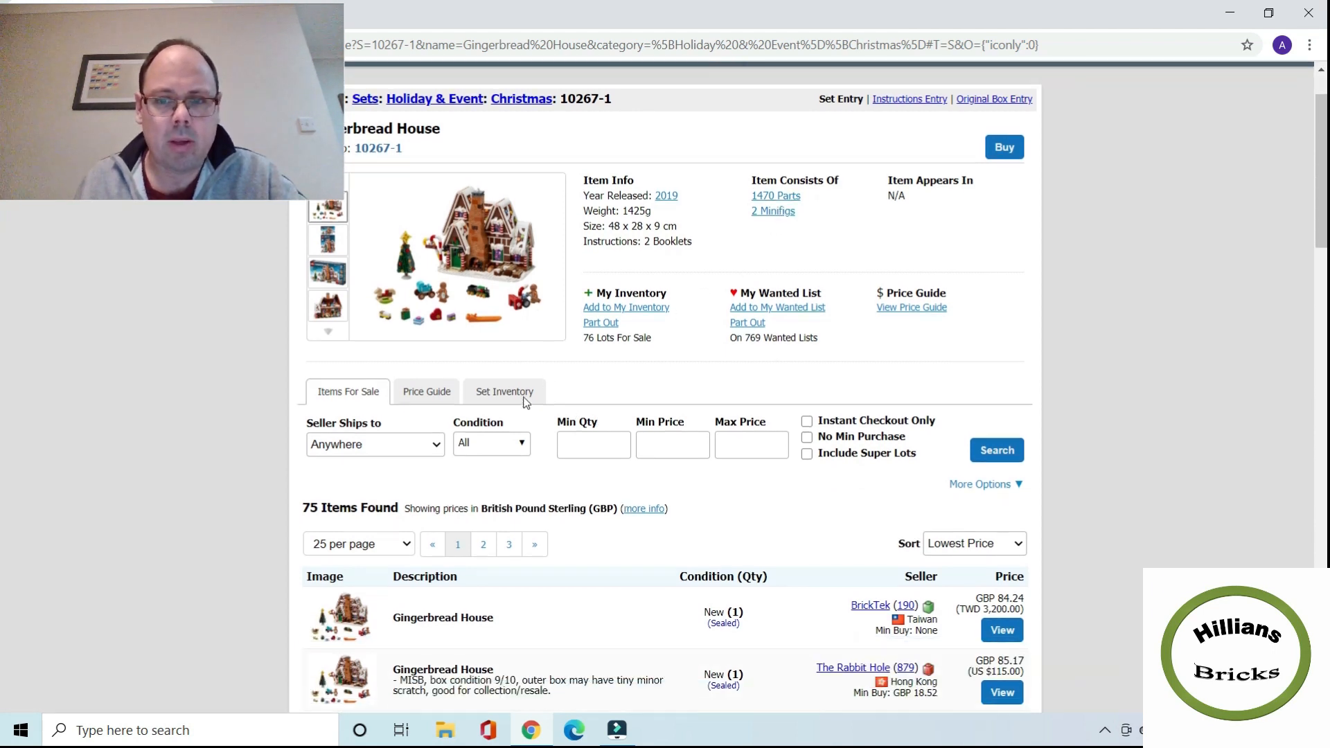
pyautogui.scroll(-1, 525, 400)
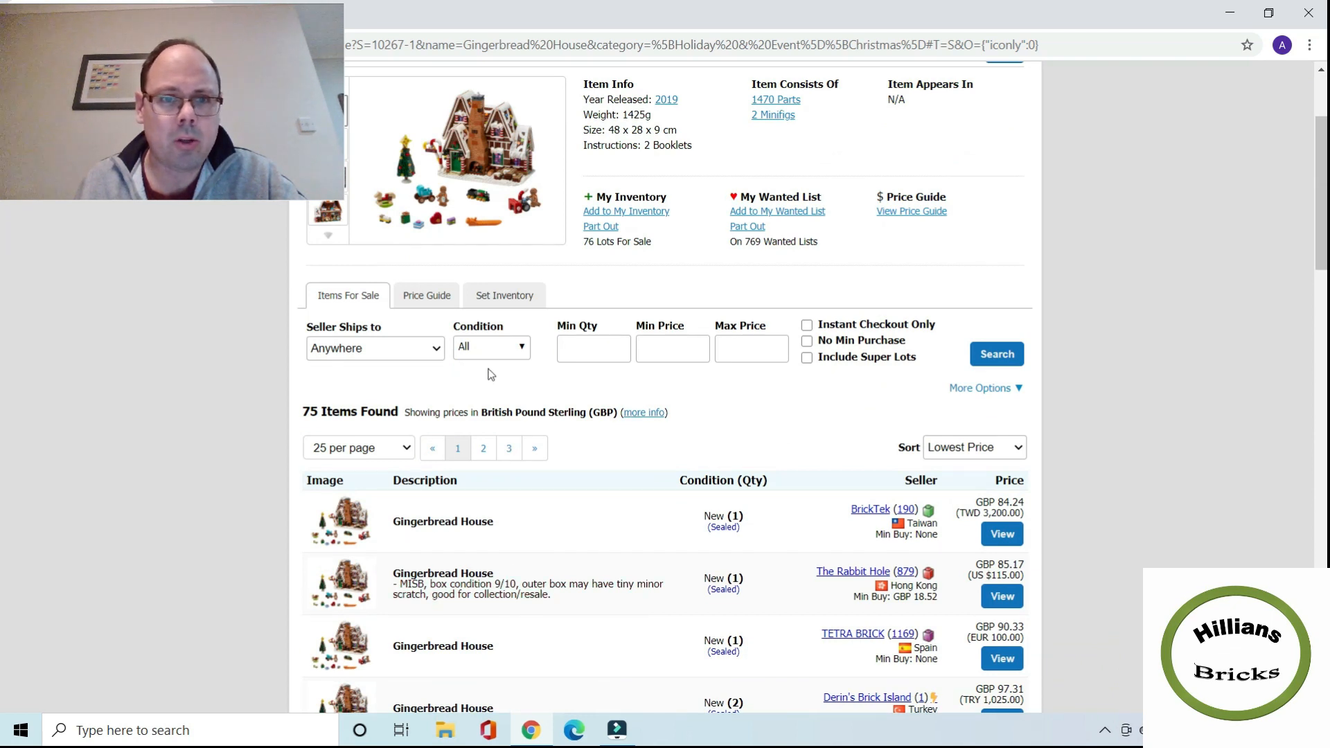
pyautogui.click(520, 348)
pyautogui.click(511, 375)
pyautogui.click(466, 416)
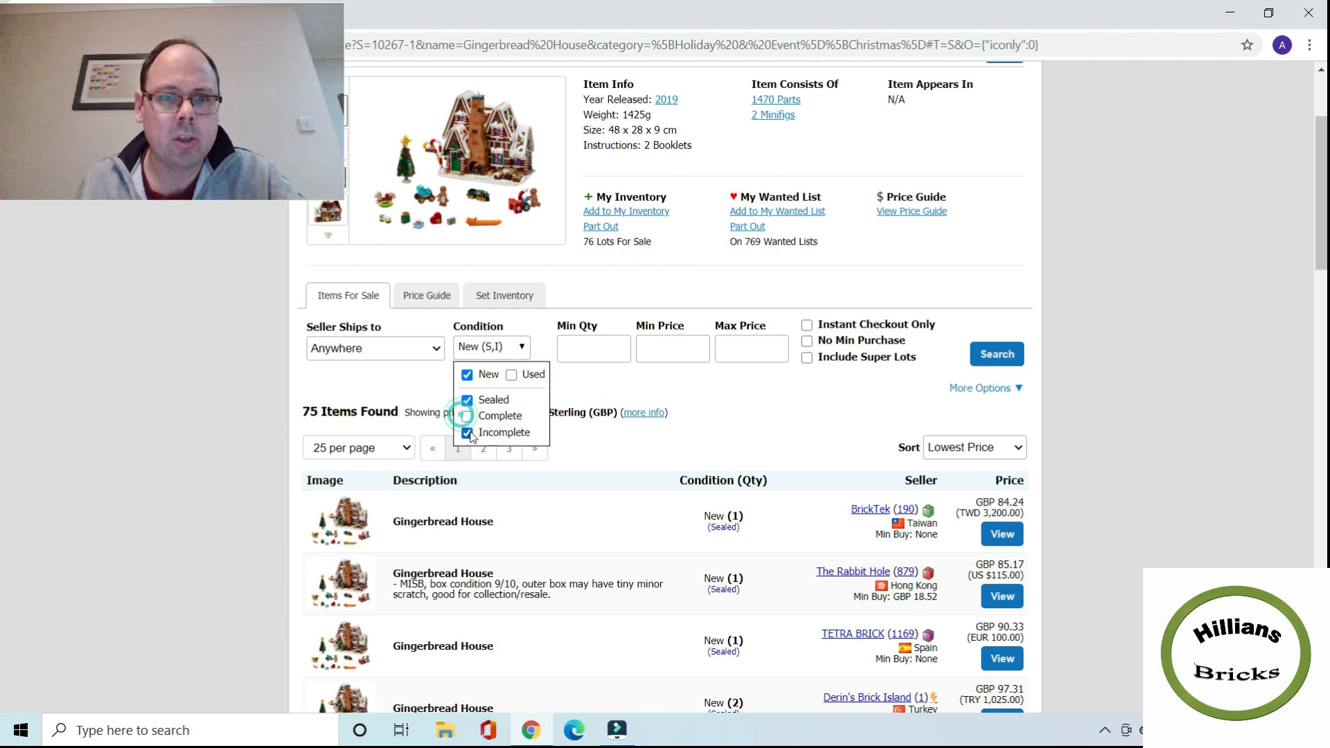
pyautogui.click(467, 433)
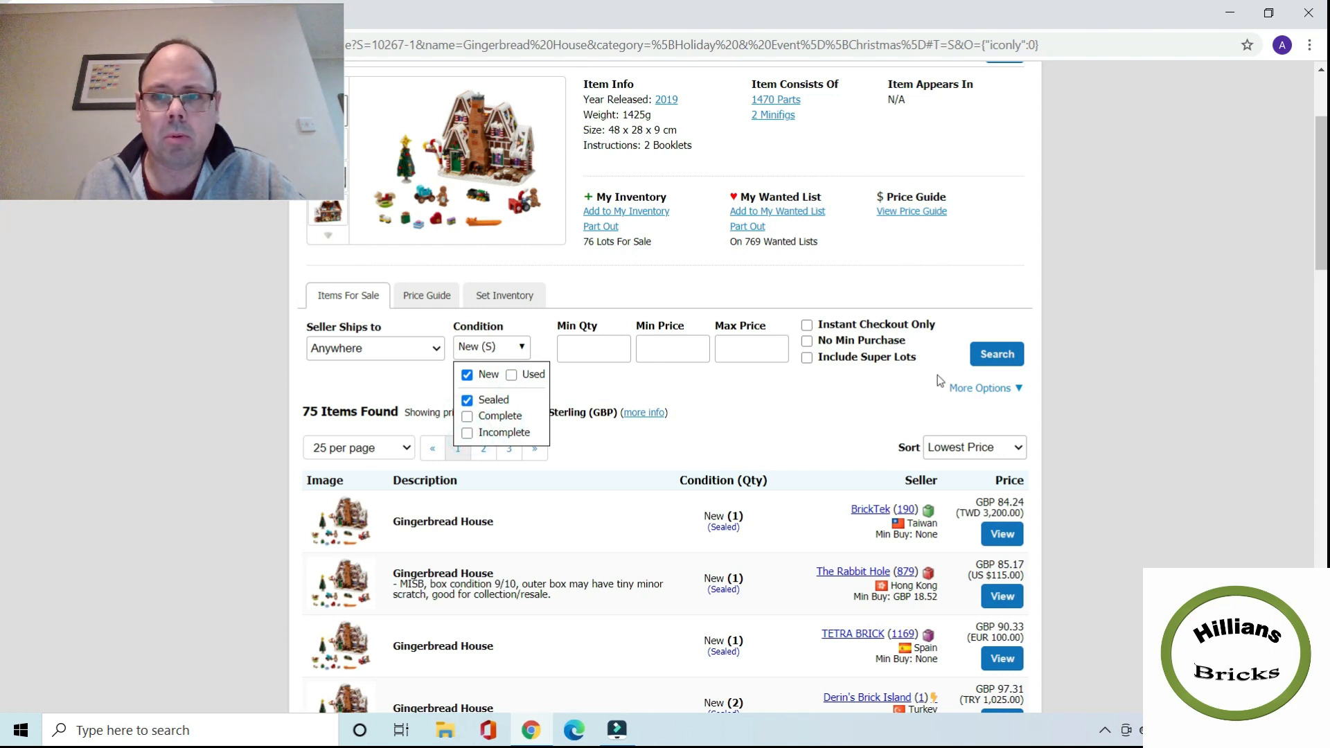
pyautogui.click(998, 356)
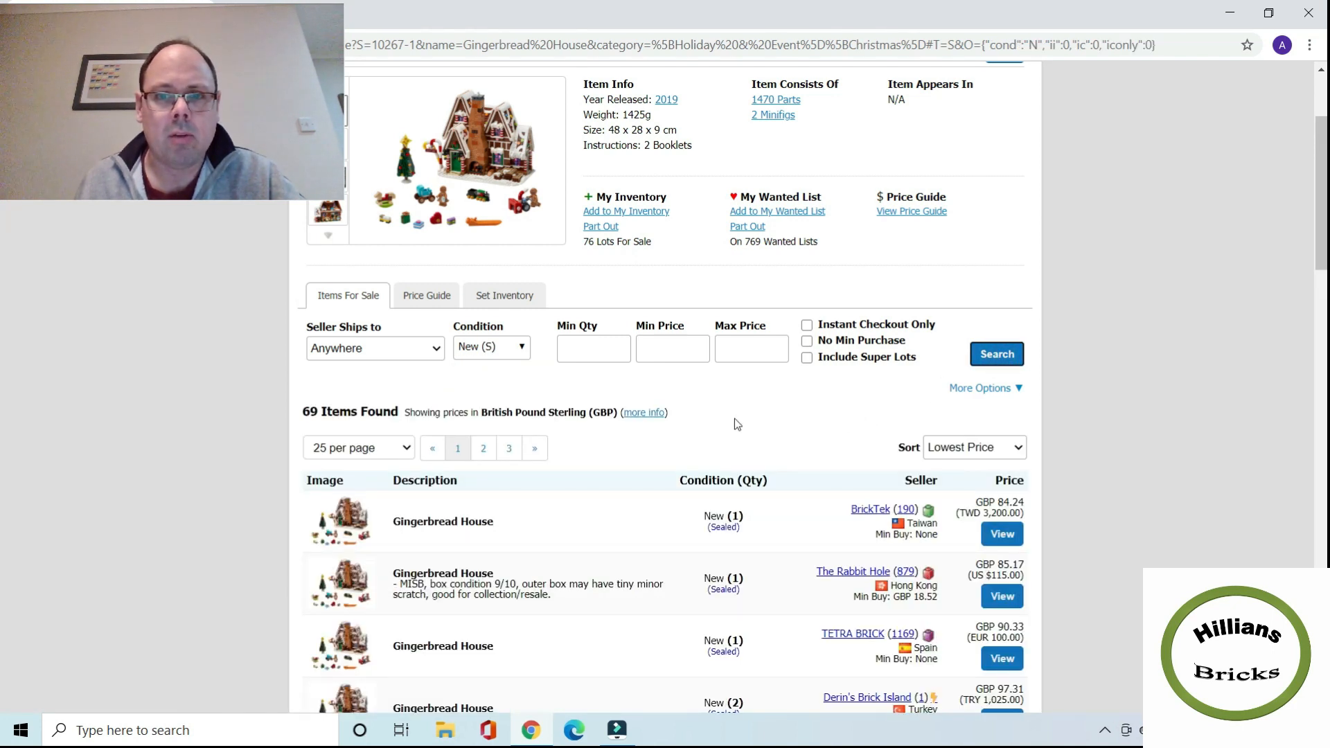
# Step: Look through the sealed listings' sellers and prices, and restrict the items for sale to sellers located in the United Kingdom
pyautogui.scroll(-5, 737, 424)
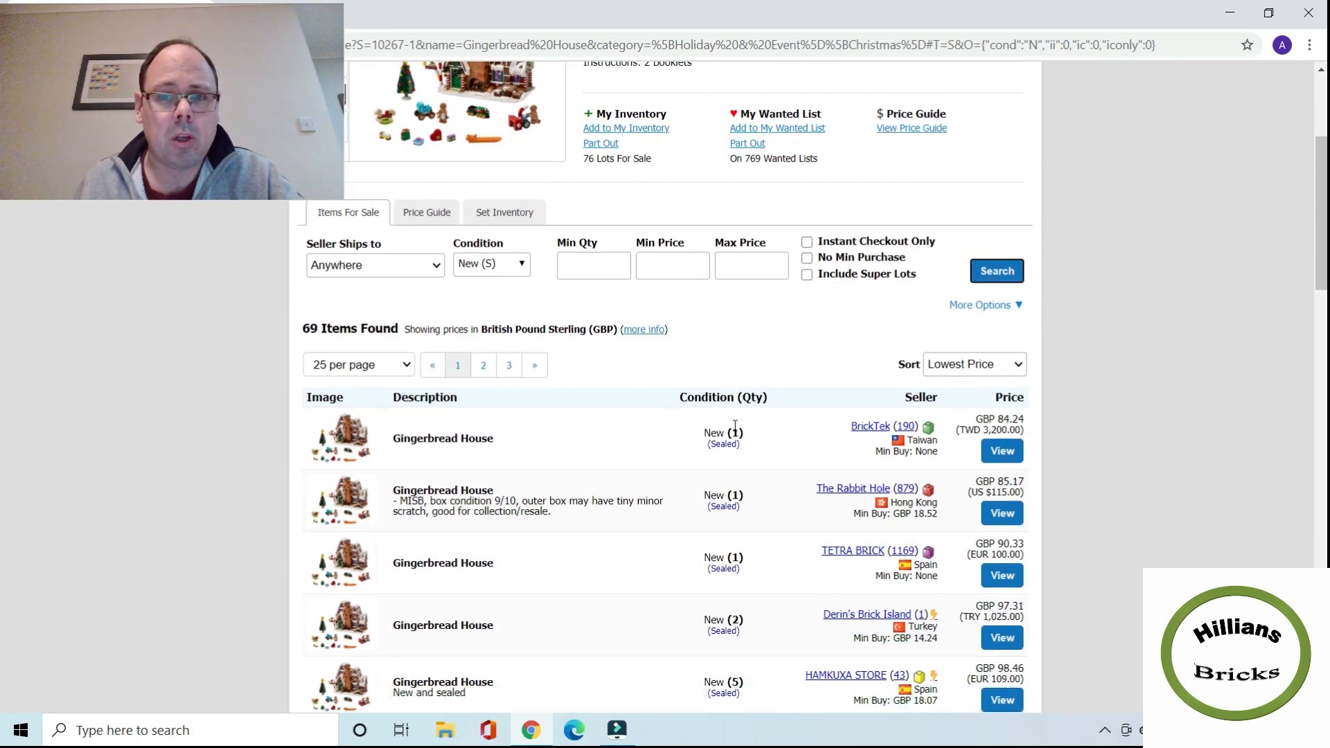
pyautogui.scroll(4, 898, 298)
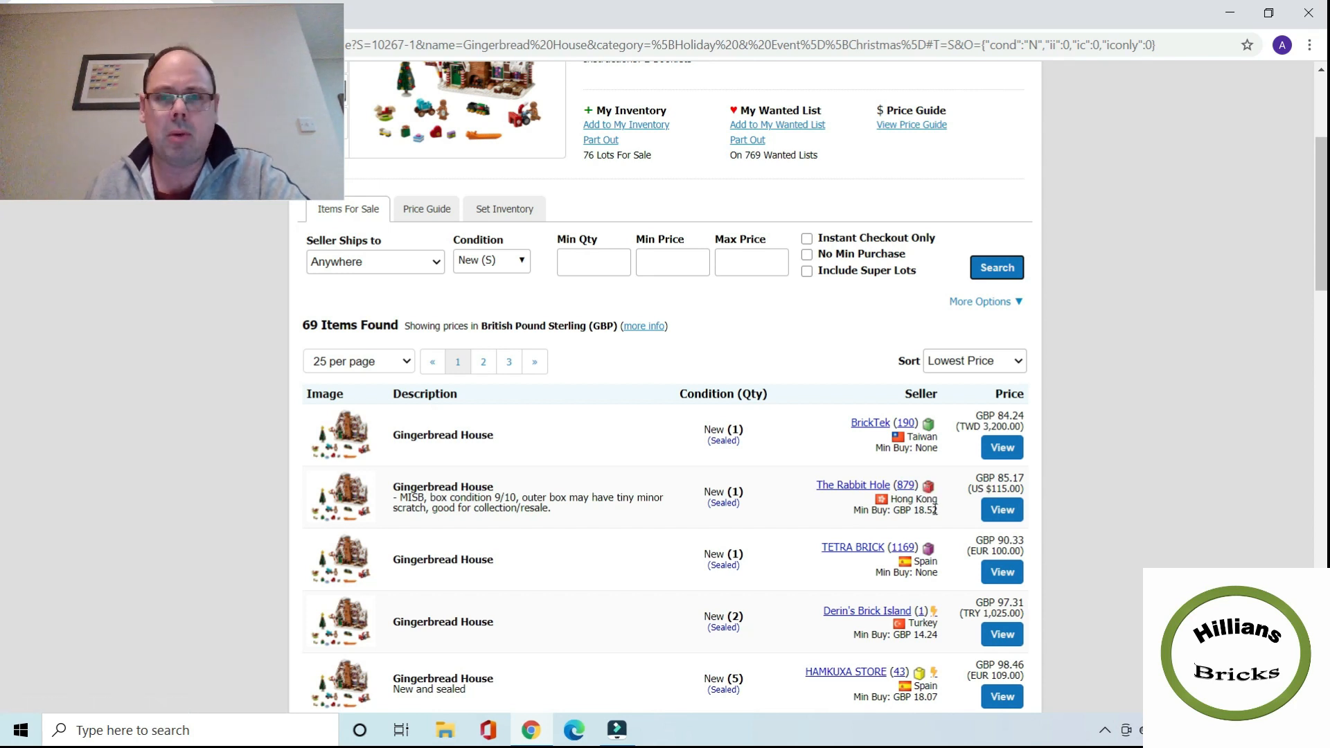
pyautogui.scroll(-9, 893, 512)
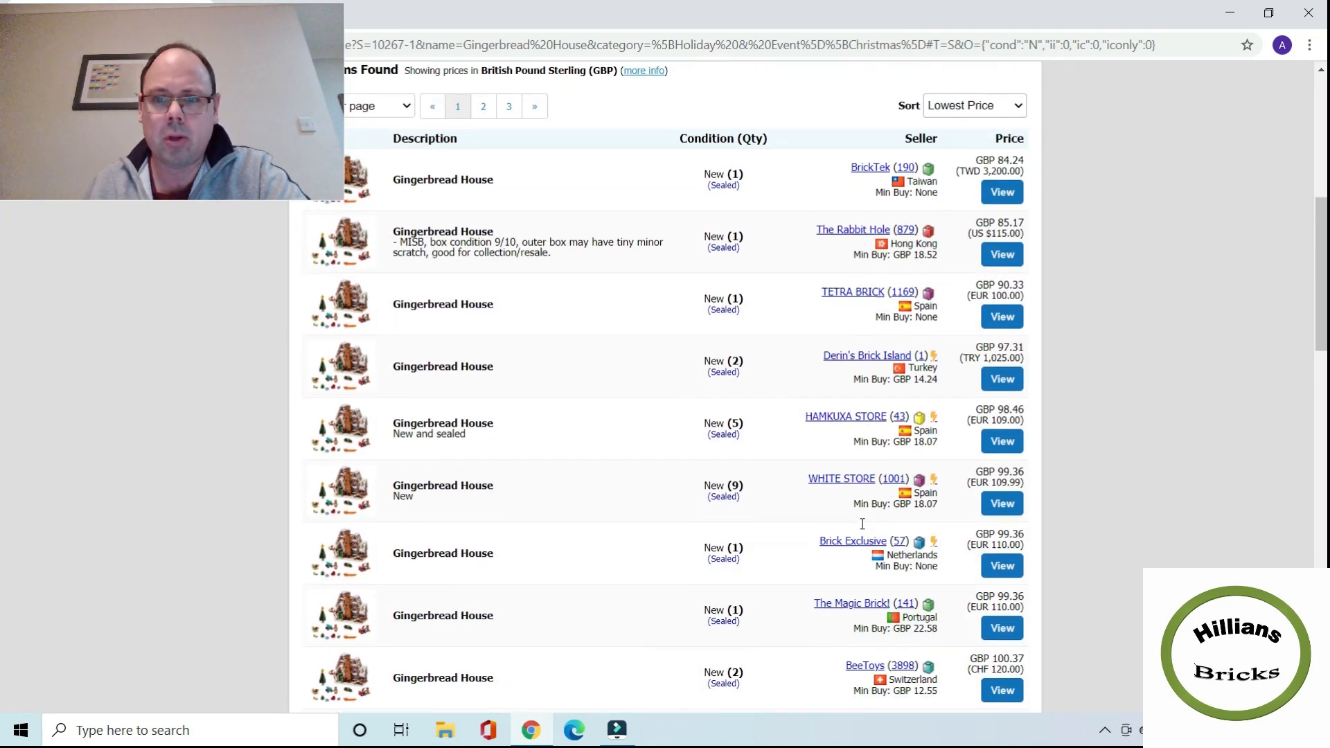
pyautogui.scroll(-6, 867, 525)
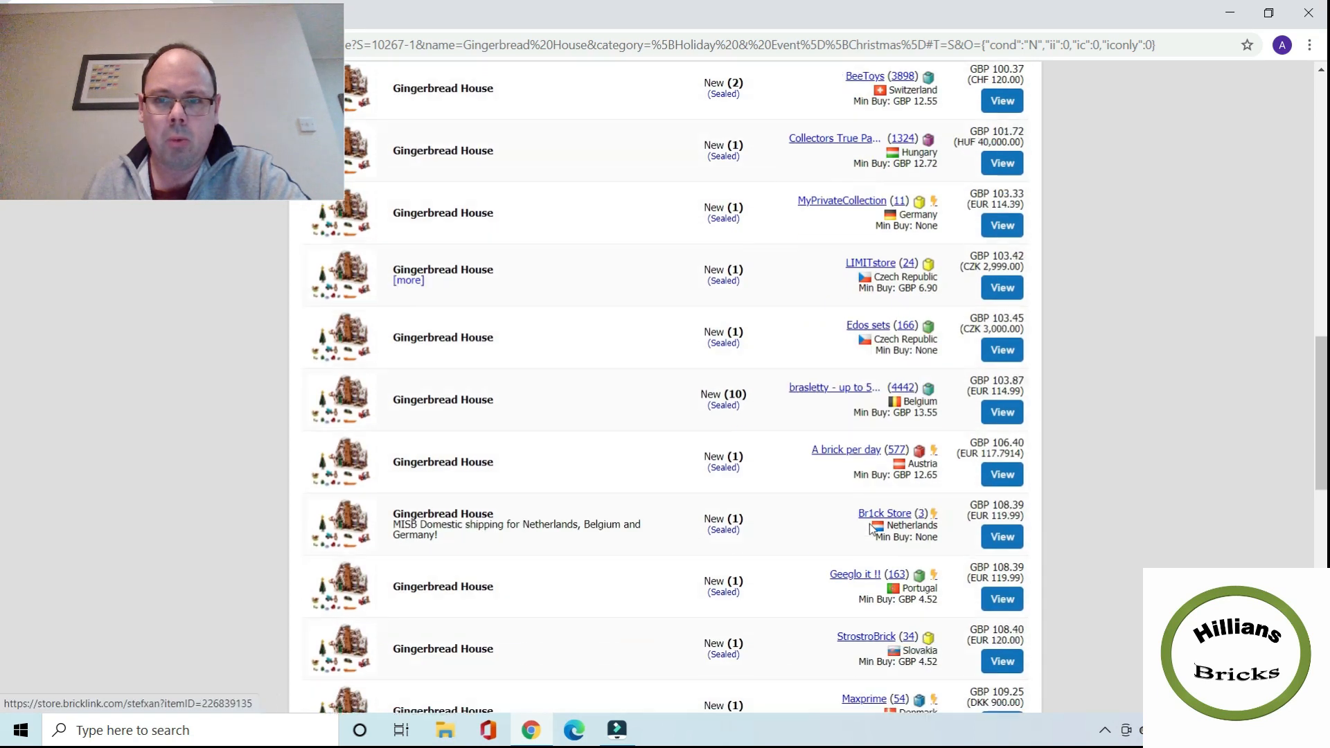
pyautogui.scroll(-5, 920, 508)
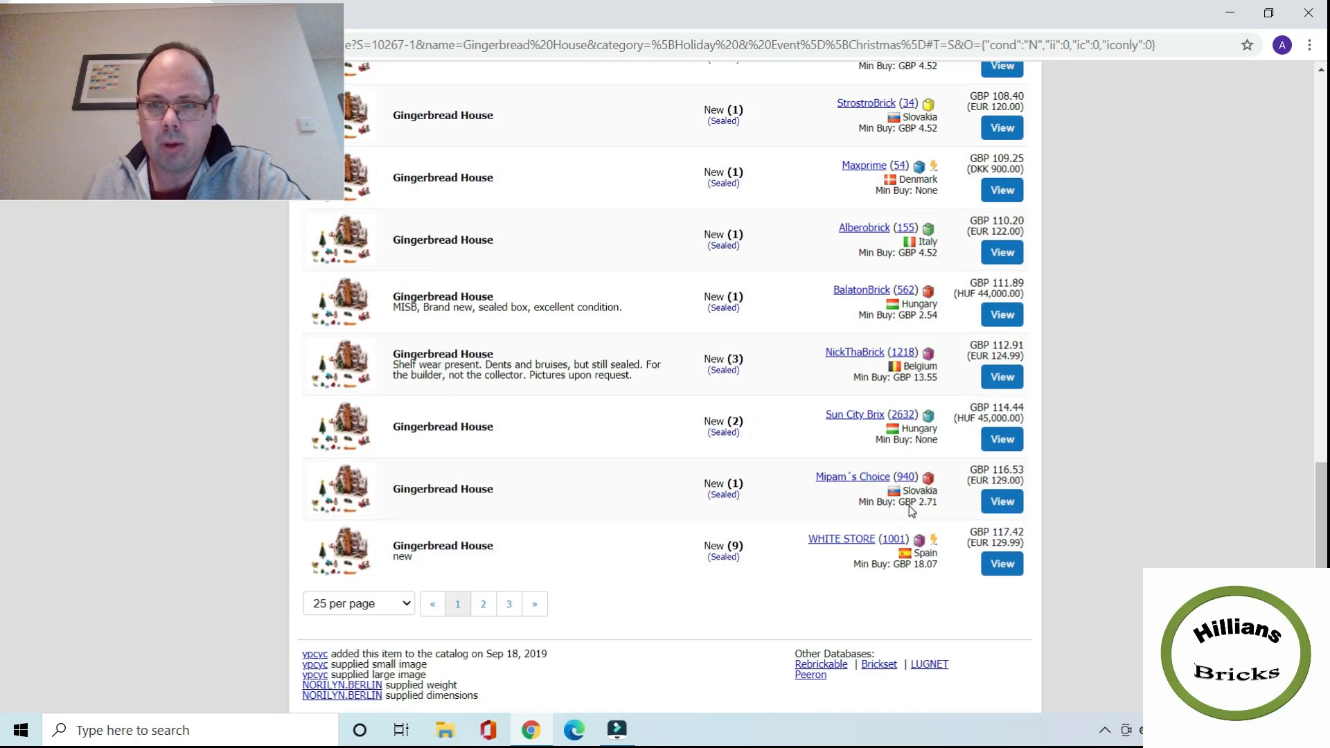
pyautogui.scroll(20, 870, 552)
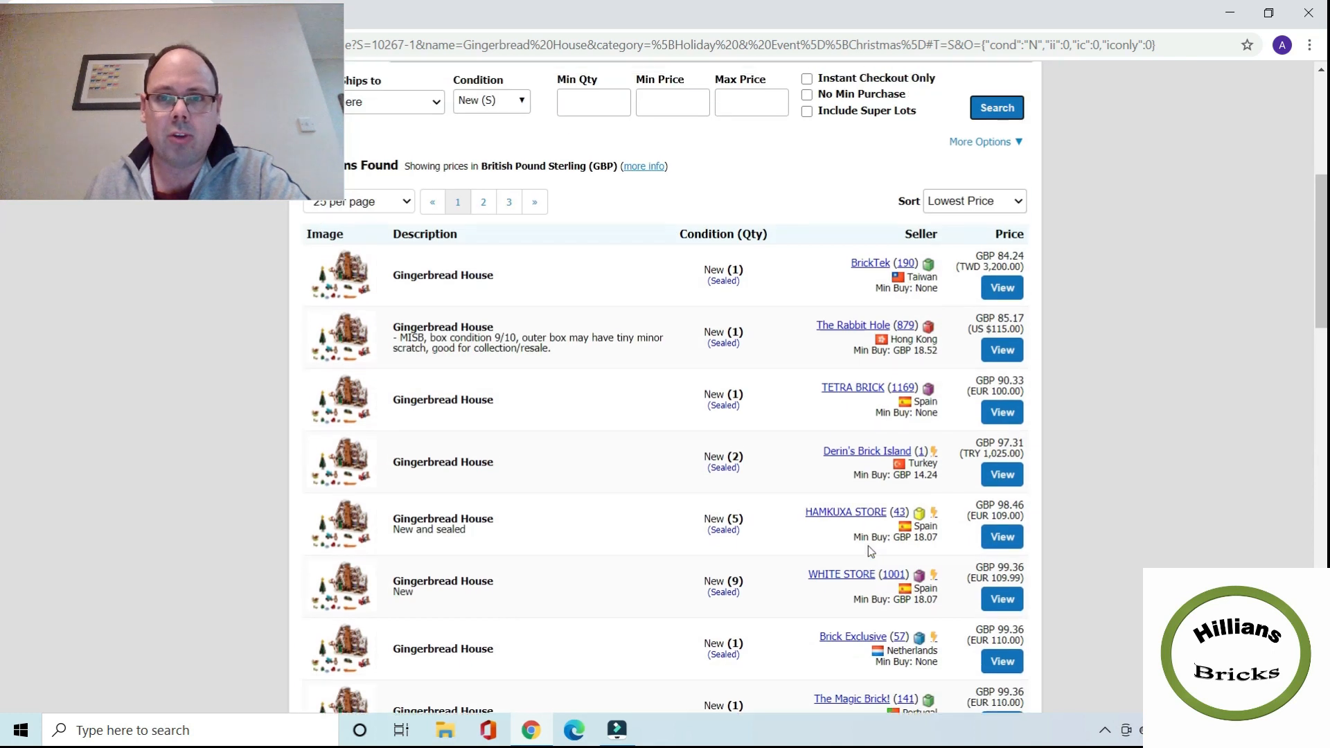
pyautogui.click(1012, 562)
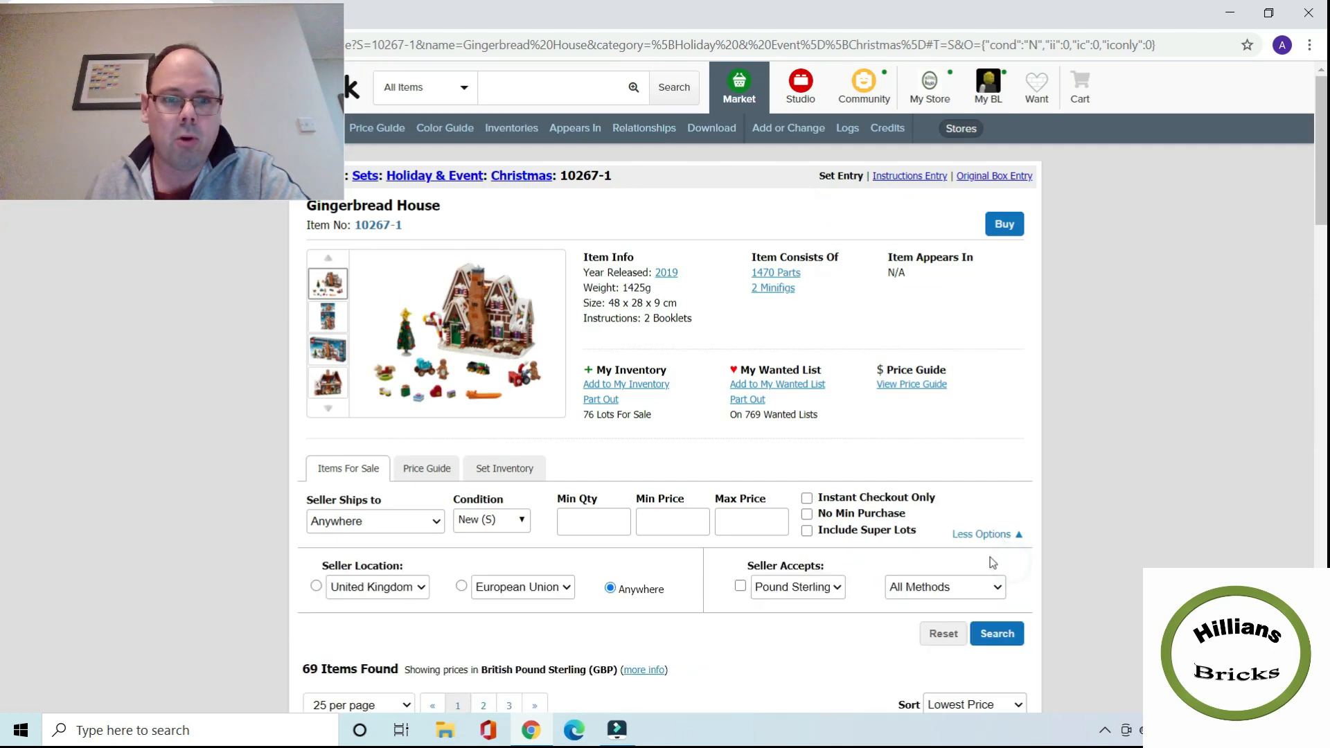
pyautogui.scroll(-1, 668, 502)
pyautogui.click(316, 500)
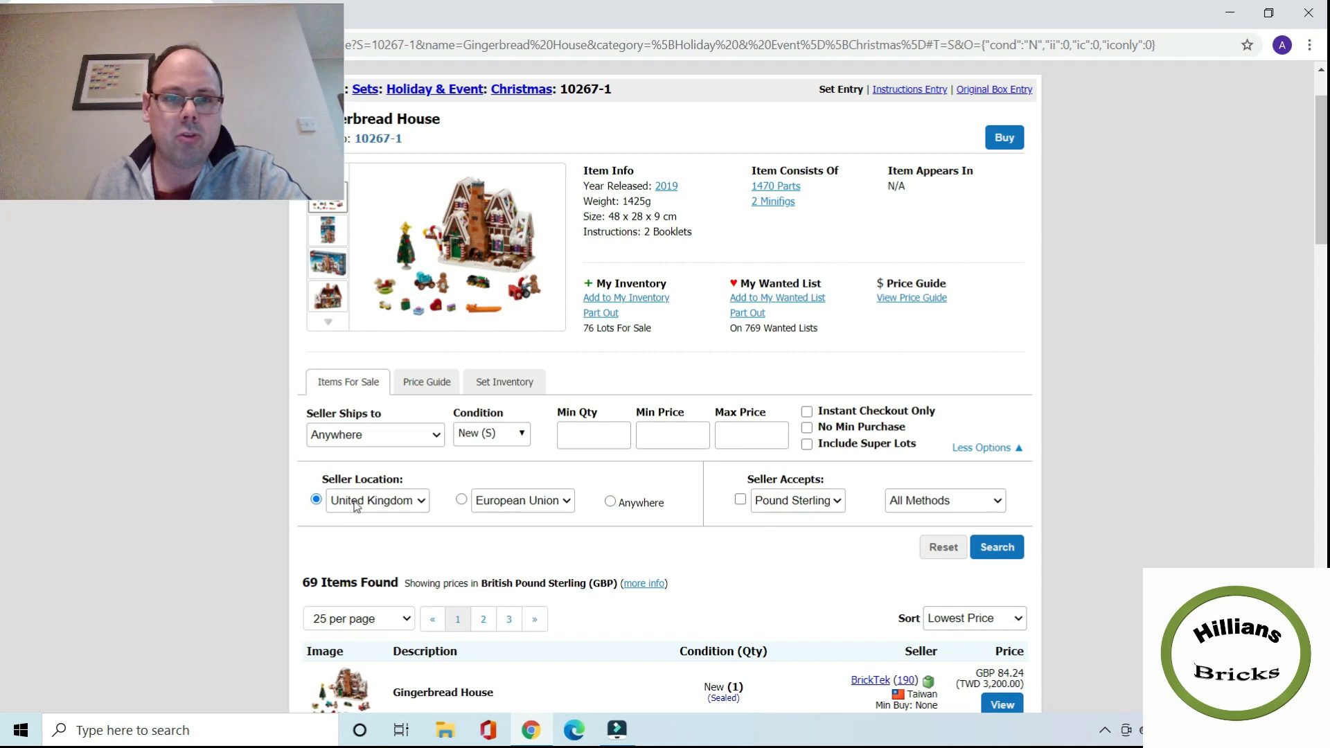
pyautogui.click(1010, 558)
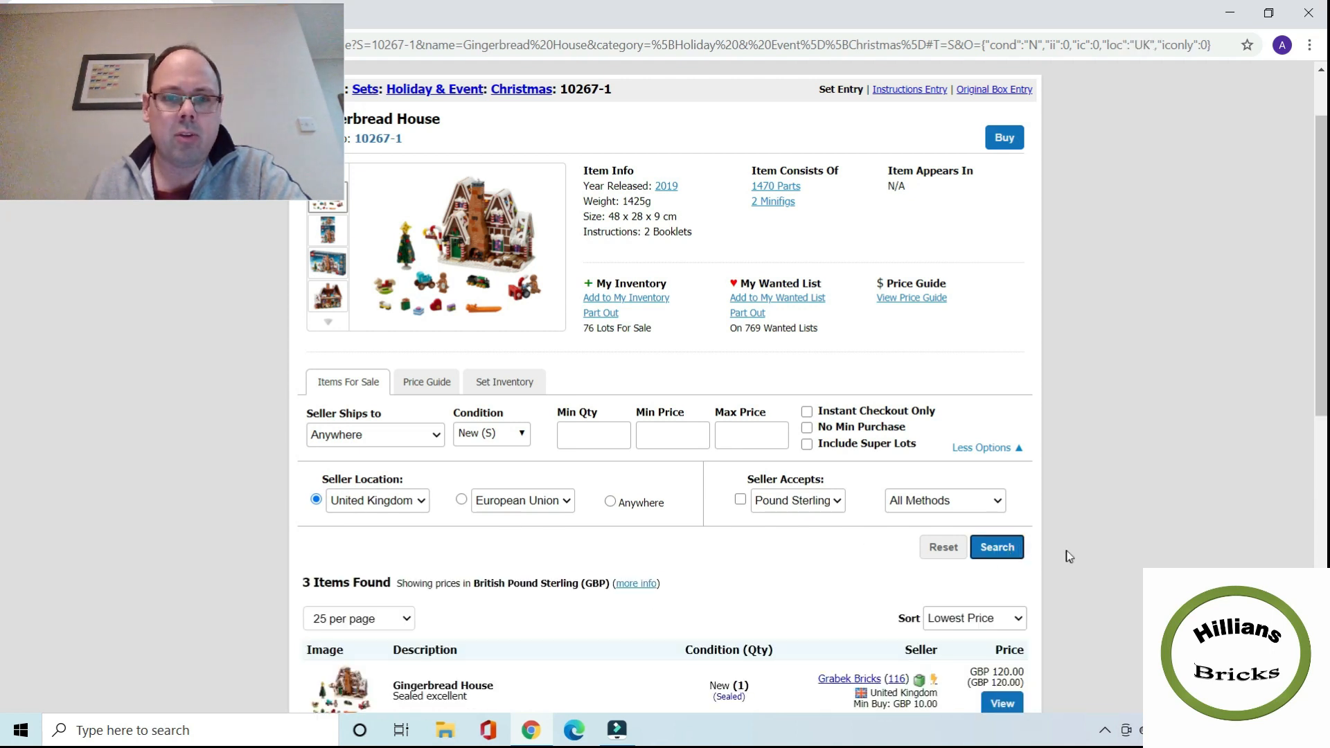
# Step: Compare the United Kingdom listings and open the Gingerbread House offer from Grabek Bricks
pyautogui.scroll(-4, 1069, 554)
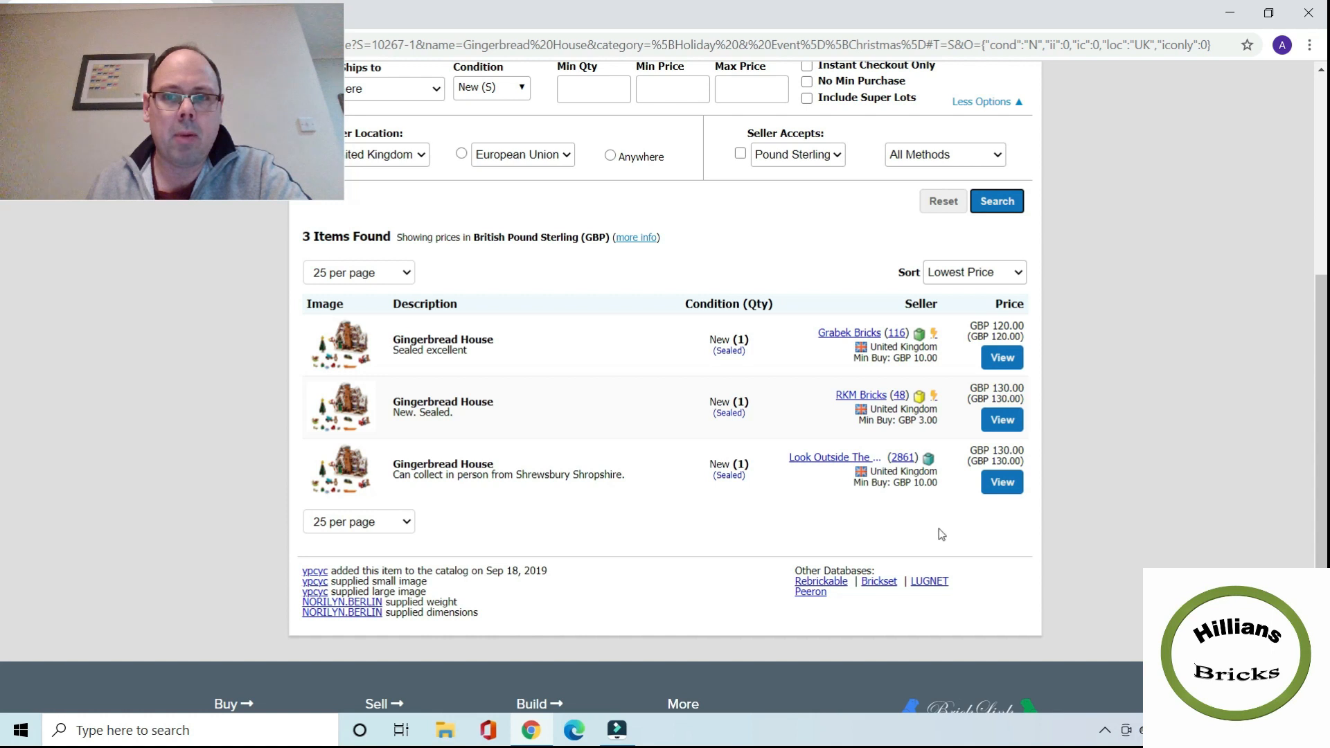
pyautogui.scroll(2, 683, 357)
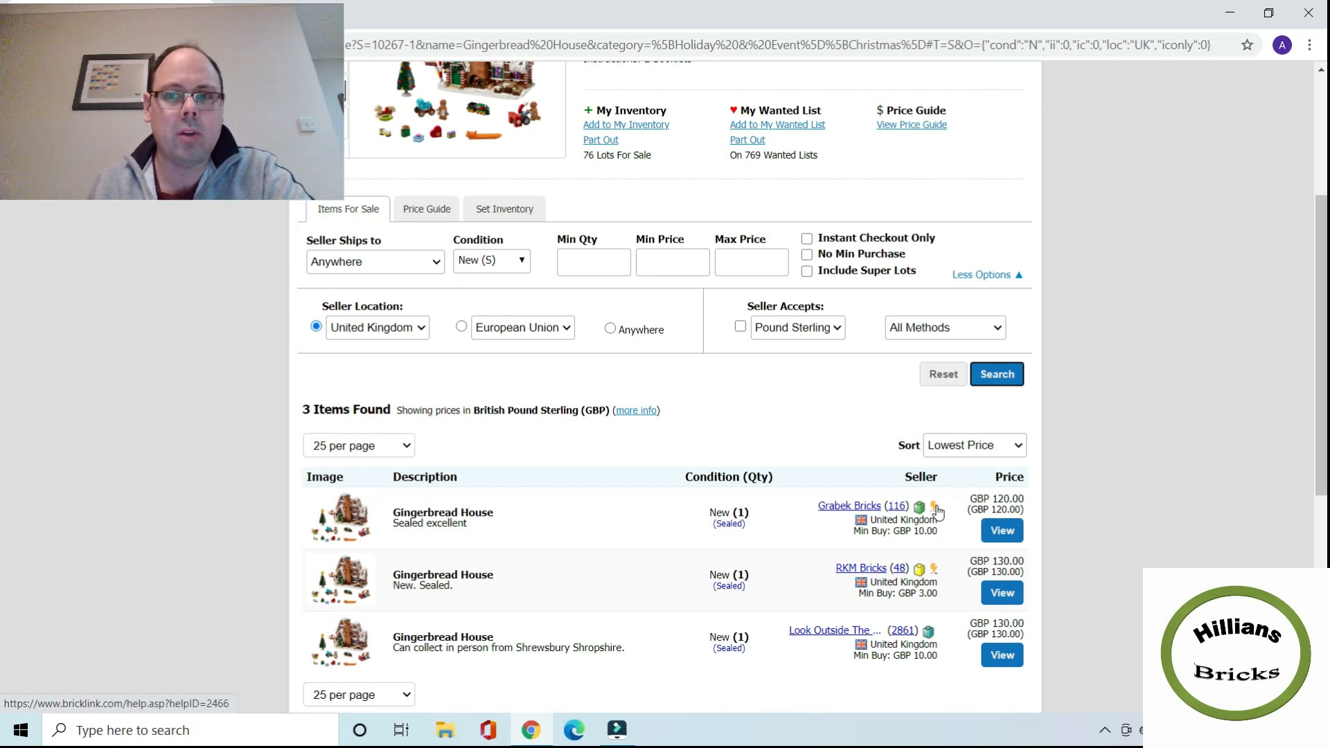
pyautogui.click(999, 531)
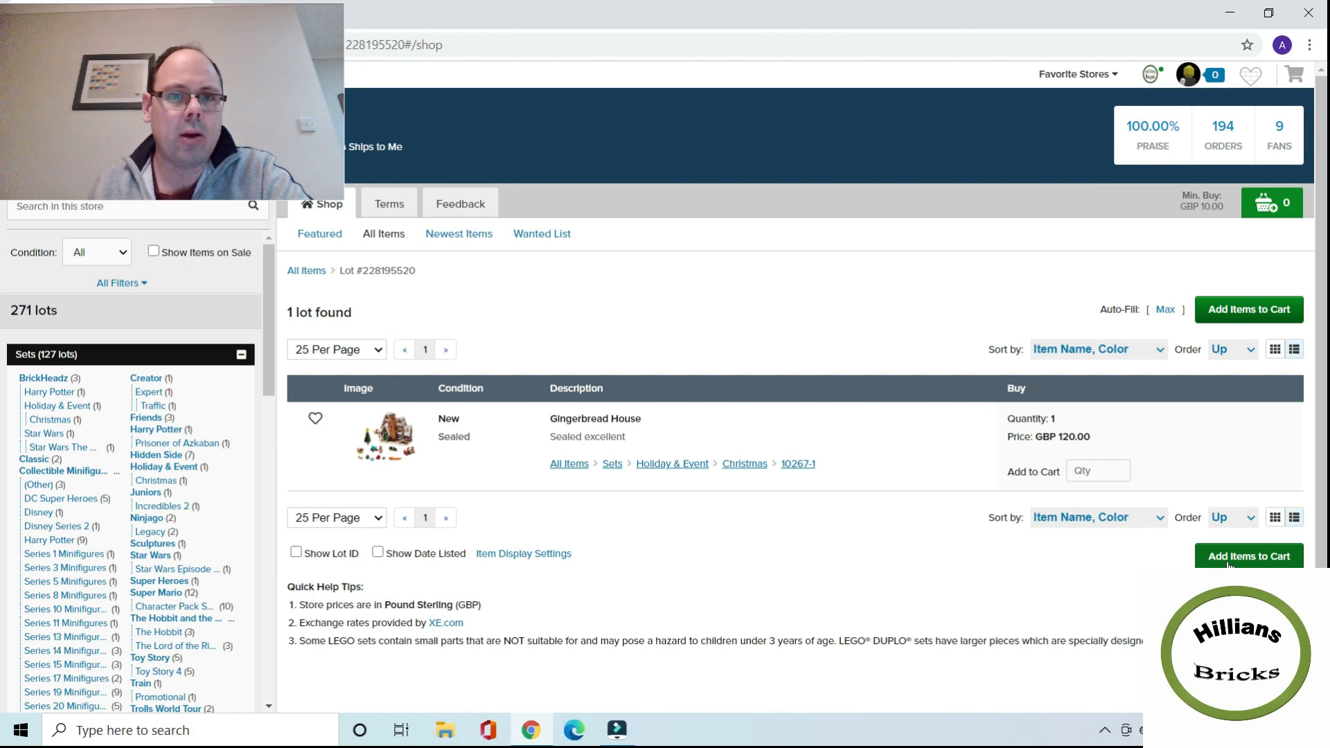
# Step: Read the store's terms, including its shipping destinations, shipping methods and payment policy, and return to the Gingerbread House catalog page
pyautogui.click(397, 204)
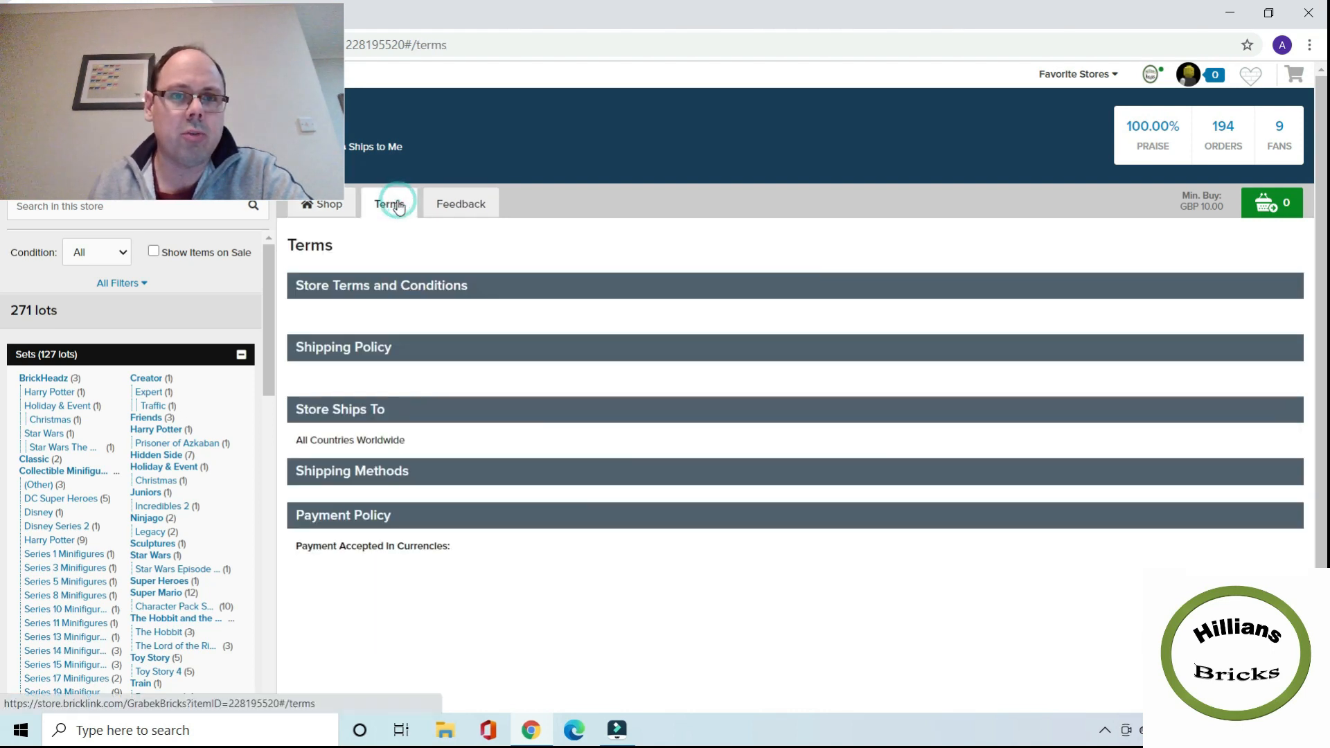
pyautogui.scroll(-3, 450, 416)
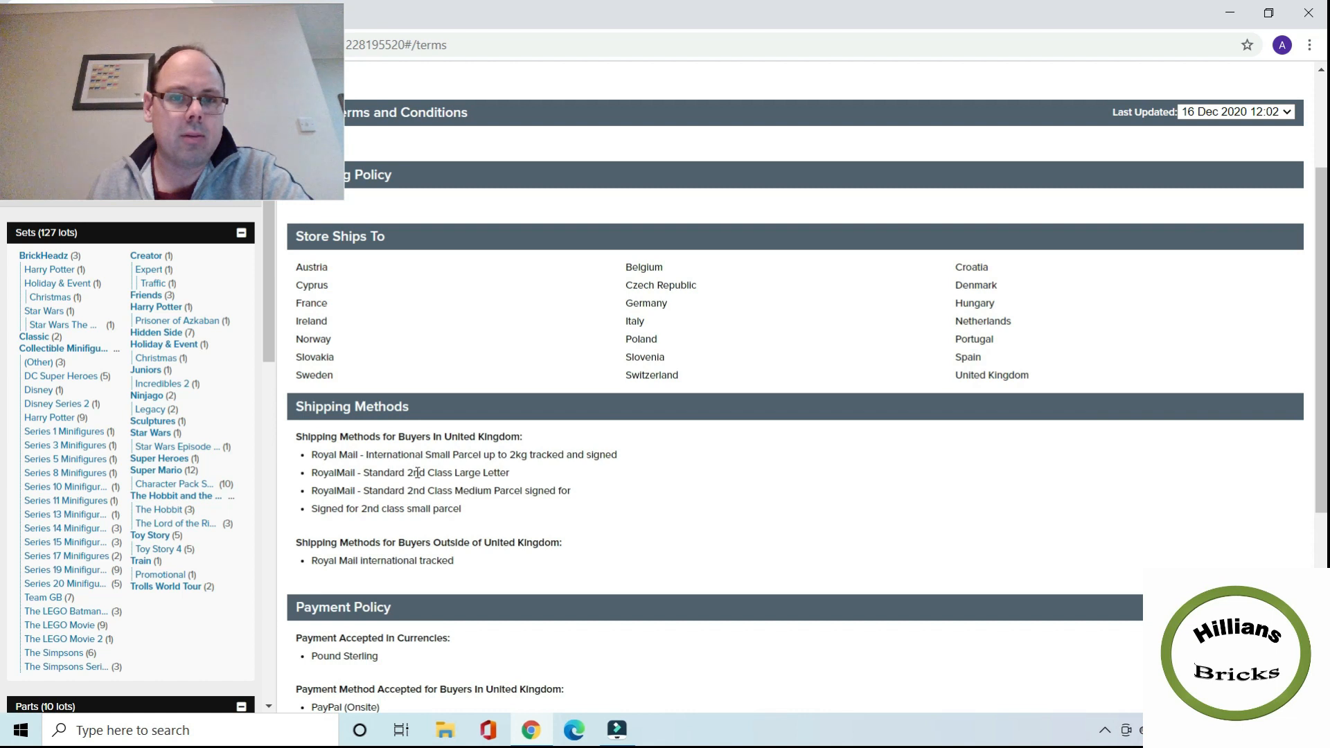
pyautogui.scroll(-4, 429, 471)
pyautogui.scroll(5, 416, 506)
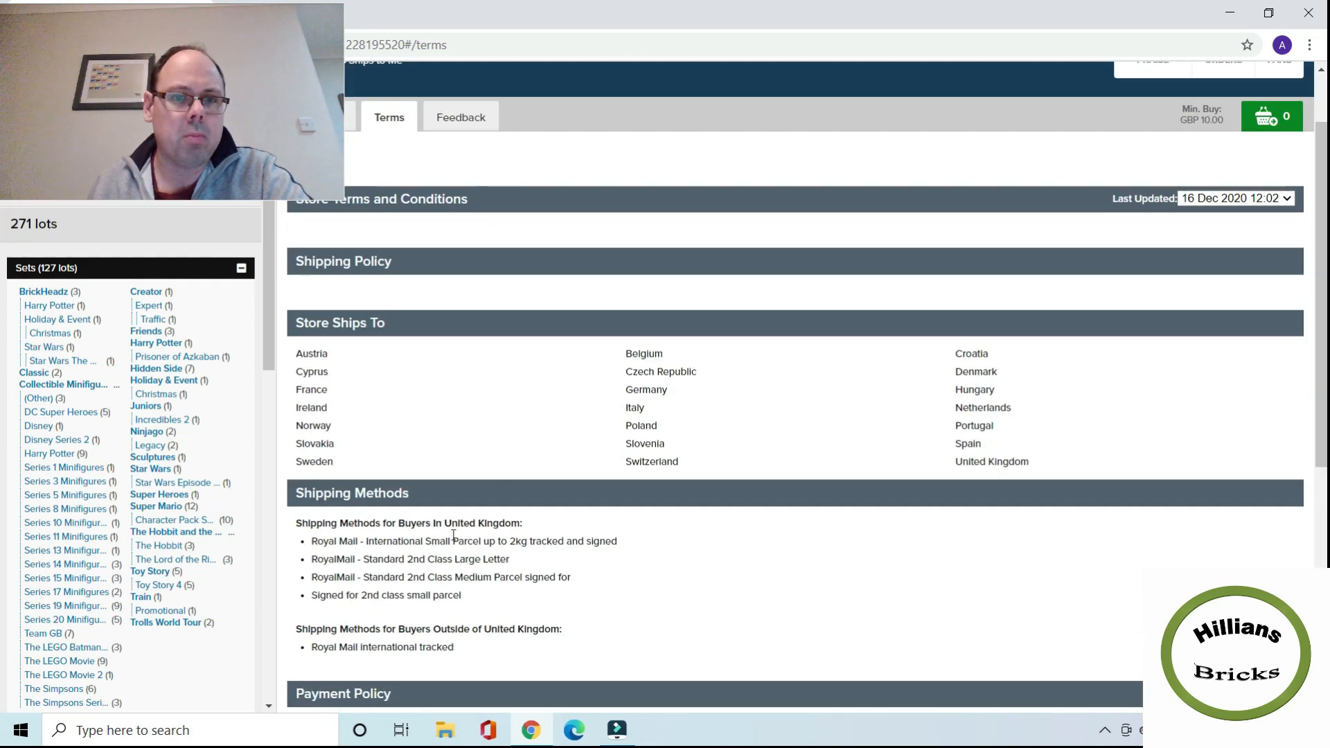
pyautogui.scroll(2, 476, 443)
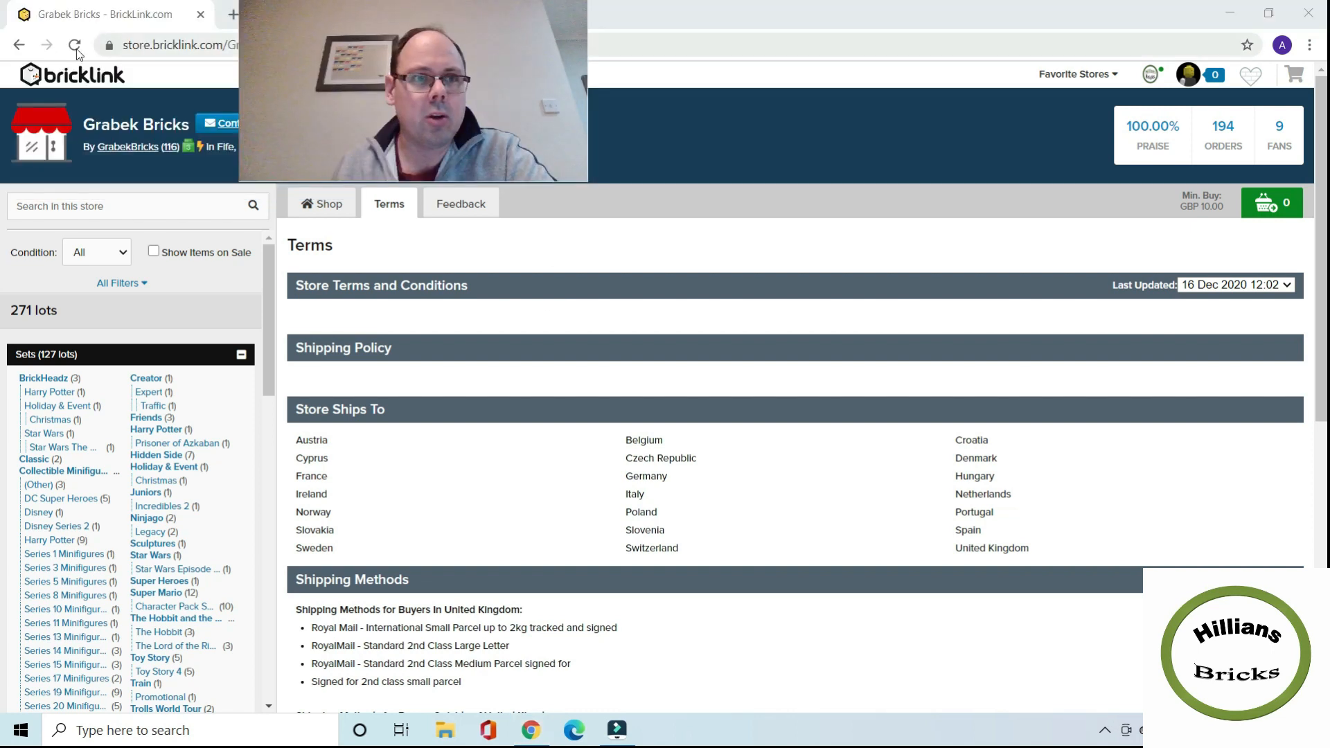
pyautogui.click(19, 44)
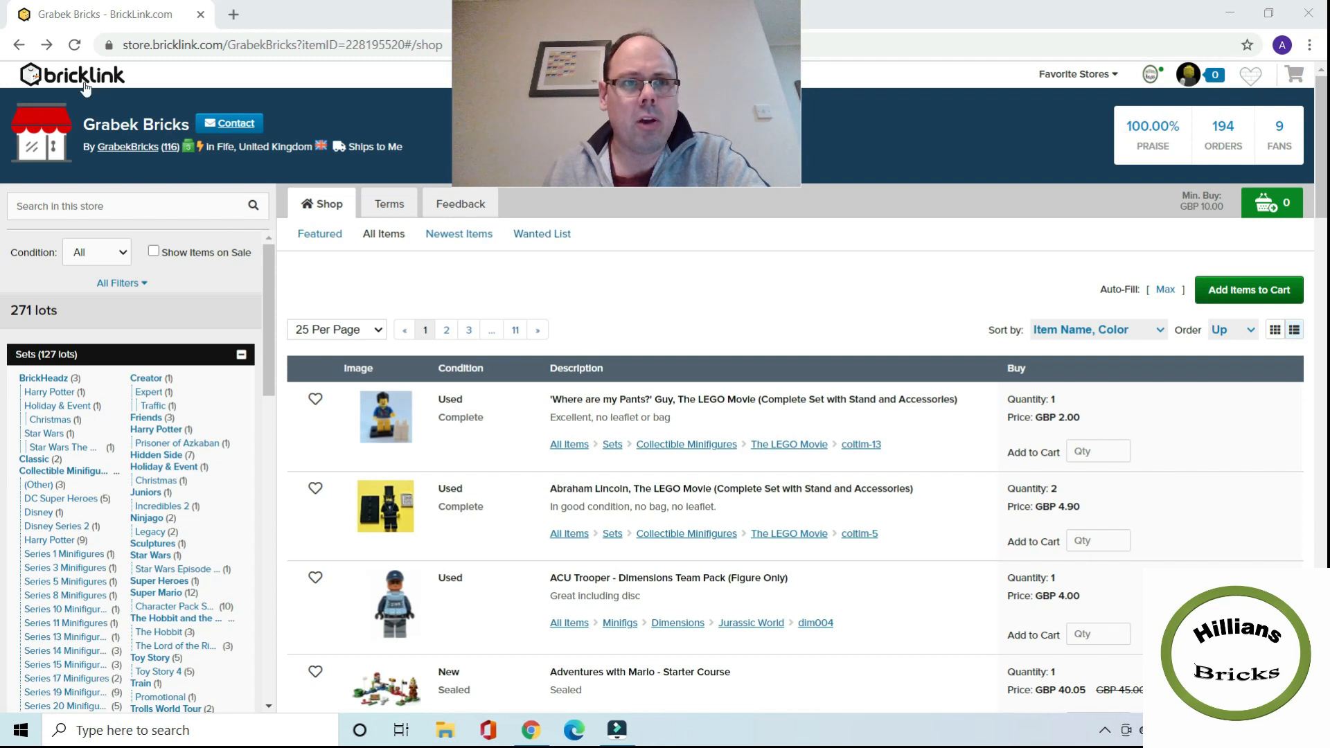
pyautogui.click(17, 47)
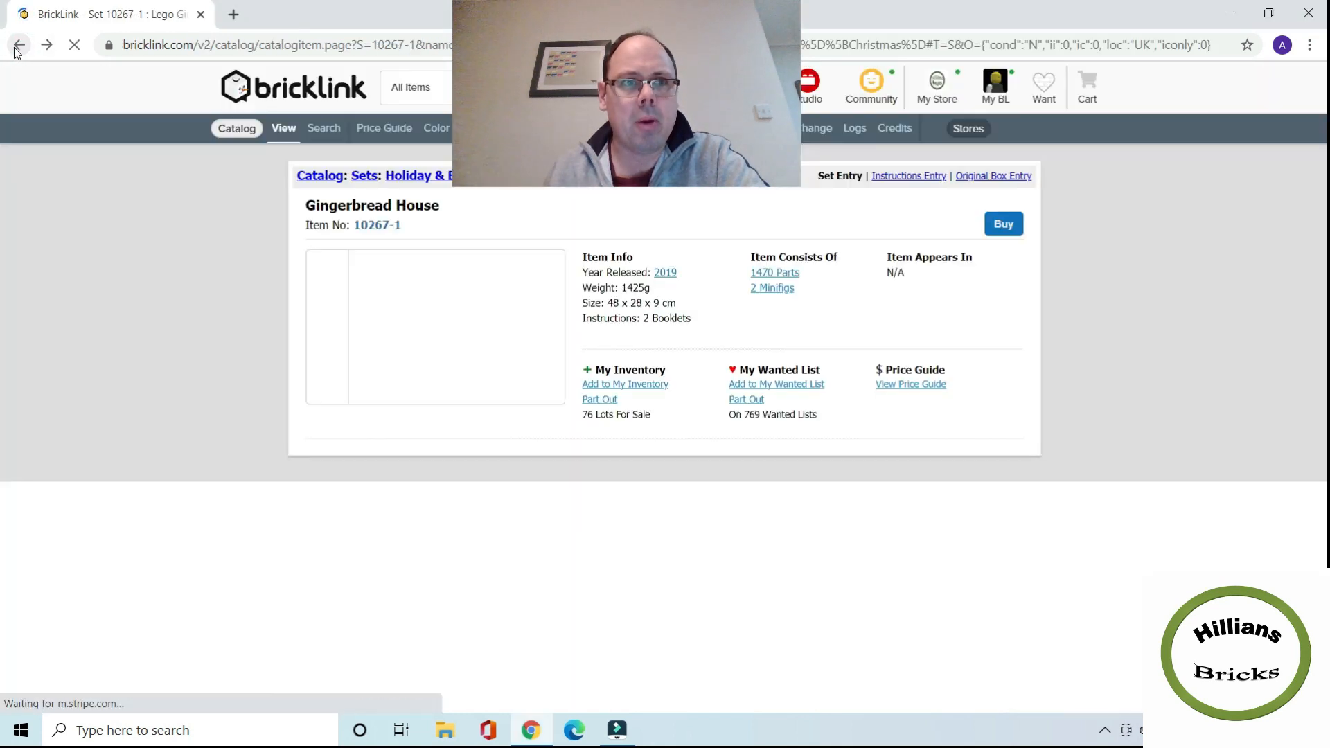
pyautogui.scroll(3, 212, 222)
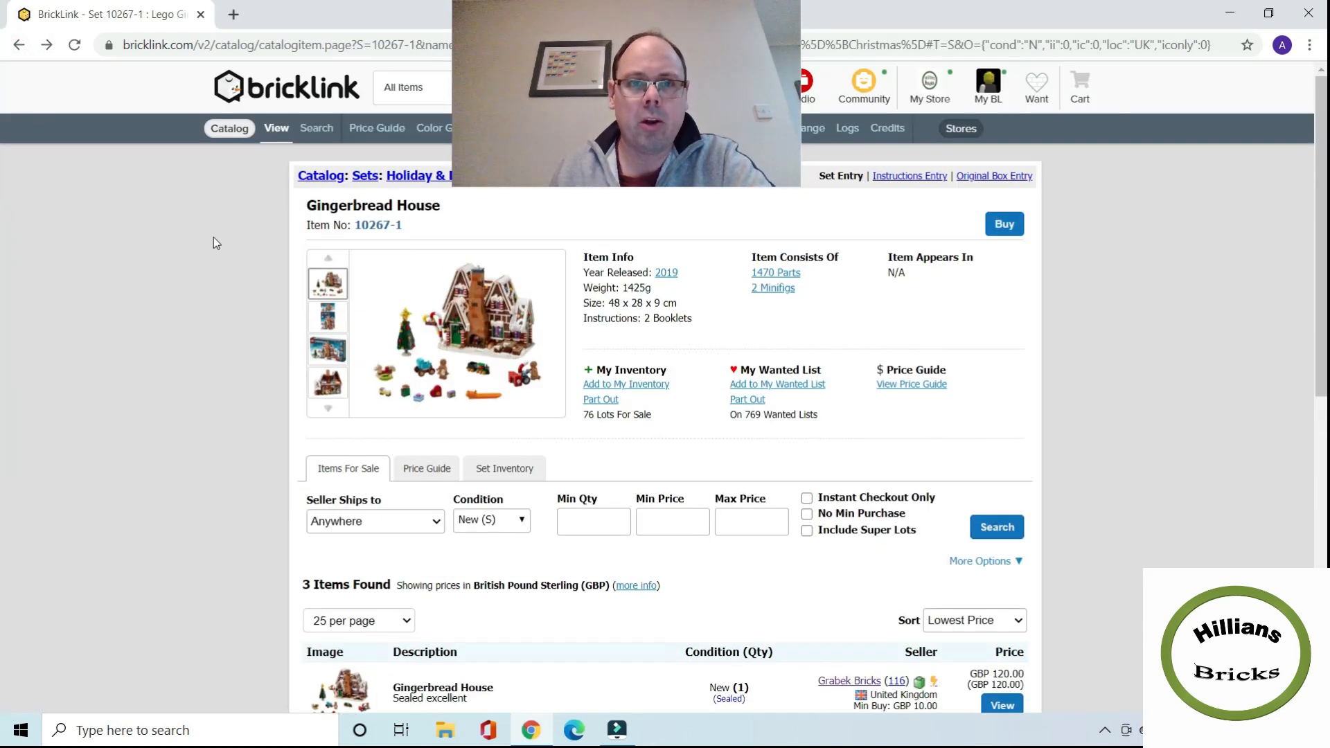
pyautogui.moveTo(673, 27); pyautogui.dragTo(892, 32)
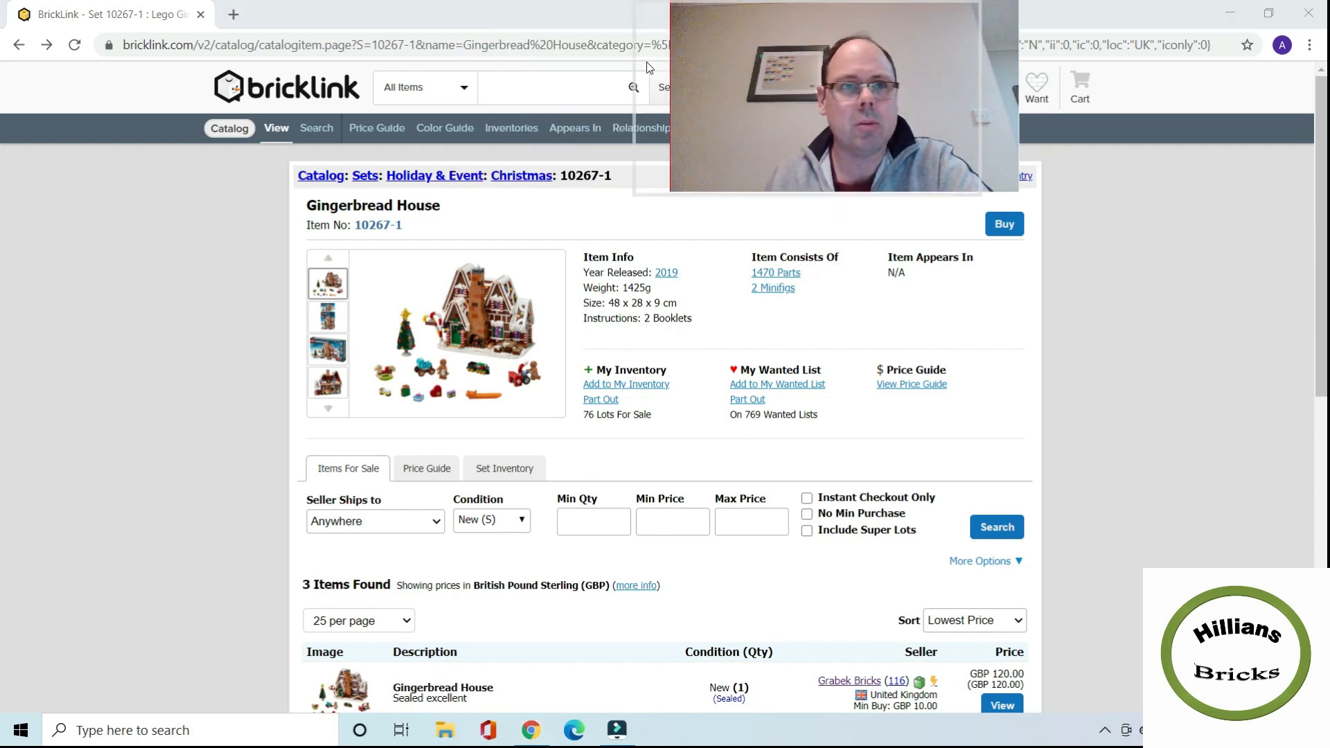
pyautogui.moveTo(75, 120); pyautogui.dragTo(87, 125)
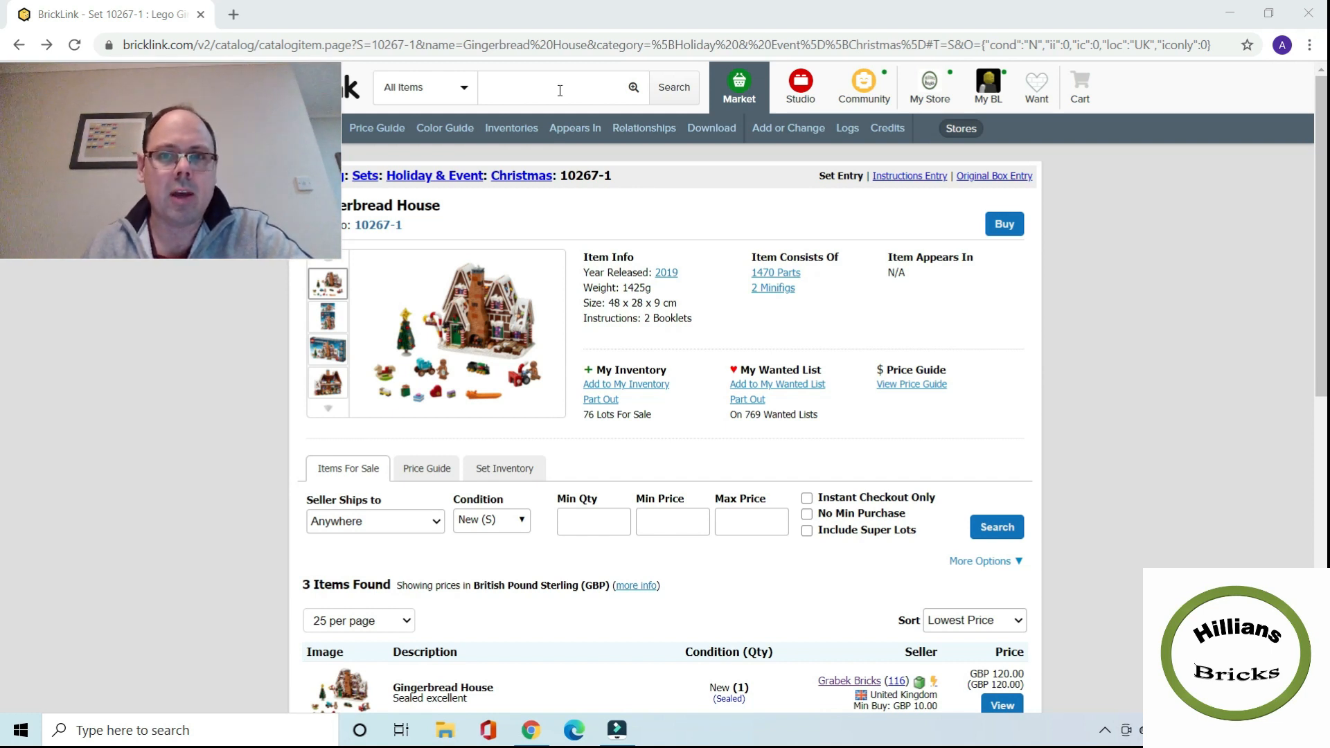
# Step: Open the Gingerbread House's parts inventory, find the Dark Bluish Gray 2 x 3 x 1 1/3 light brick and open its catalog page
pyautogui.click(790, 276)
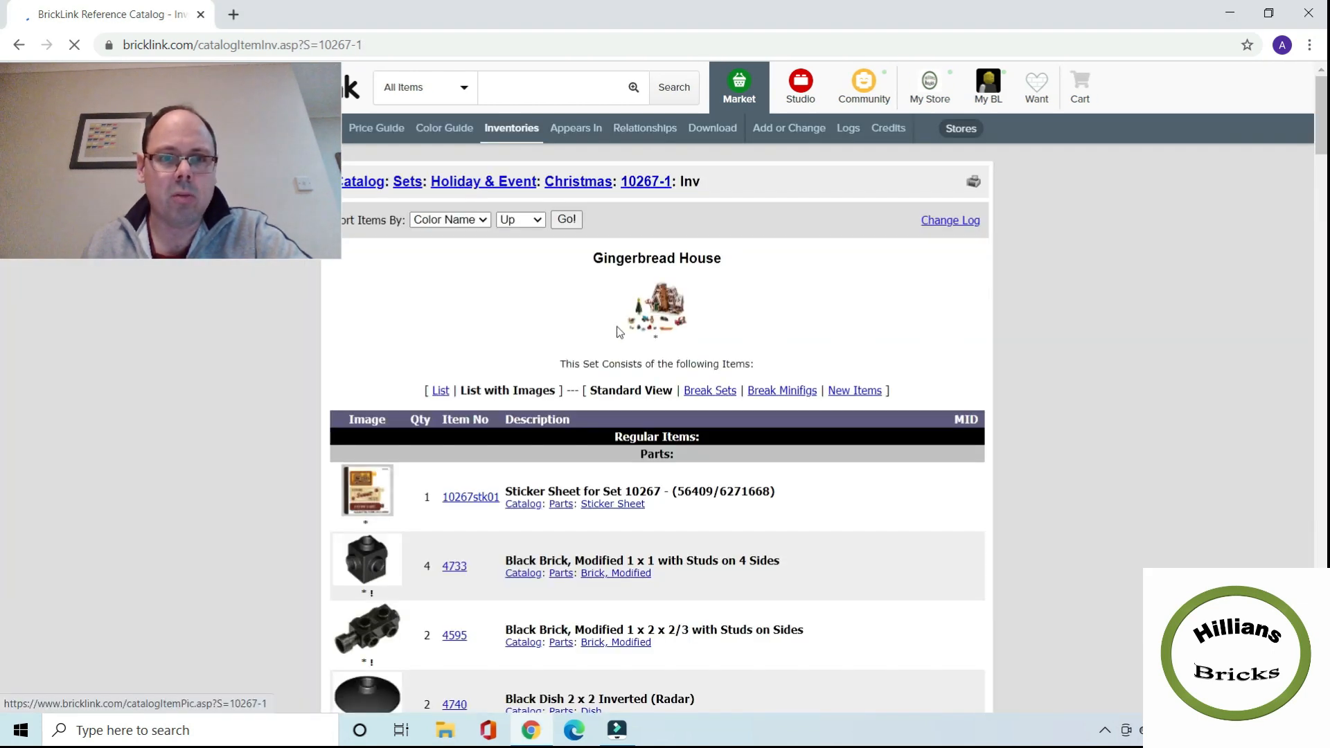
pyautogui.scroll(-8, 445, 380)
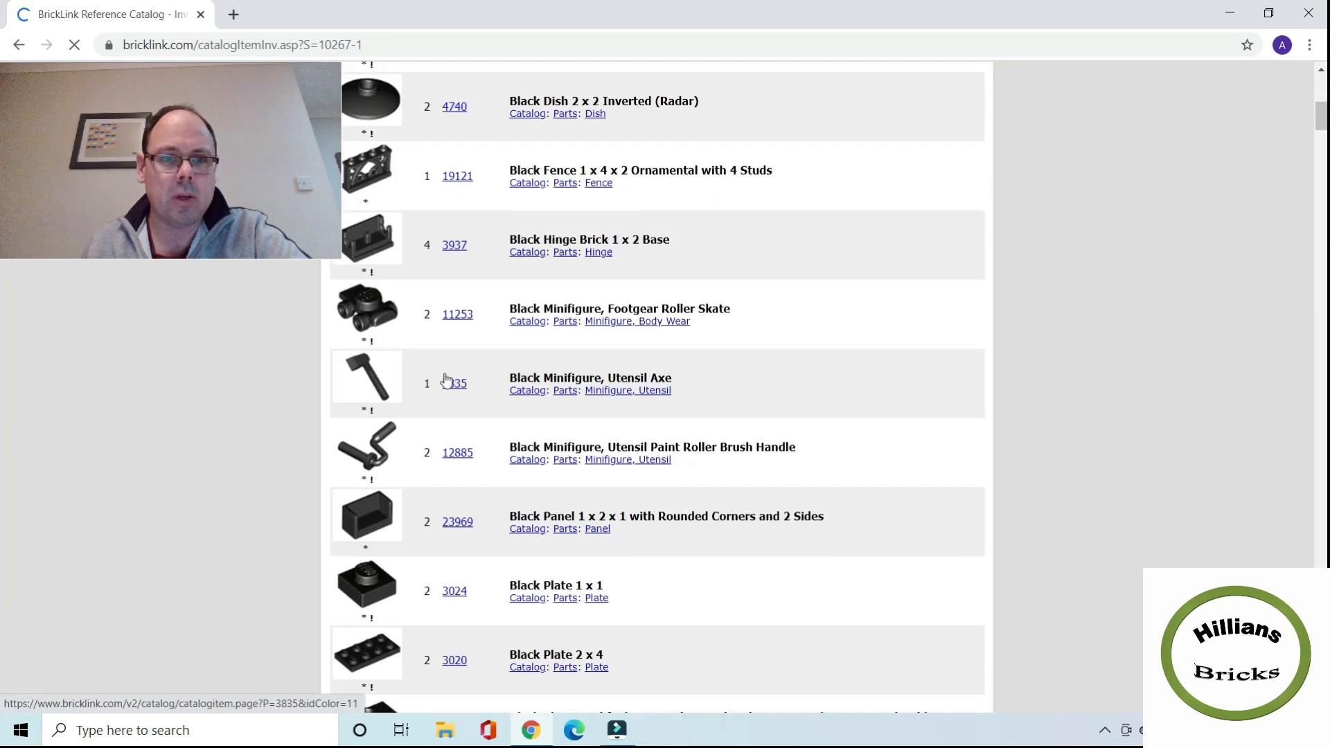
pyautogui.scroll(-18, 451, 374)
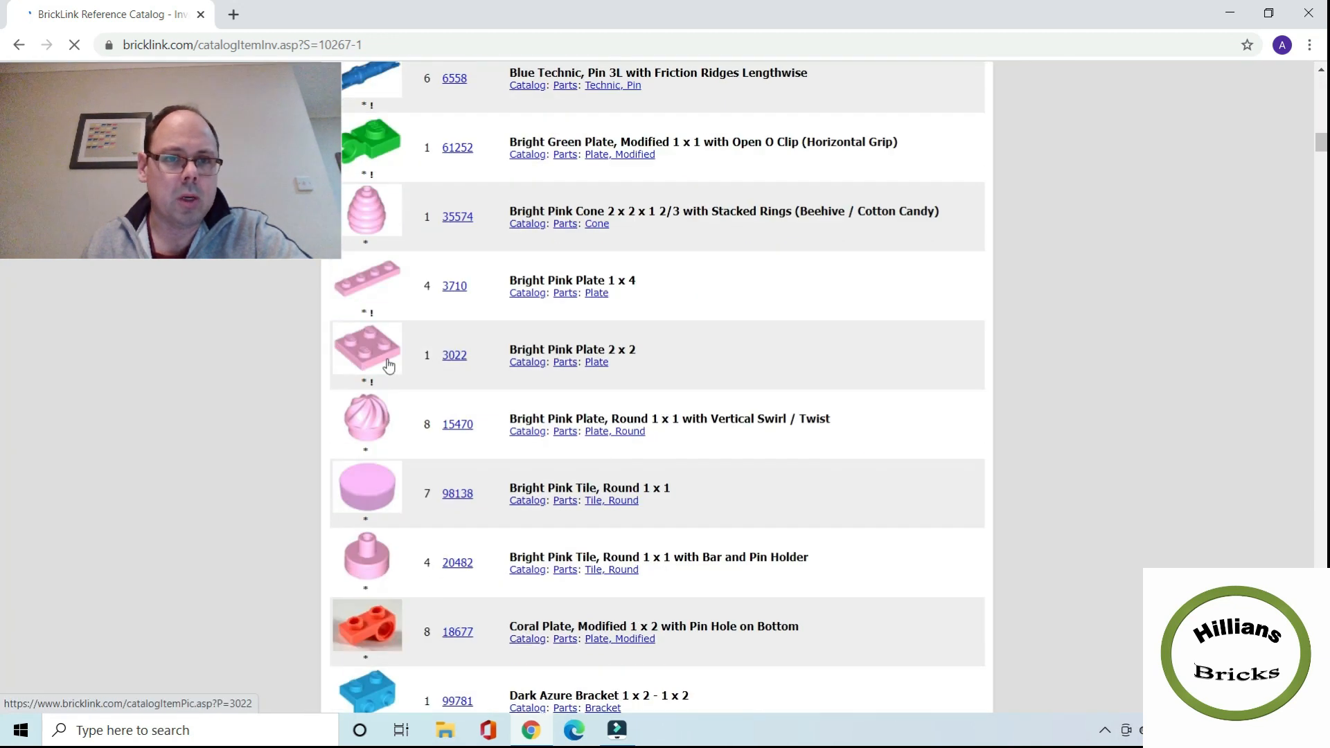
pyautogui.scroll(-20, 388, 366)
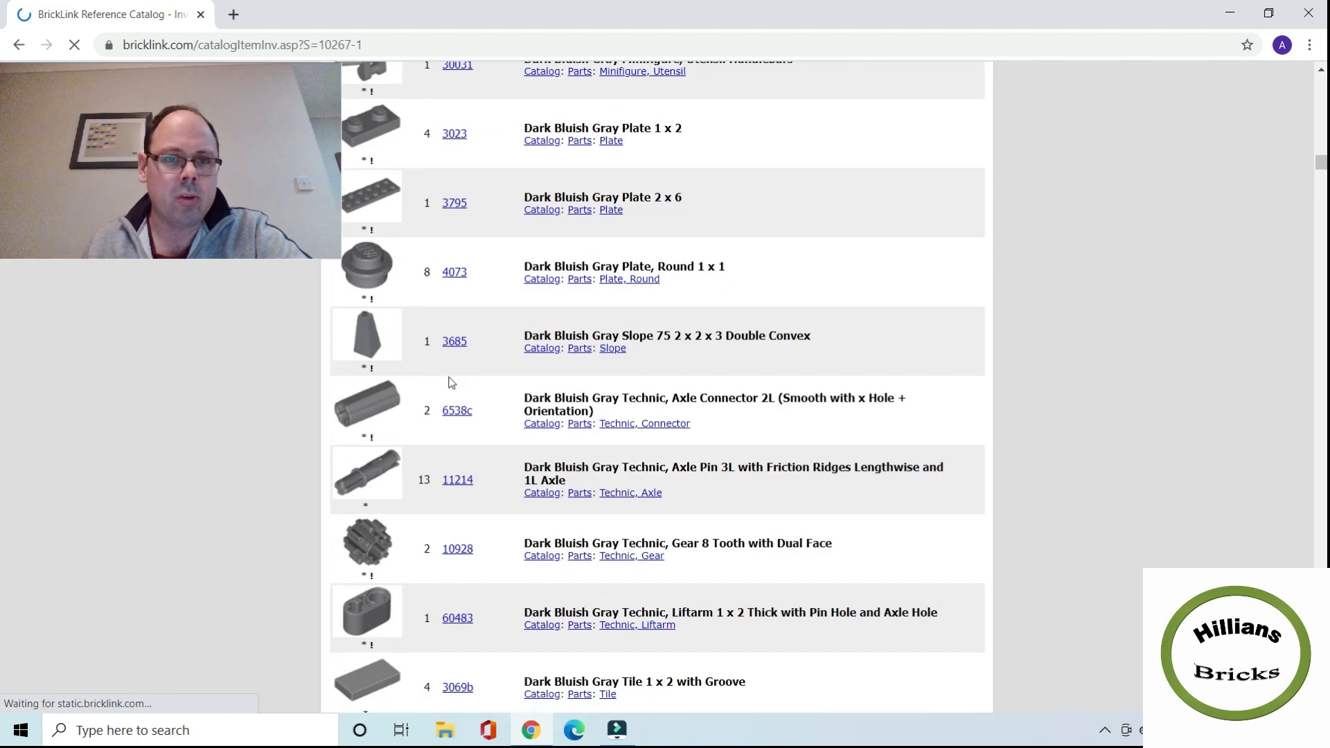
pyautogui.scroll(4, 452, 381)
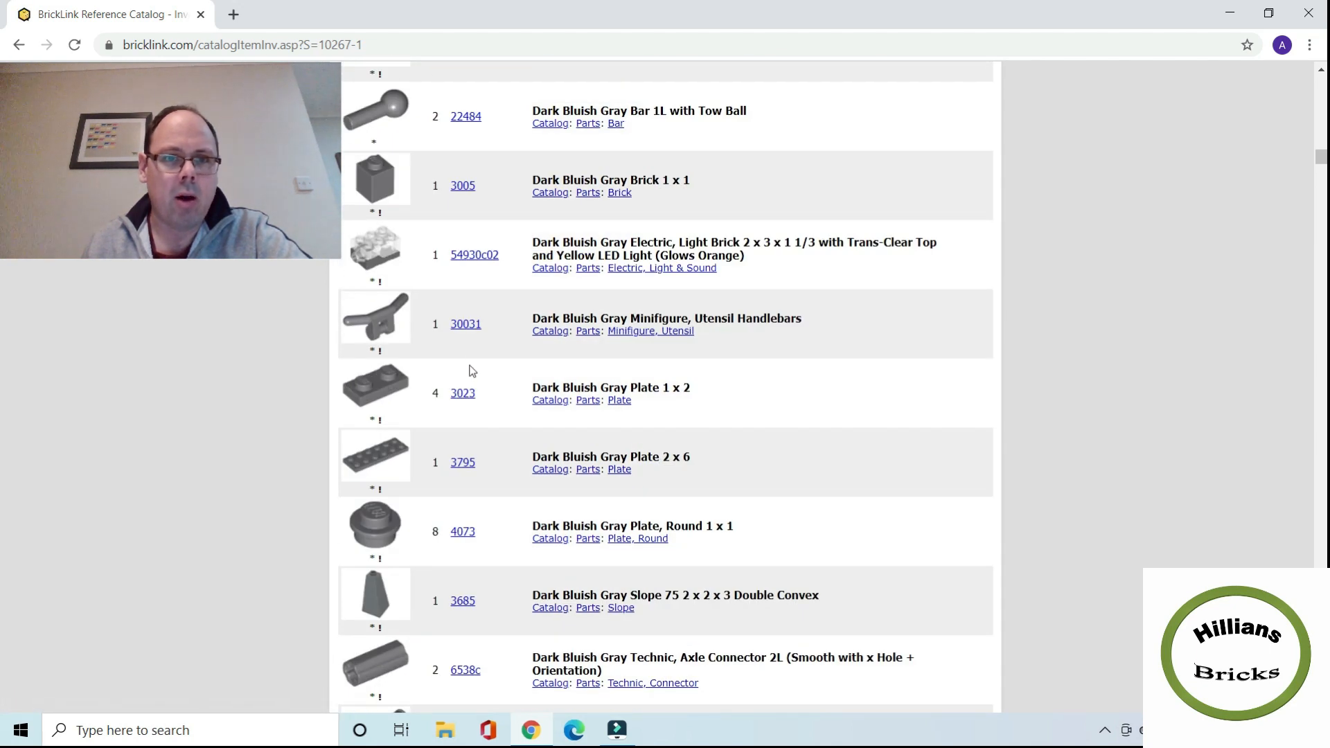
pyautogui.click(475, 257)
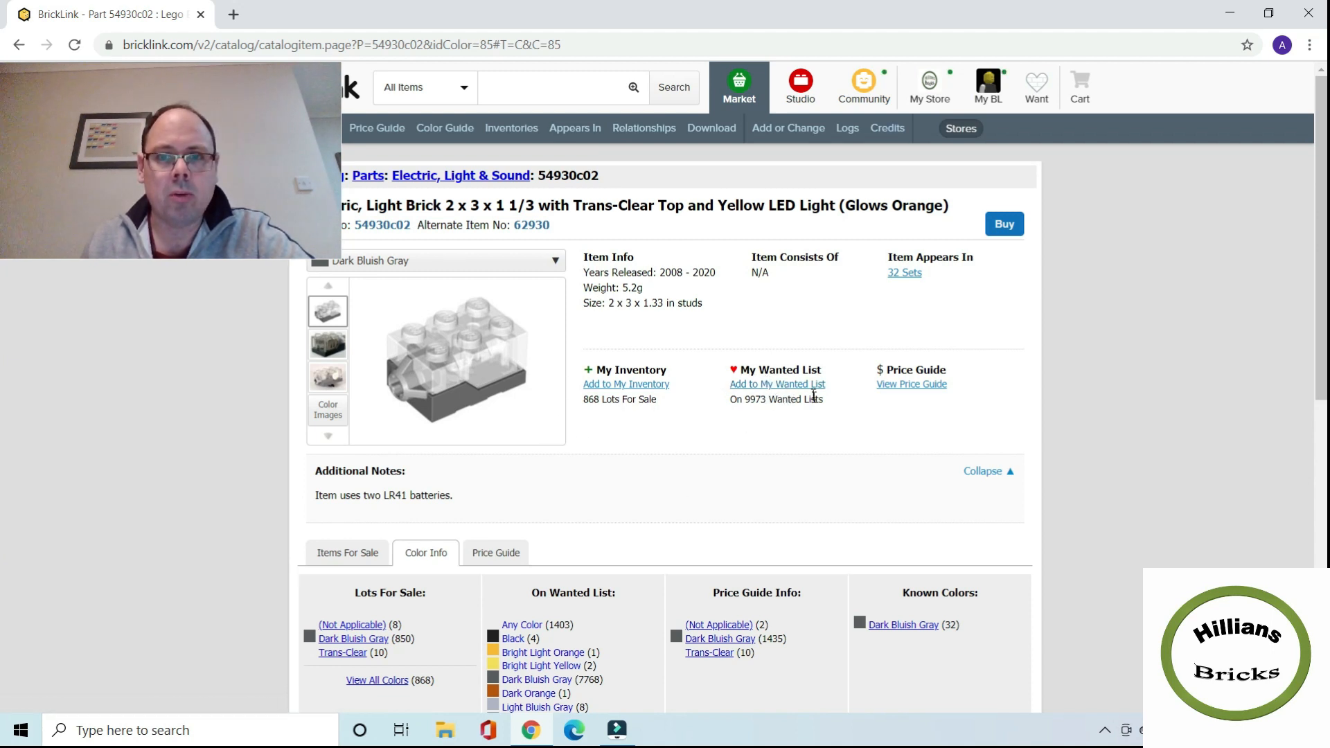
# Step: Create a wanted list named Missing Pieces and add one Dark Bluish Gray light brick in any condition to it
pyautogui.click(772, 385)
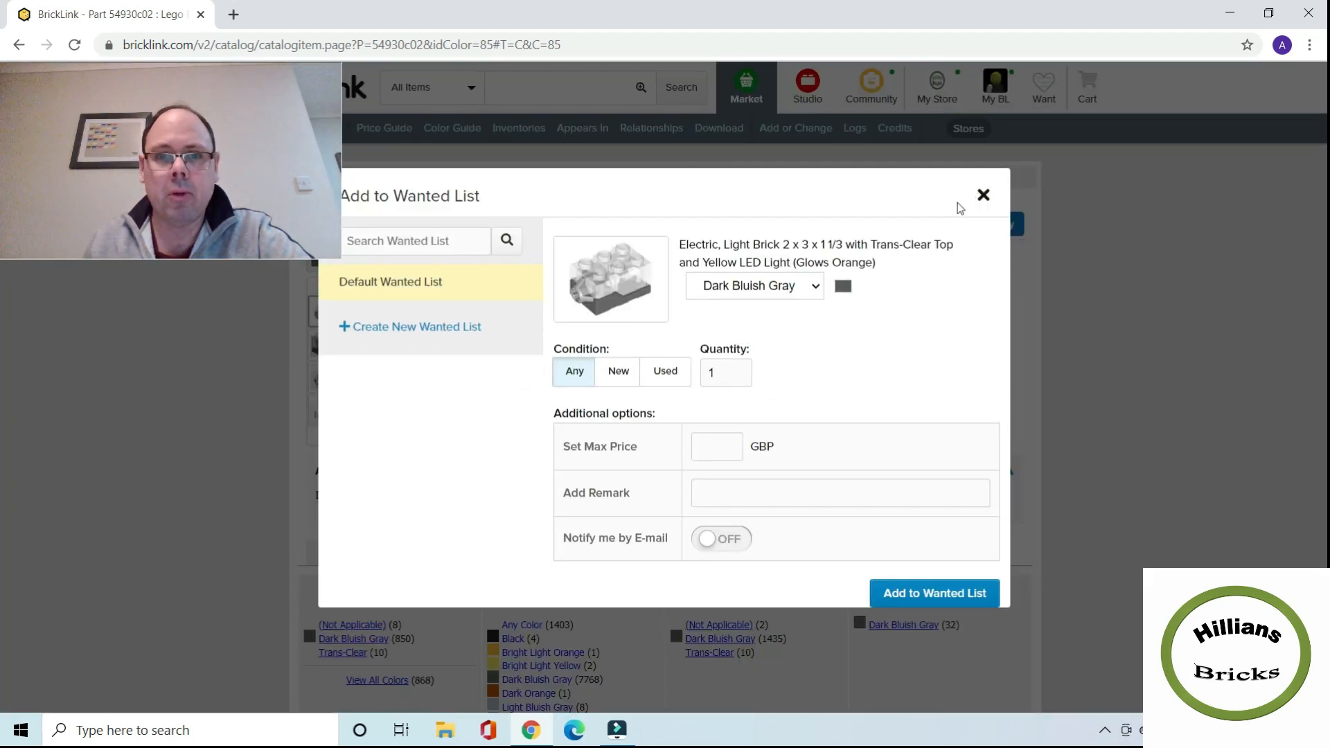
pyautogui.click(406, 327)
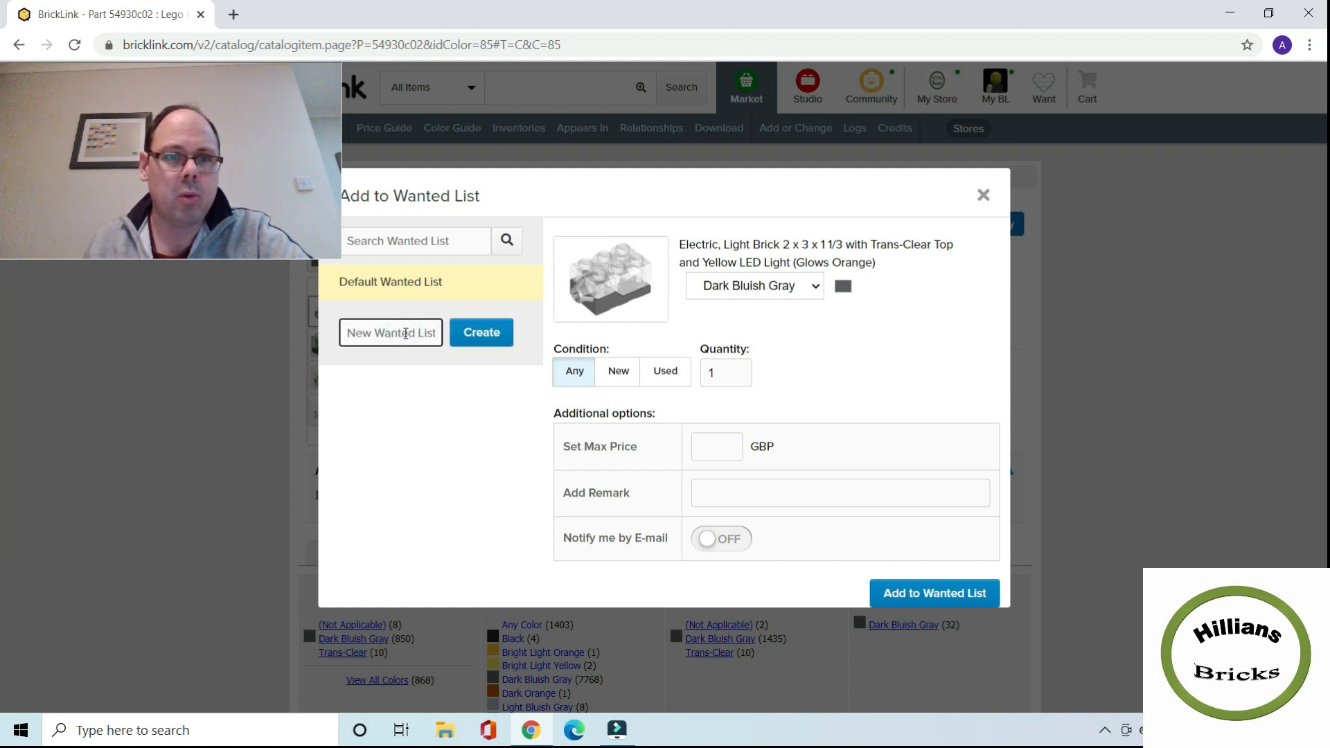
pyautogui.write('Missing Pieces')
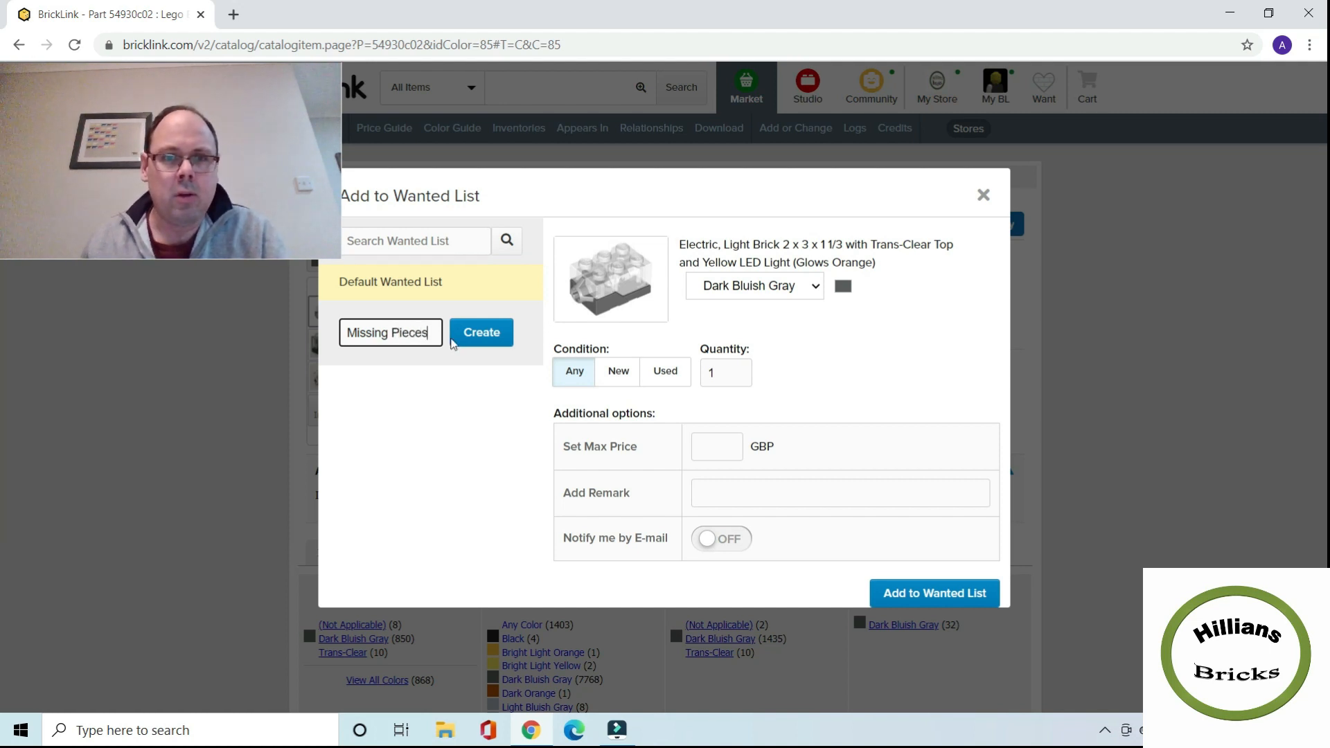
pyautogui.click(493, 338)
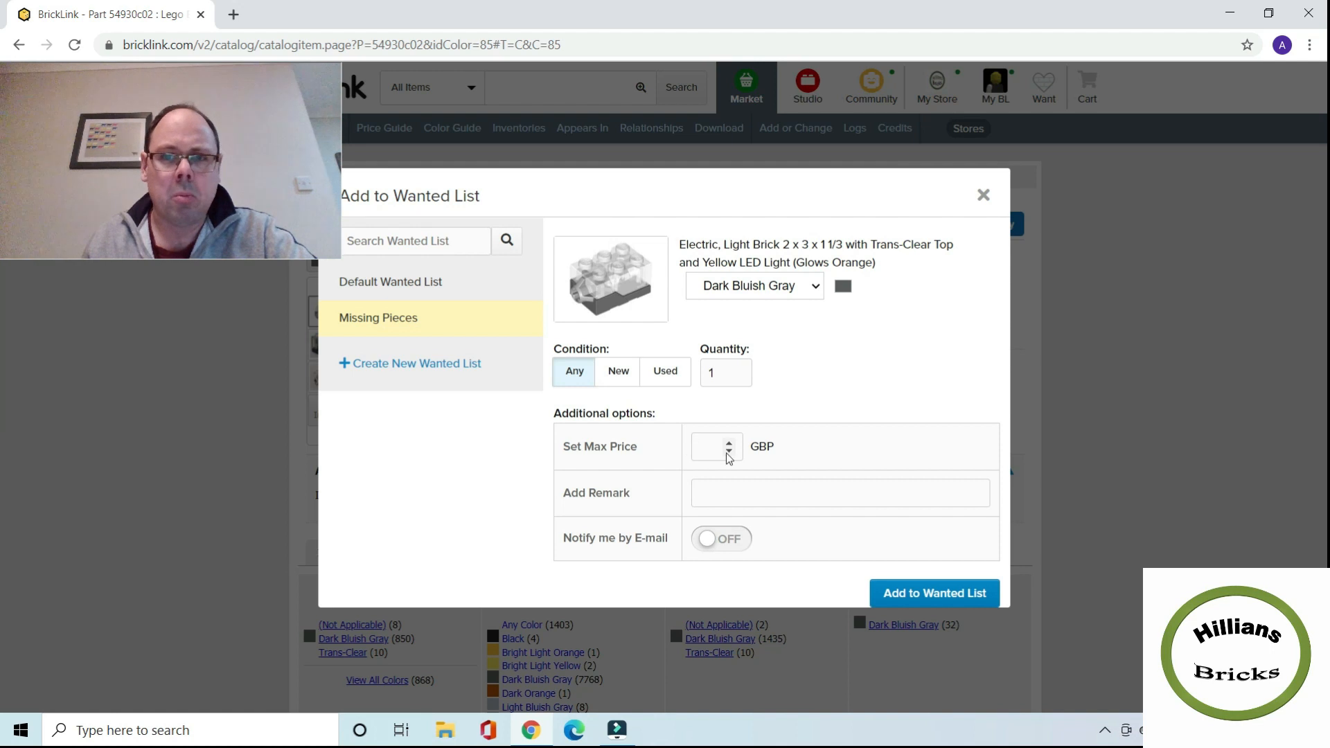
pyautogui.click(942, 598)
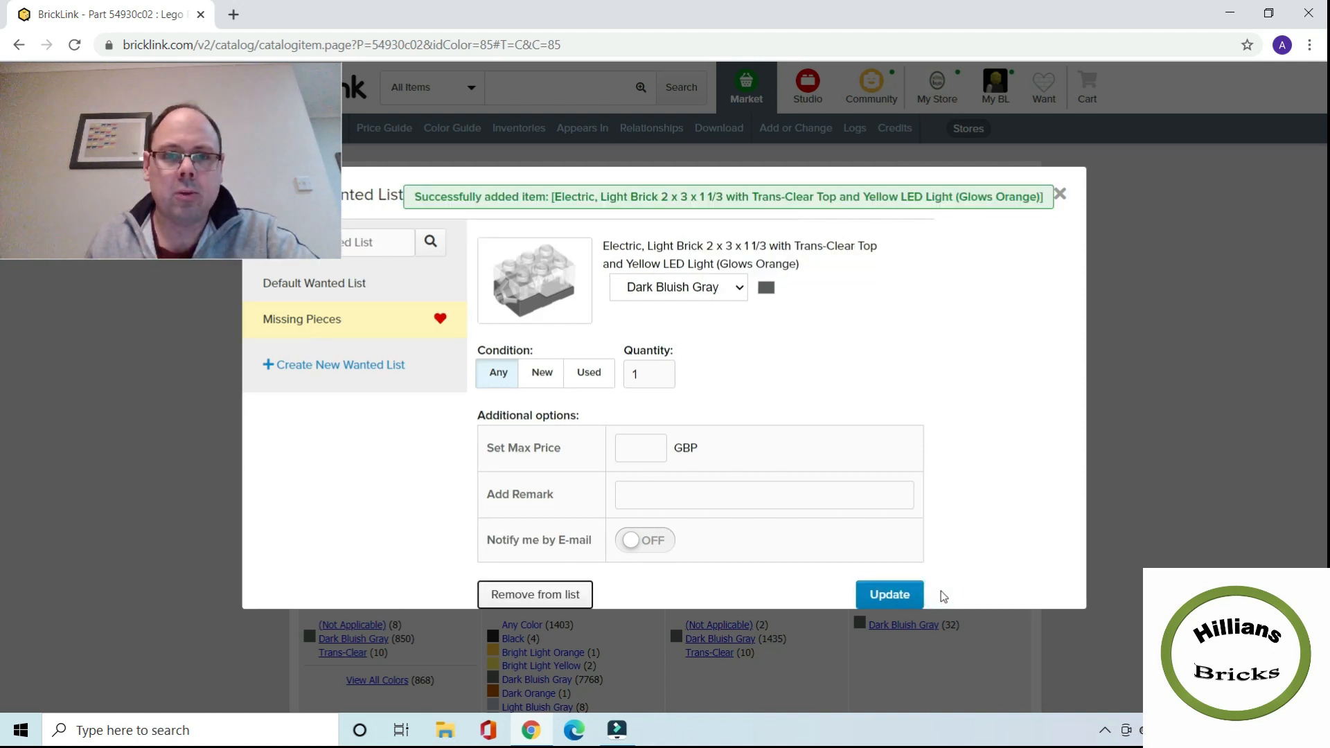
pyautogui.click(873, 593)
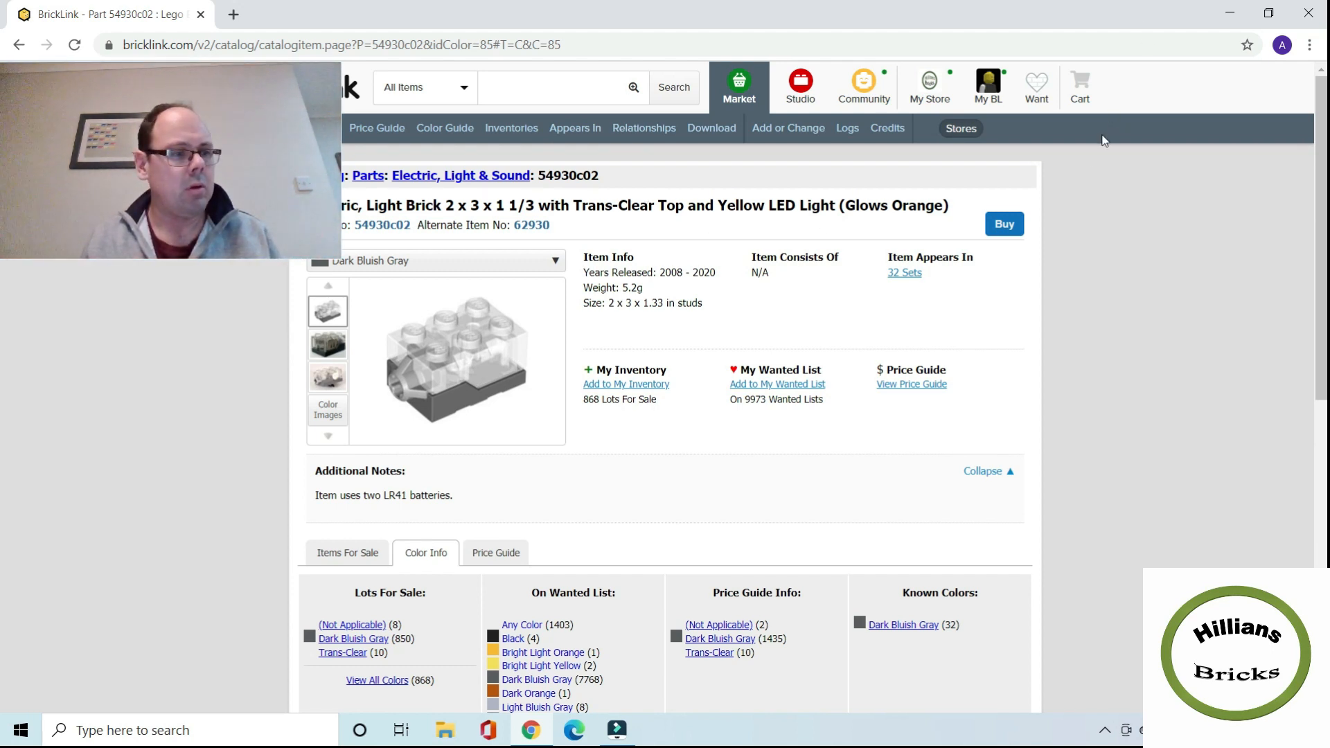
# Step: Search the catalog for part code 306201 and open the page of Brick, Round 1 x 1 Open Stud
pyautogui.click(603, 88)
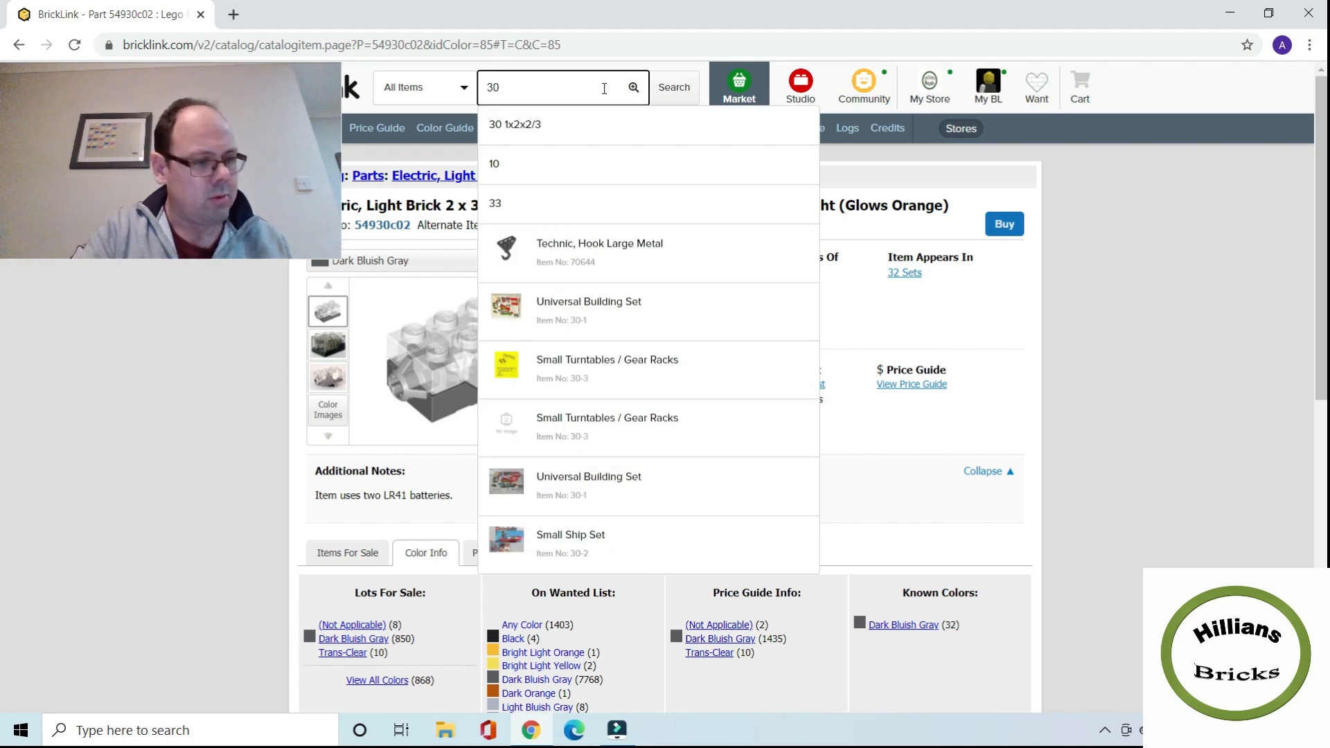
pyautogui.write('20')
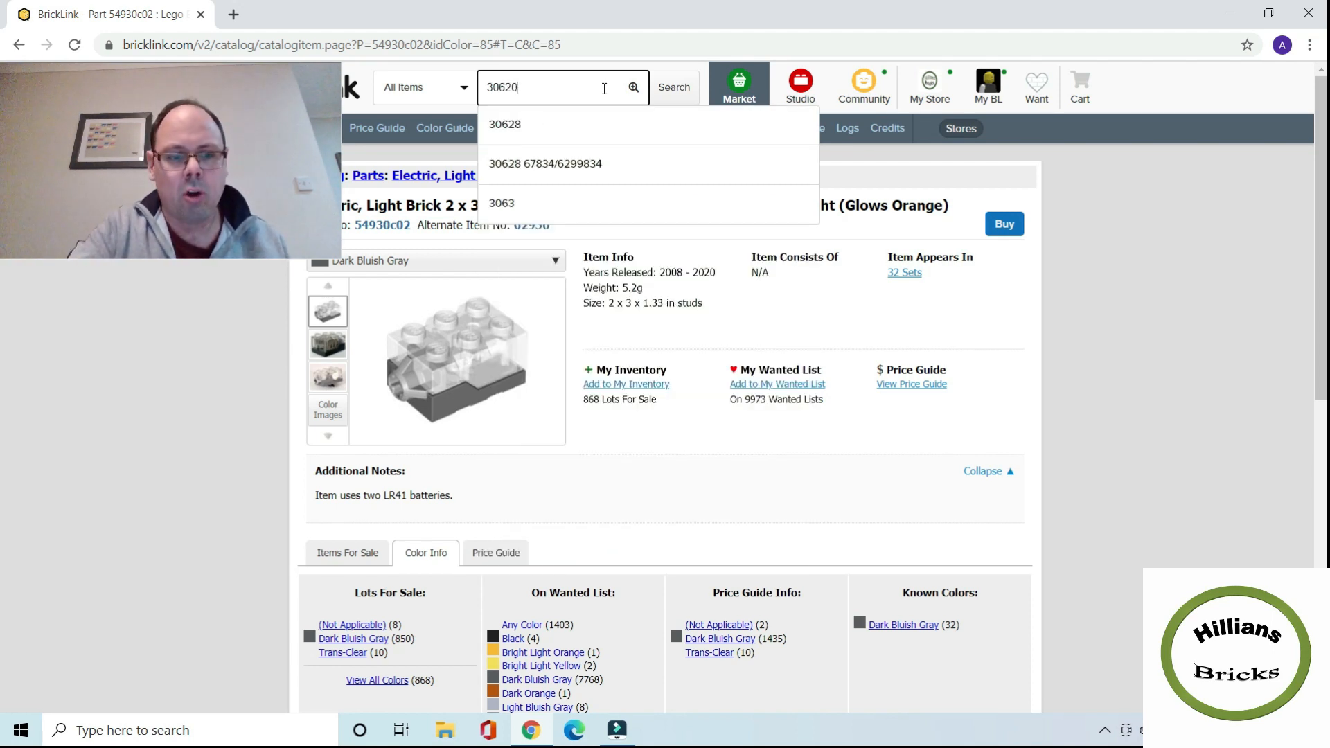
pyautogui.write('1')
pyautogui.press('Return')
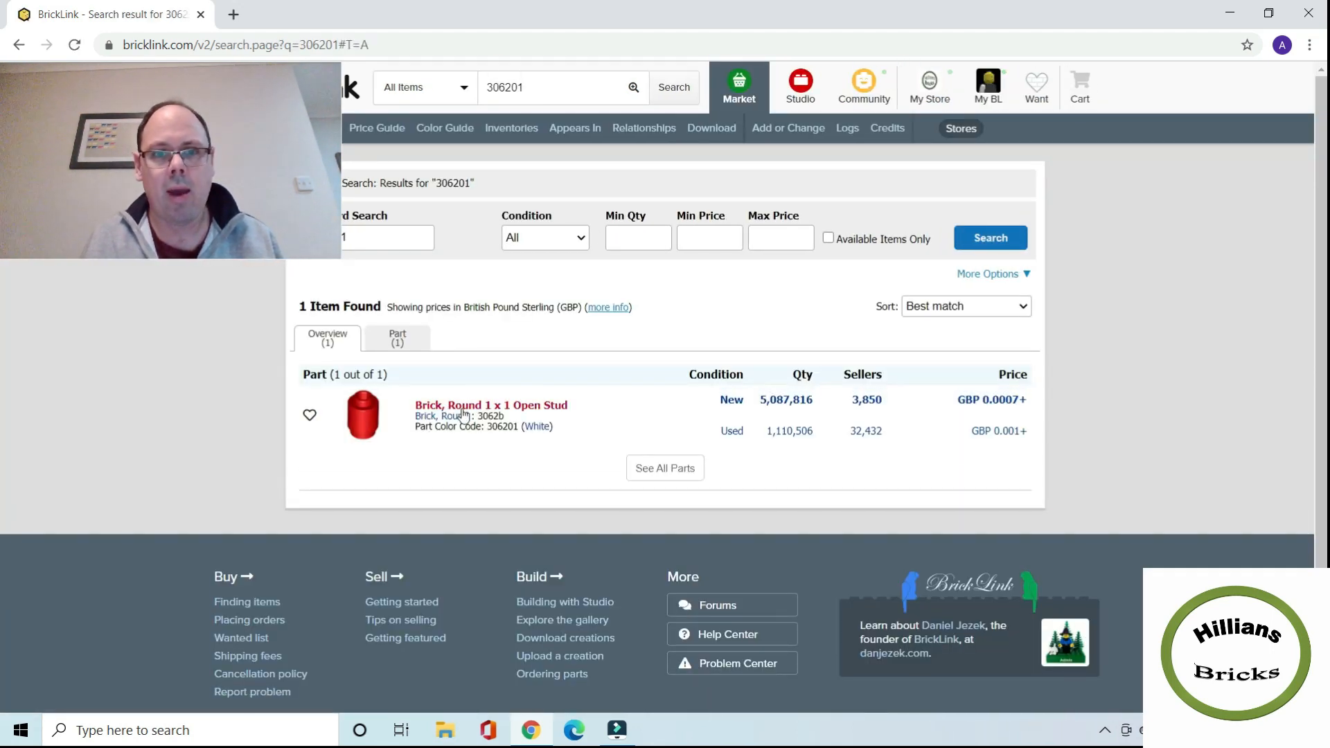
pyautogui.click(467, 406)
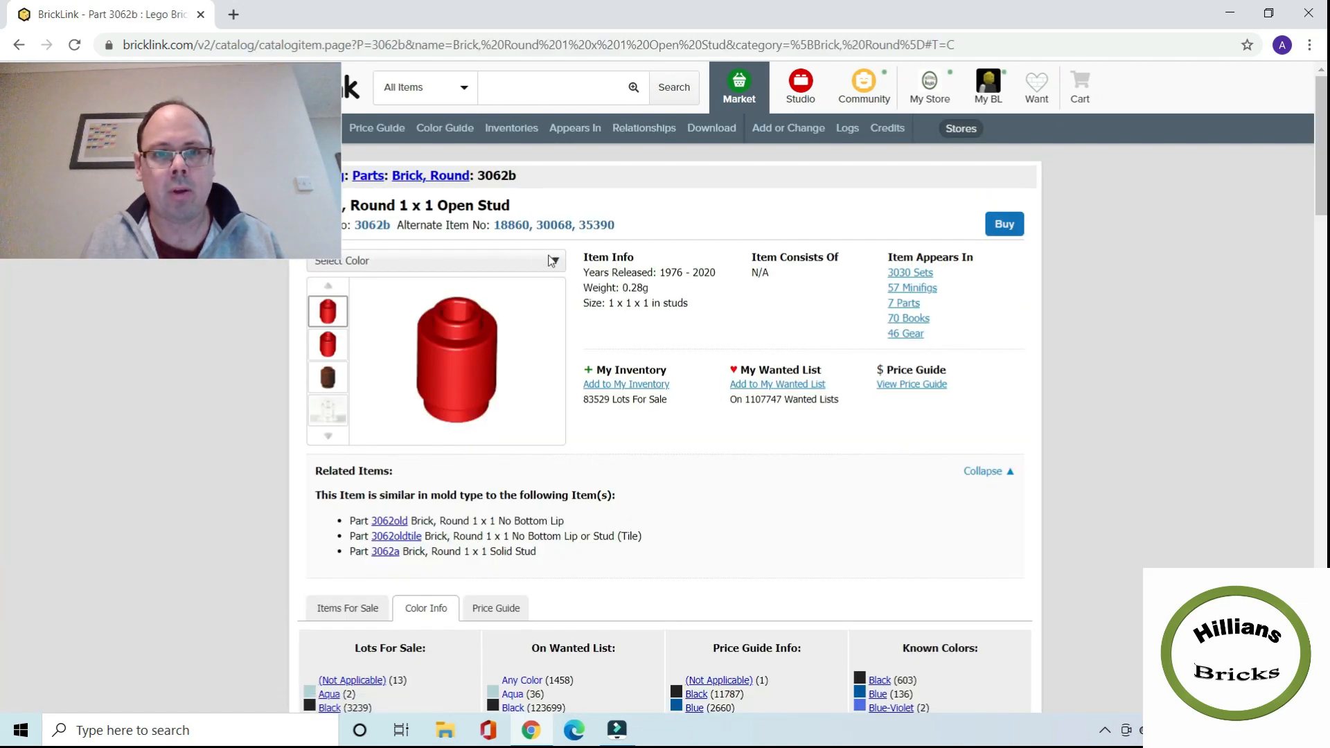
# Step: Set the round brick's color to Trans-Clear
pyautogui.click(549, 268)
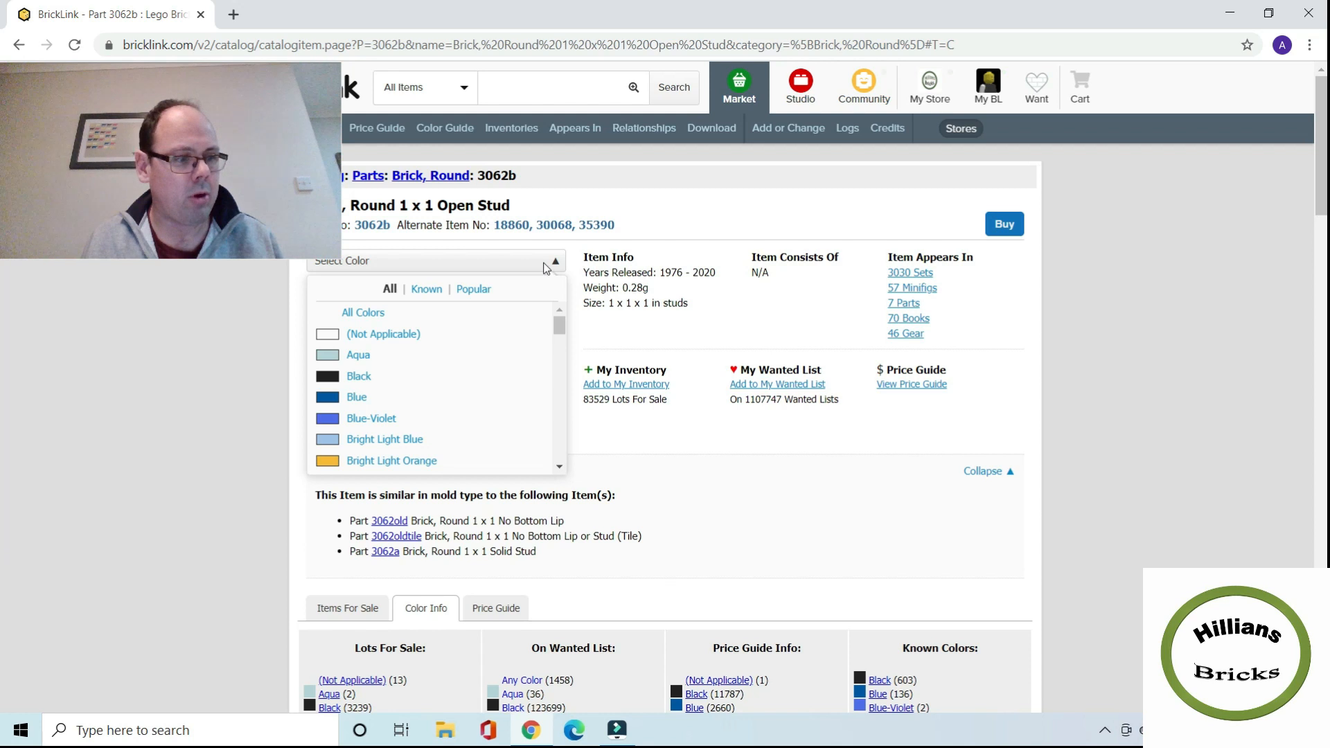
pyautogui.moveTo(560, 320); pyautogui.dragTo(567, 428)
pyautogui.click(374, 374)
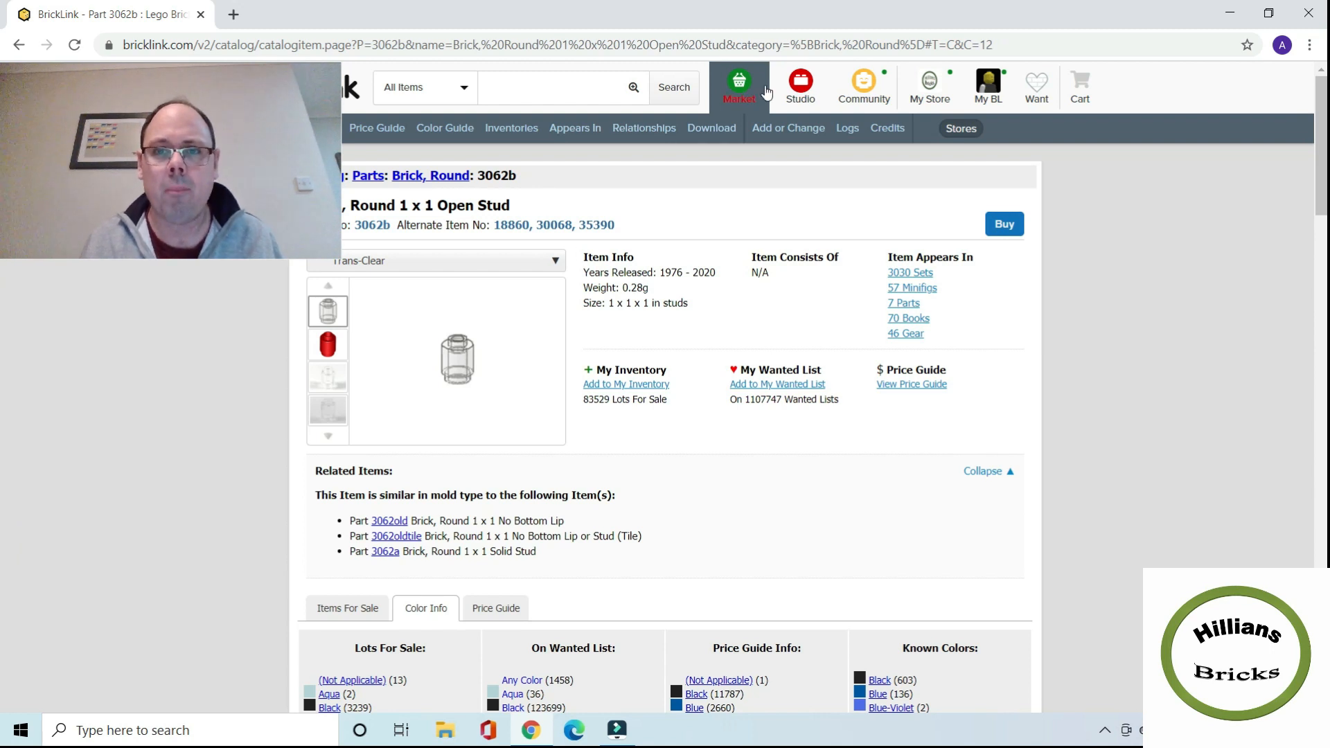
# Step: Add one Trans-Clear Brick, Round 1 x 1 Open Stud in any condition to the Missing Pieces wanted list
pyautogui.moveTo(785, 84)
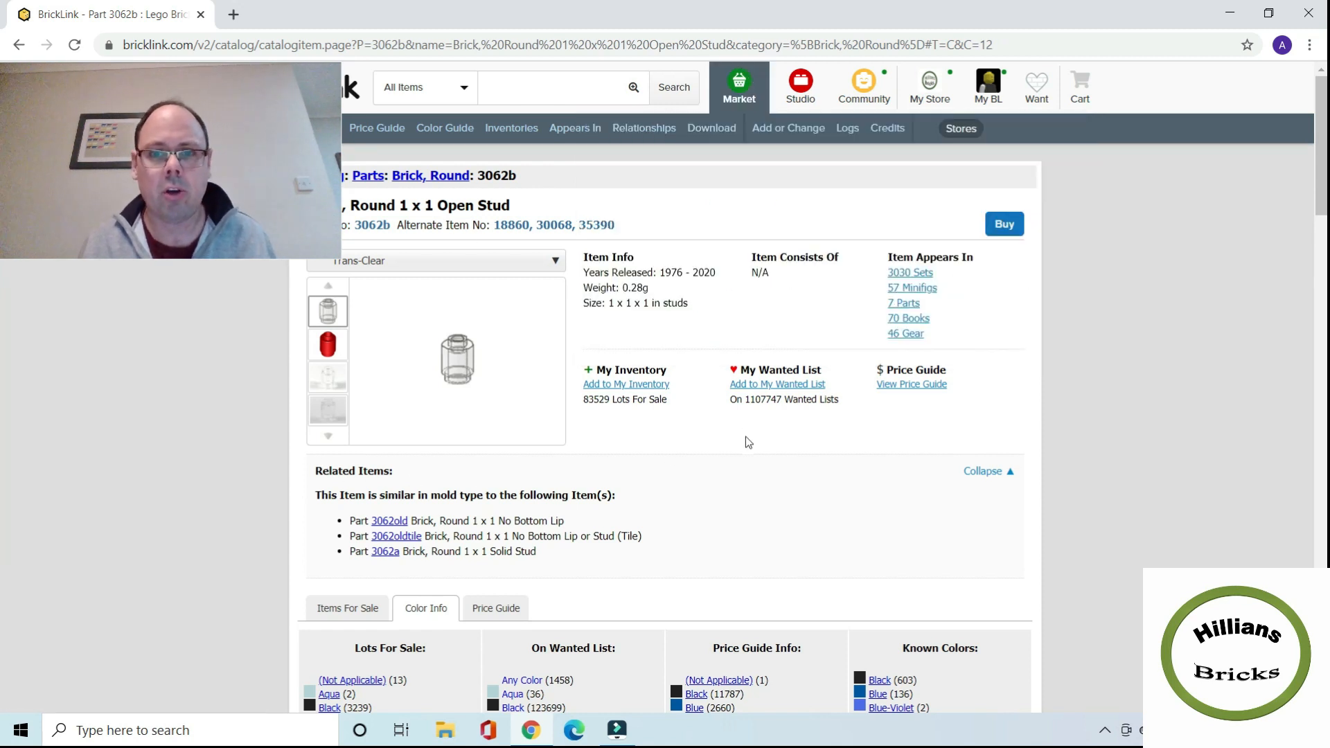
pyautogui.click(788, 391)
pyautogui.click(448, 318)
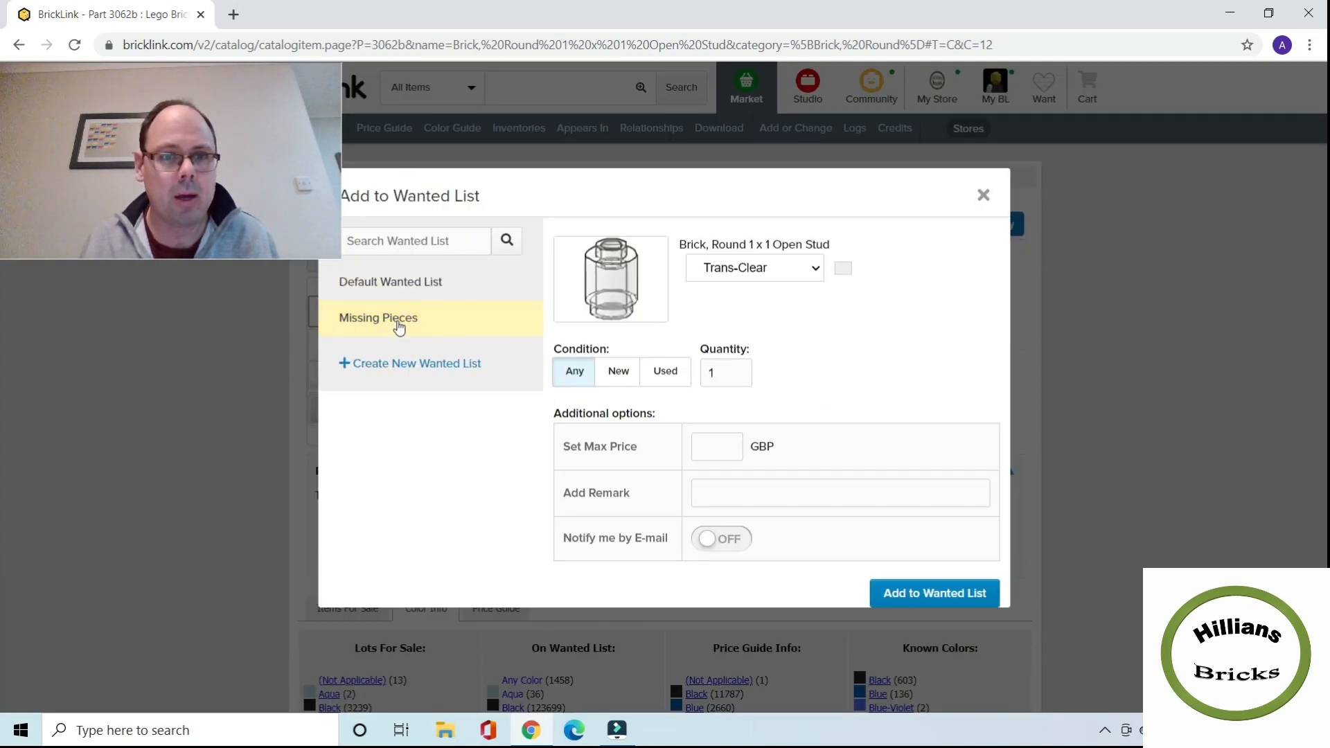
pyautogui.click(922, 593)
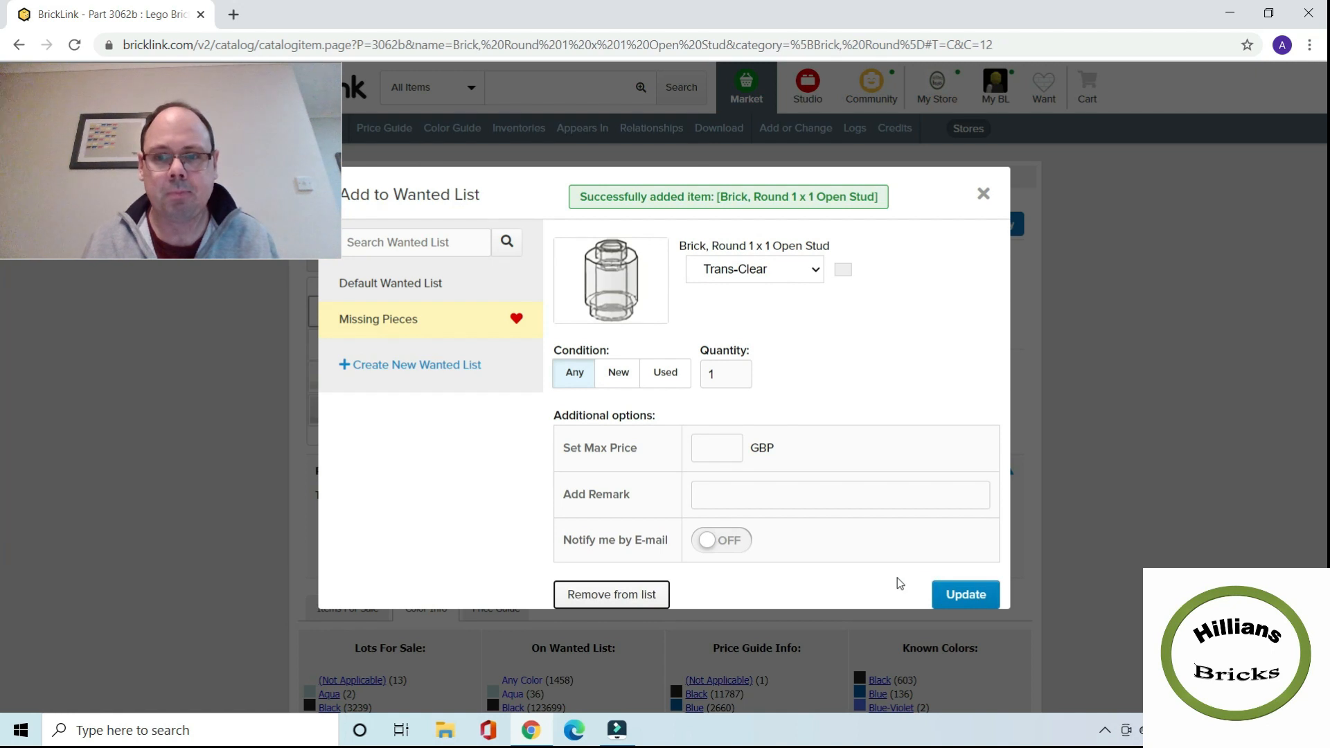
pyautogui.click(983, 194)
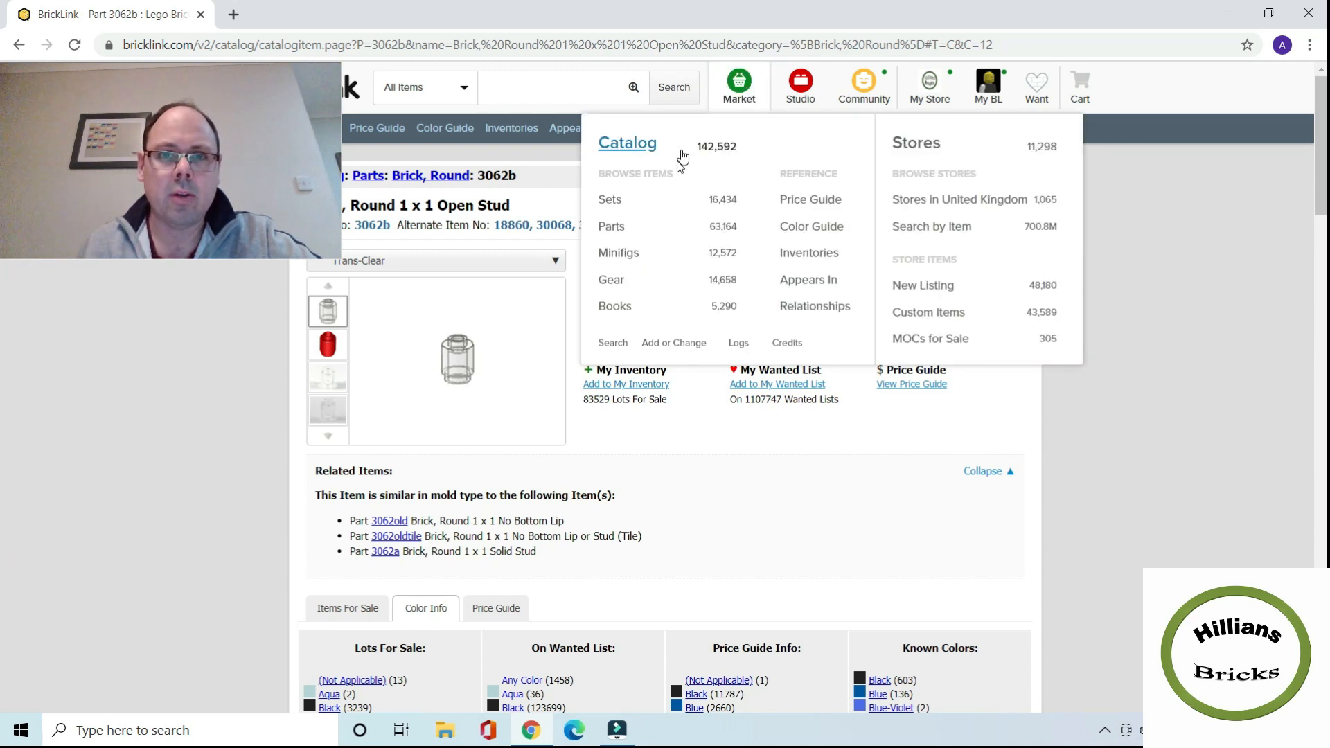
# Step: Browse the catalog's category tree for parts and open the Brick category
pyautogui.click(621, 230)
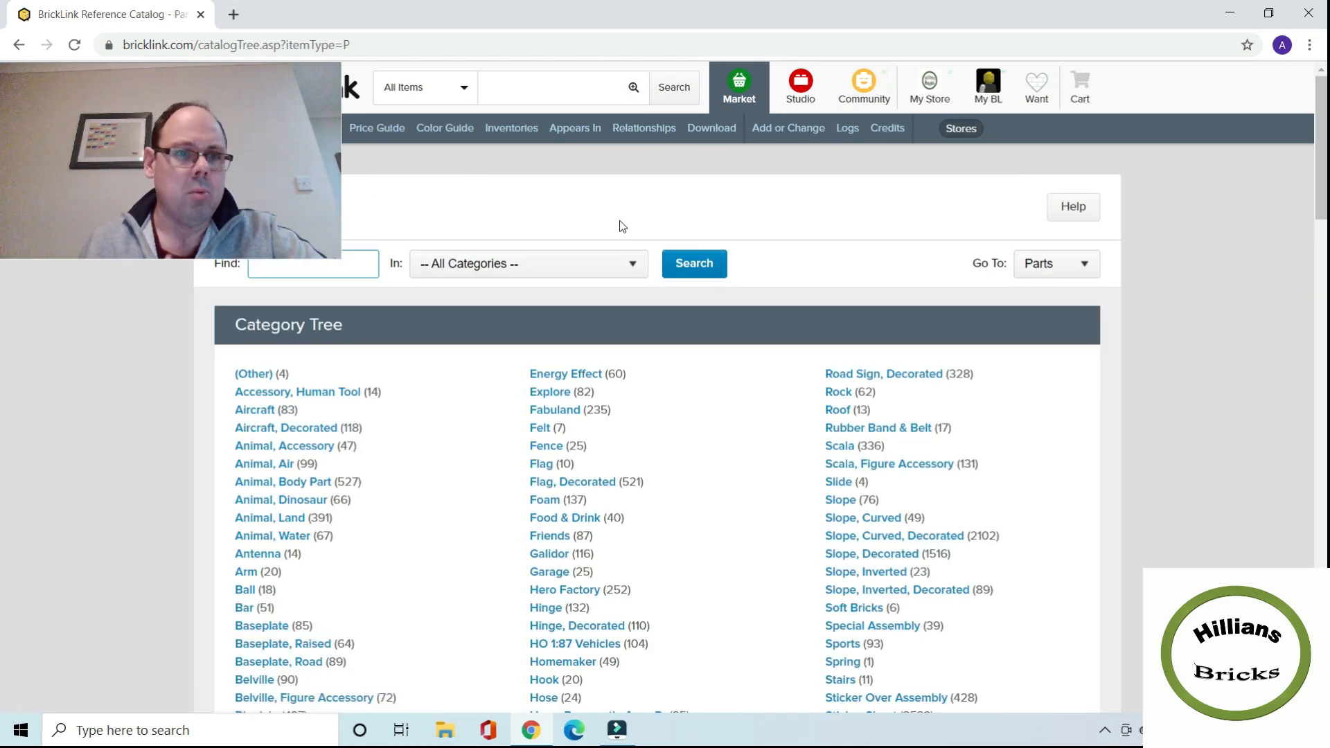
pyautogui.scroll(-2, 633, 367)
pyautogui.scroll(2, 333, 365)
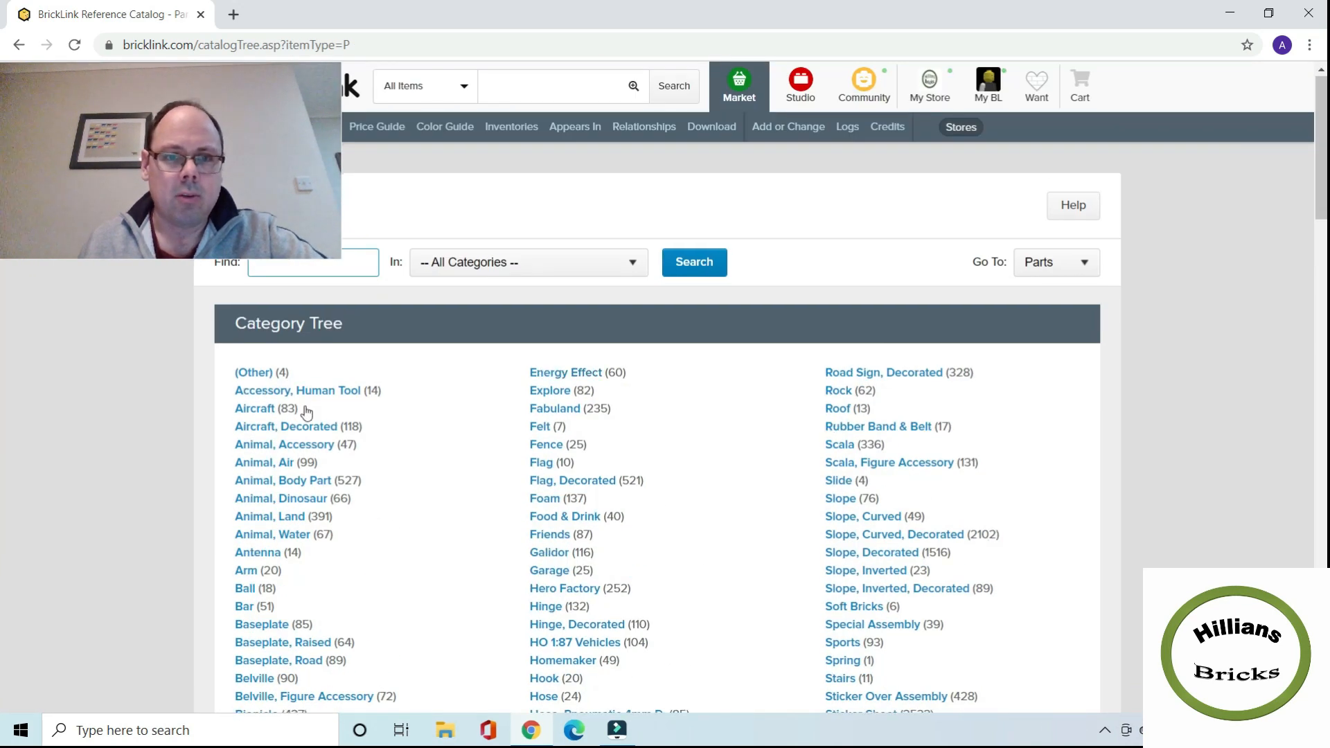
pyautogui.scroll(-4, 307, 414)
pyautogui.scroll(-4, 305, 410)
pyautogui.scroll(2, 253, 452)
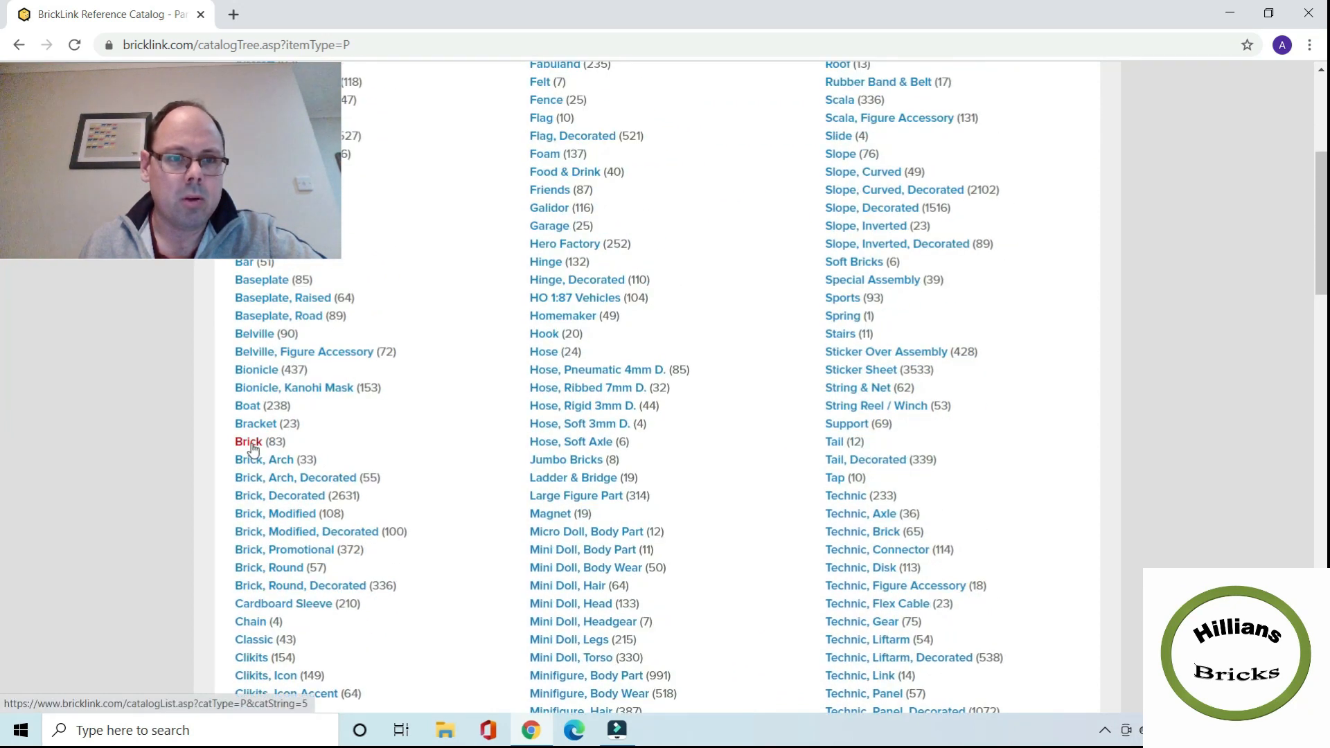
pyautogui.scroll(-8, 381, 469)
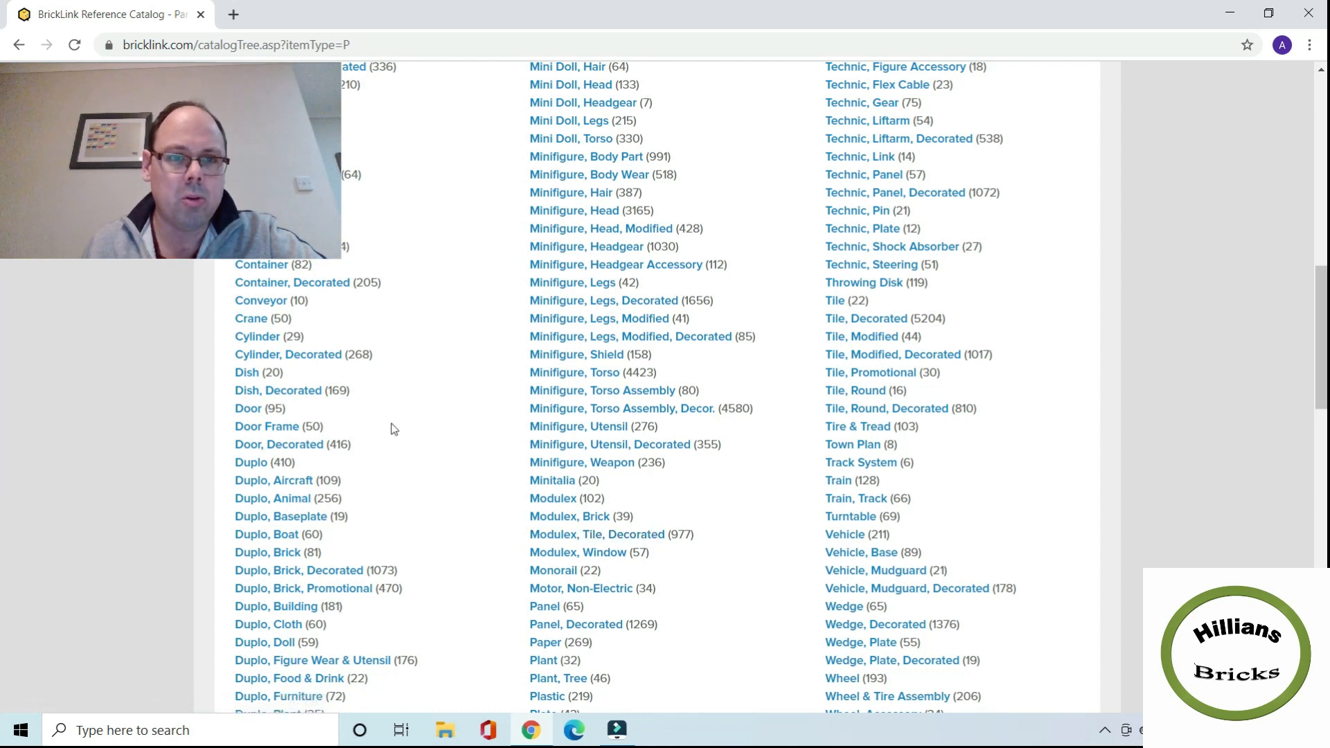
pyautogui.scroll(4, 375, 426)
pyautogui.scroll(4, 277, 422)
pyautogui.click(256, 443)
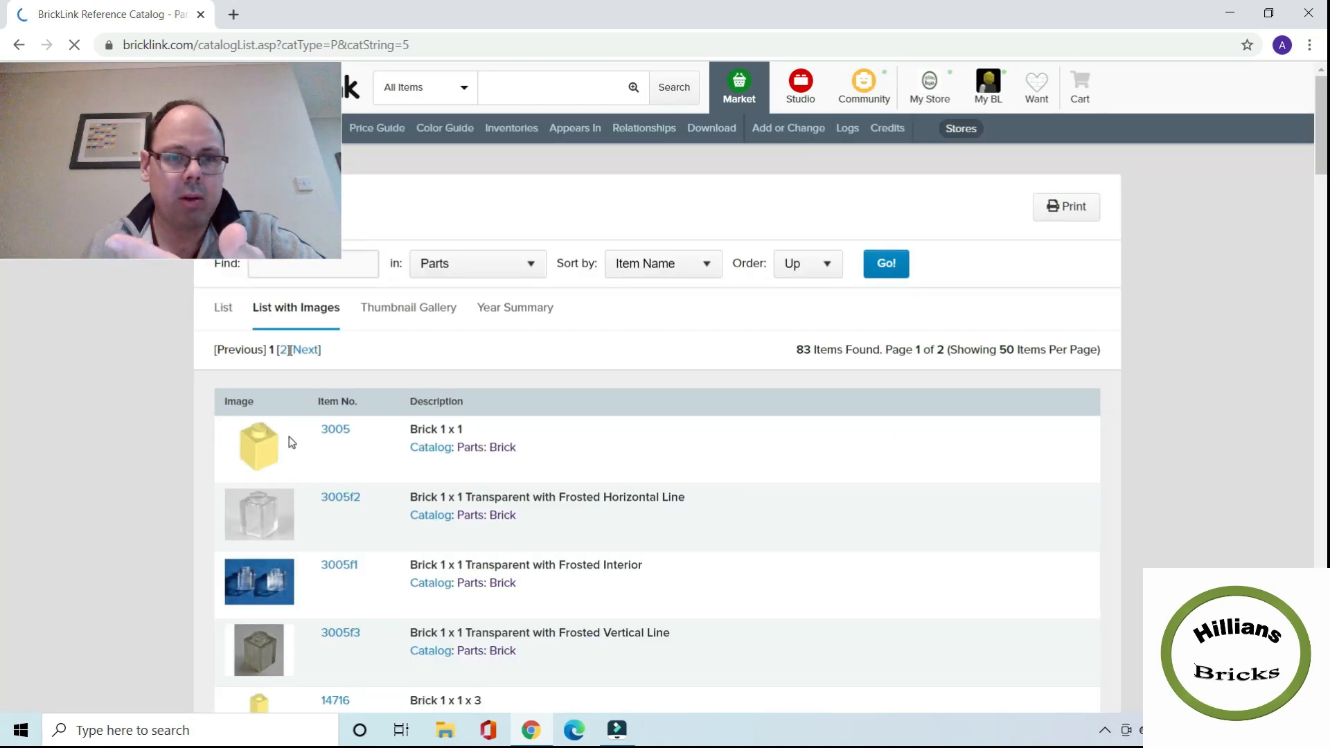
# Step: Find Brick 1 x 3 (3622) in the Brick category, open its page and set its color to Black
pyautogui.scroll(-8, 268, 447)
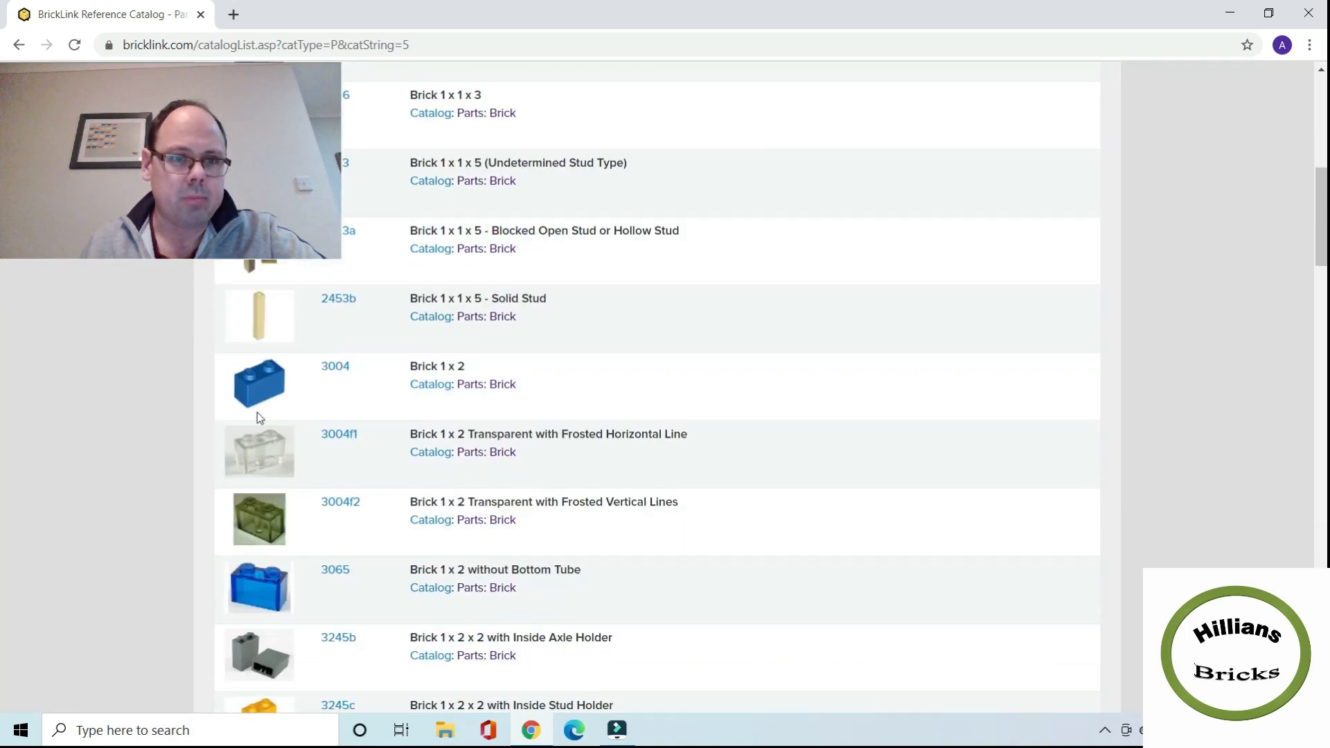
pyautogui.scroll(-5, 264, 552)
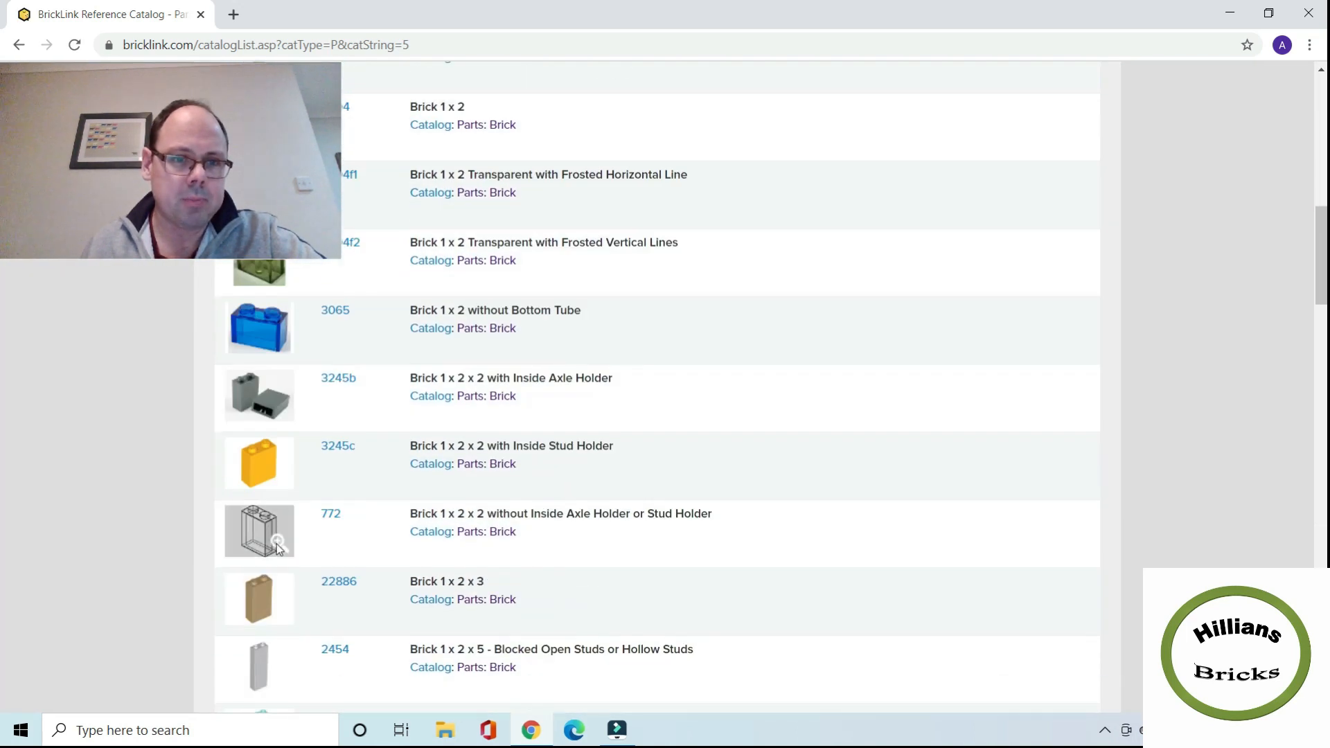
pyautogui.scroll(-5, 357, 388)
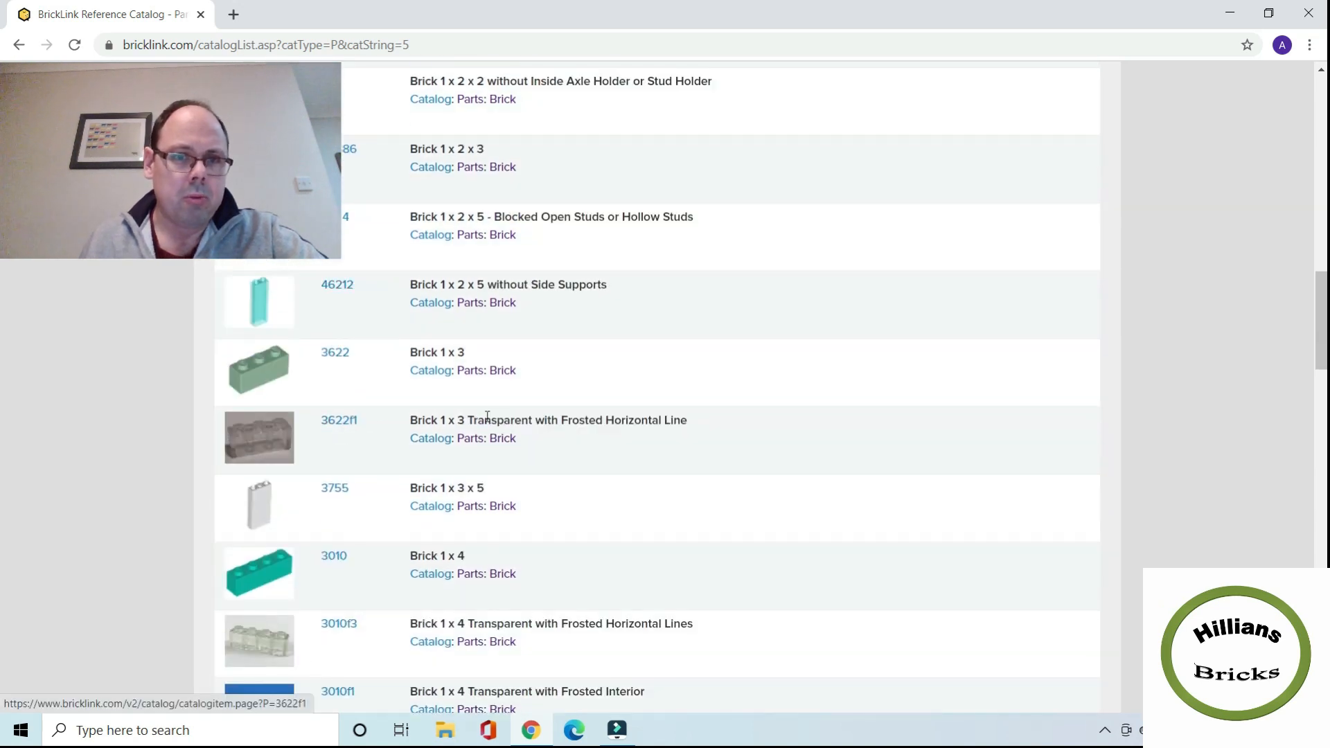
pyautogui.click(345, 356)
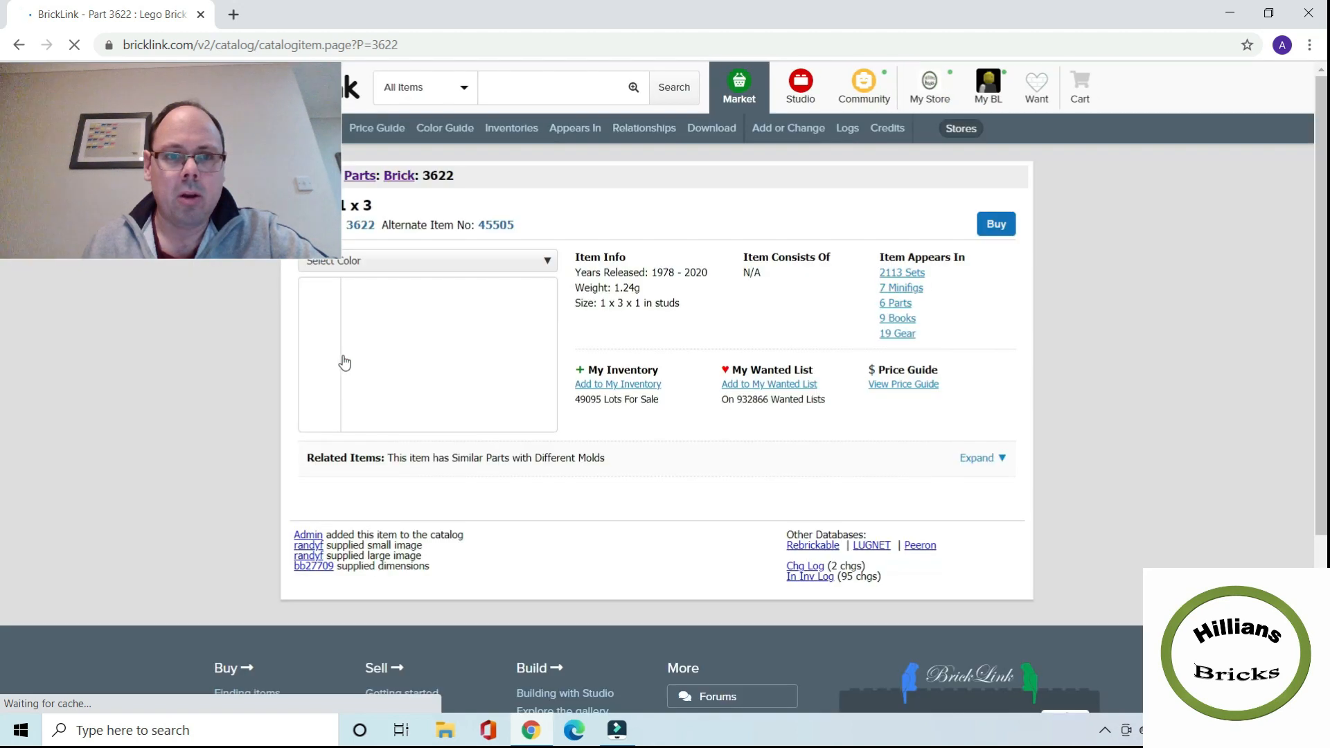
pyautogui.click(494, 264)
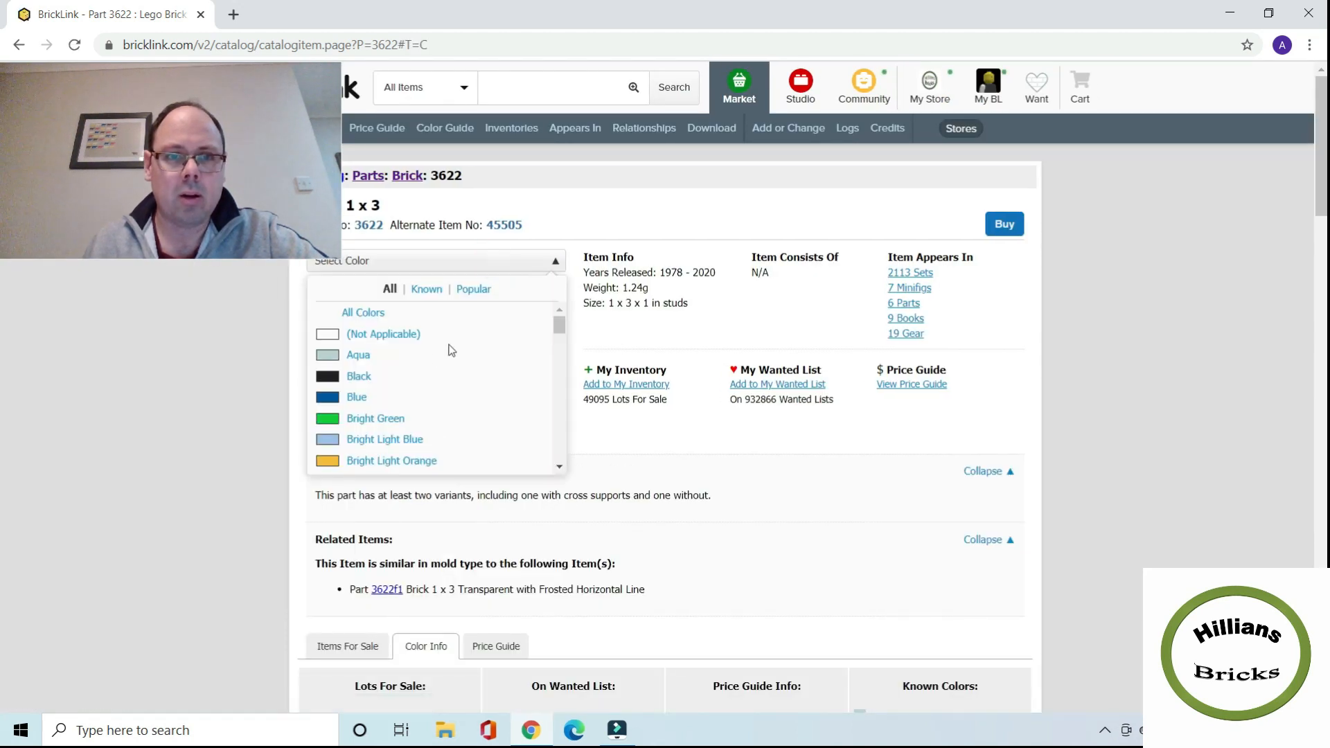
pyautogui.click(361, 377)
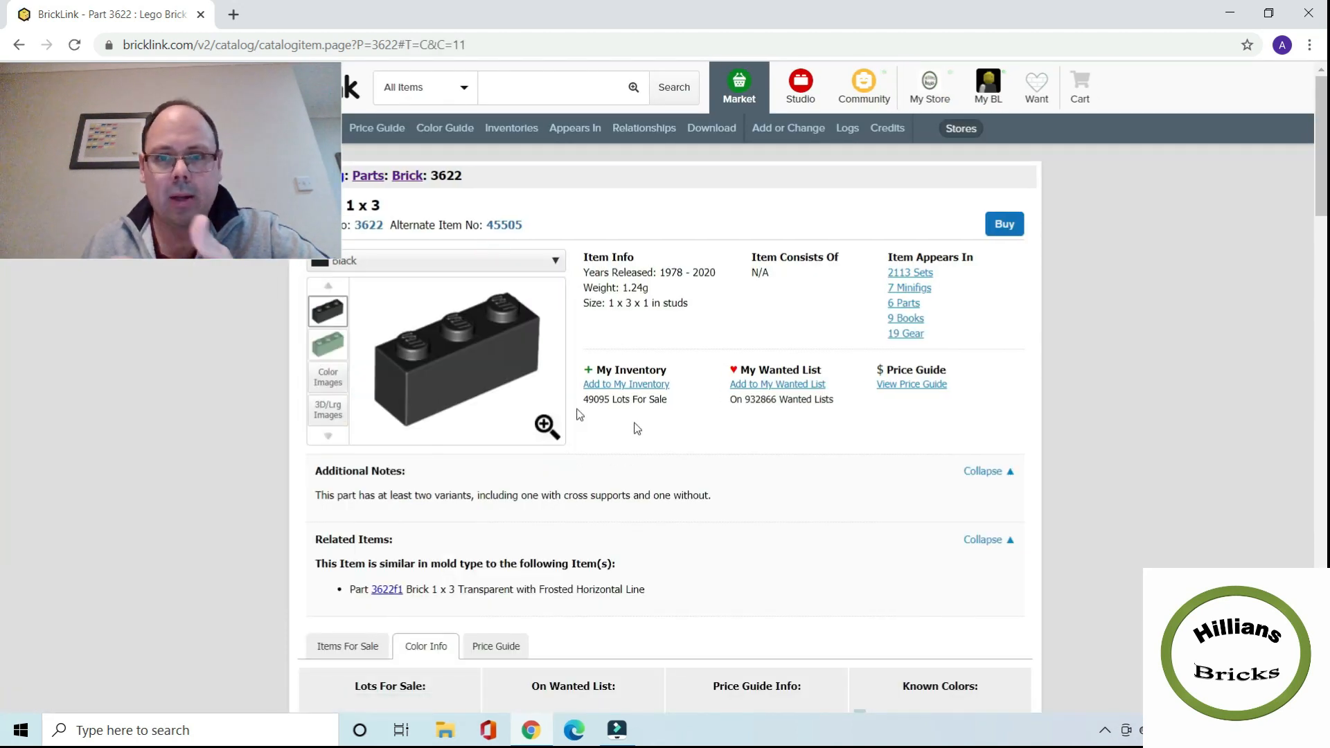
# Step: Add one Black Brick 1 x 3 in any condition to the Missing Pieces wanted list
pyautogui.click(753, 385)
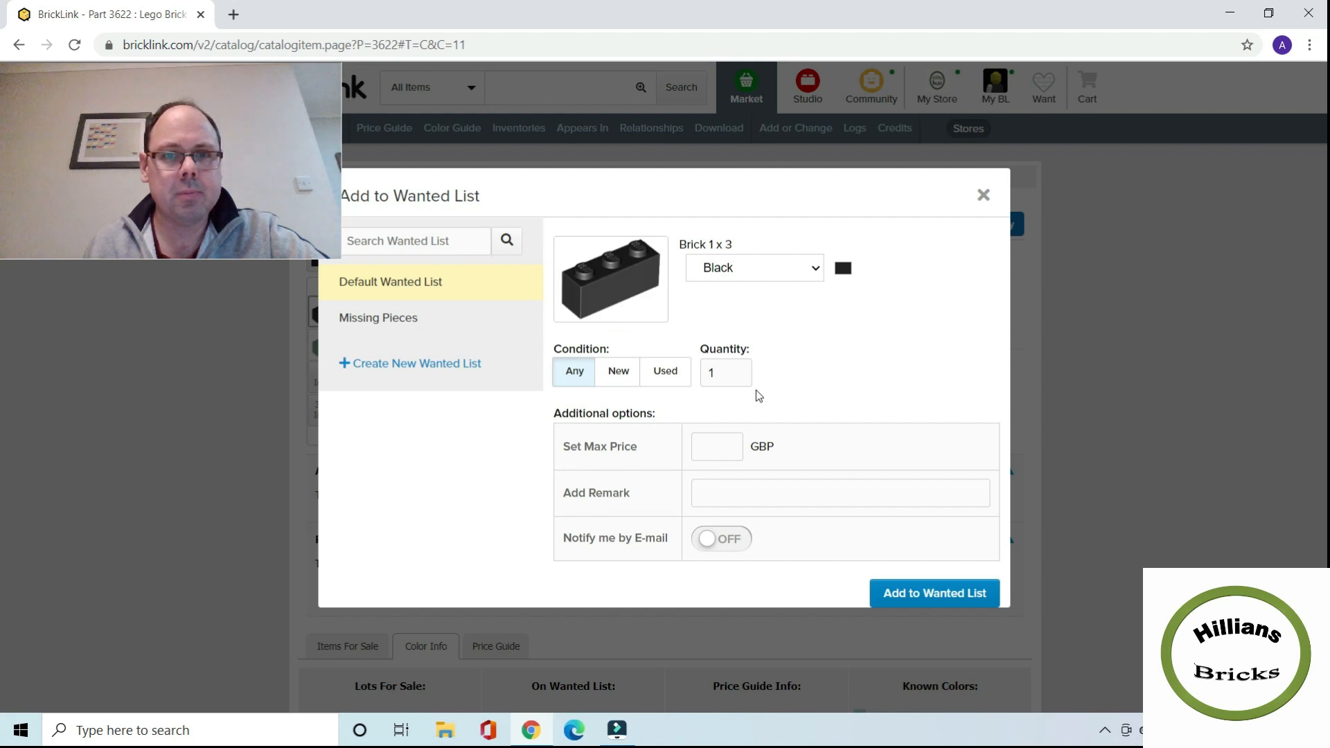
pyautogui.click(480, 329)
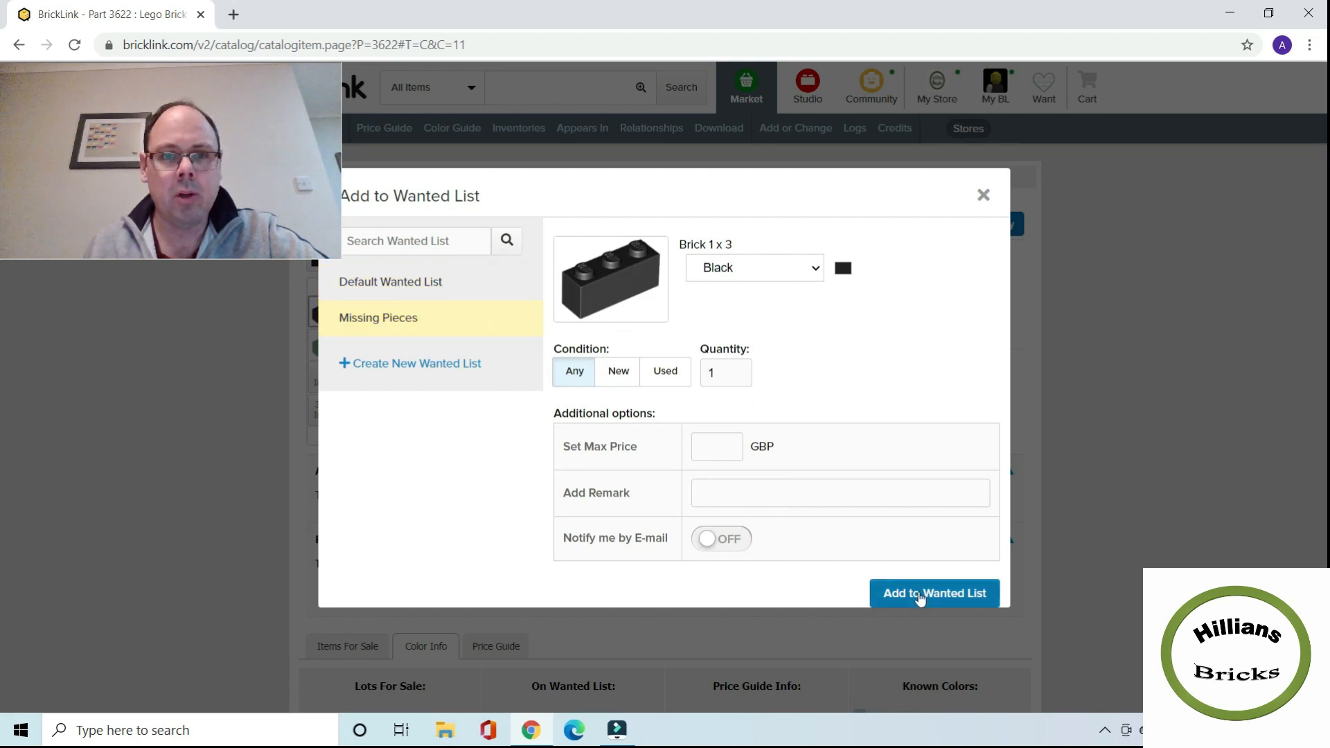
pyautogui.click(893, 594)
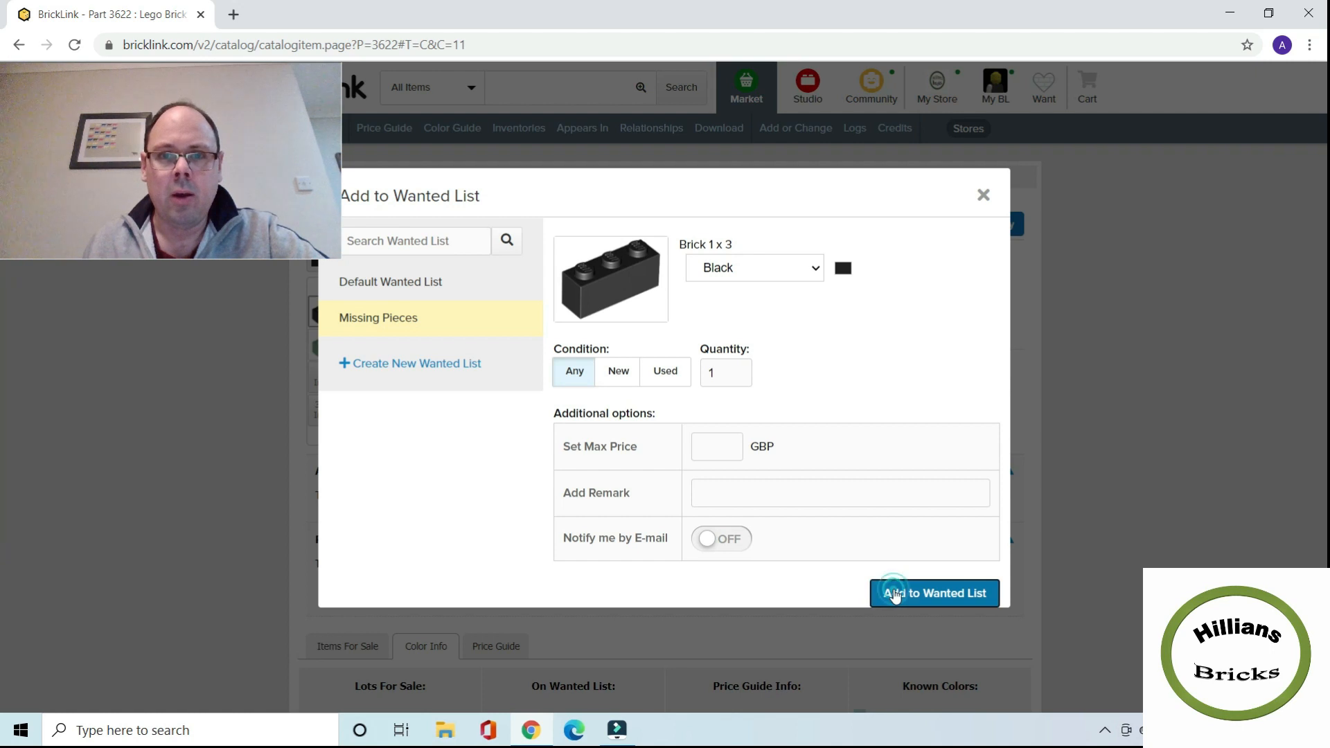
pyautogui.click(984, 194)
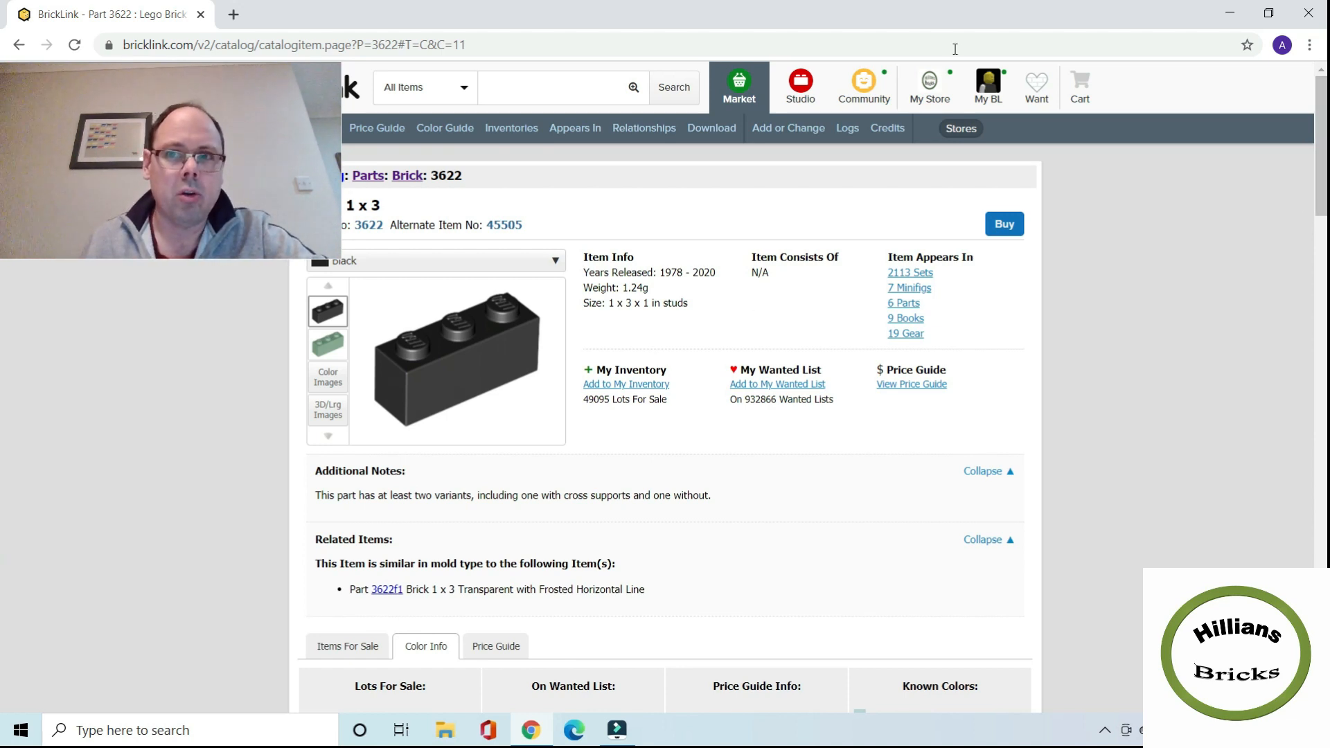
# Step: Open the Missing Pieces wanted list and start buying all of its items
pyautogui.moveTo(1039, 98)
pyautogui.click(1050, 136)
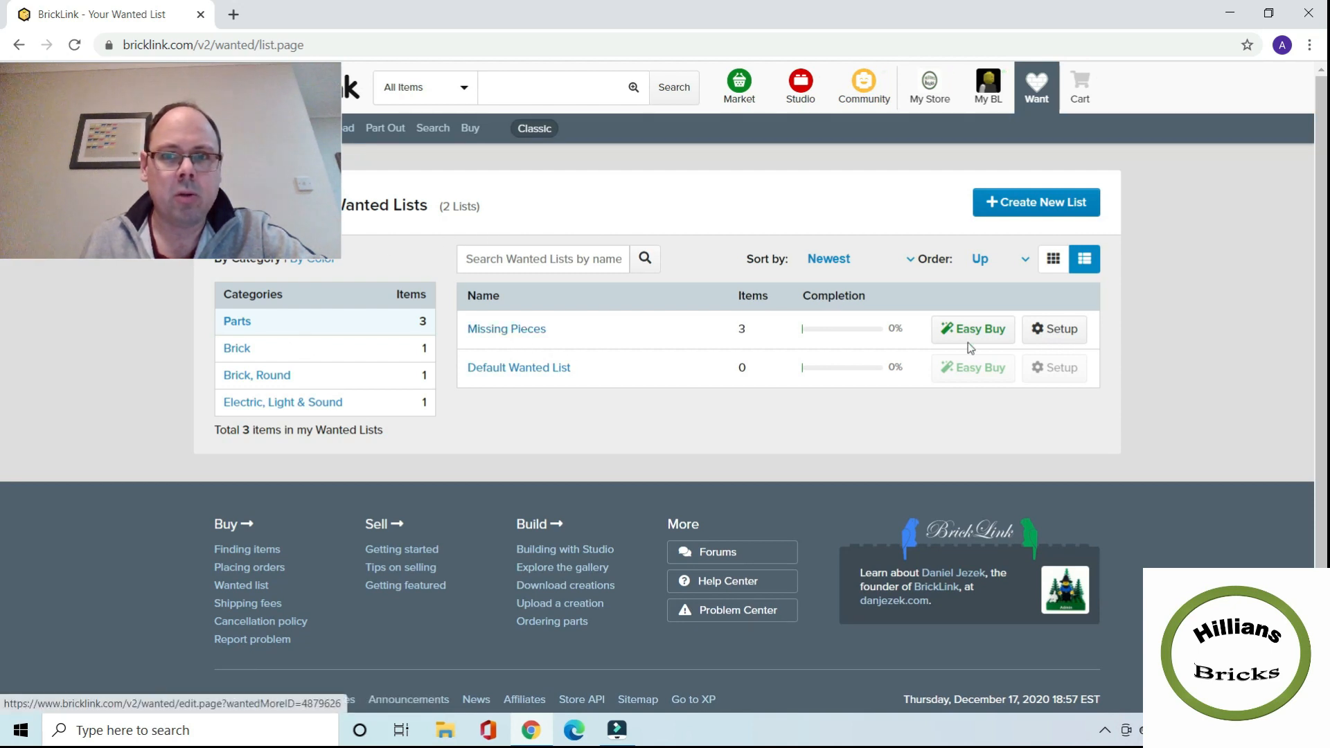
pyautogui.click(488, 330)
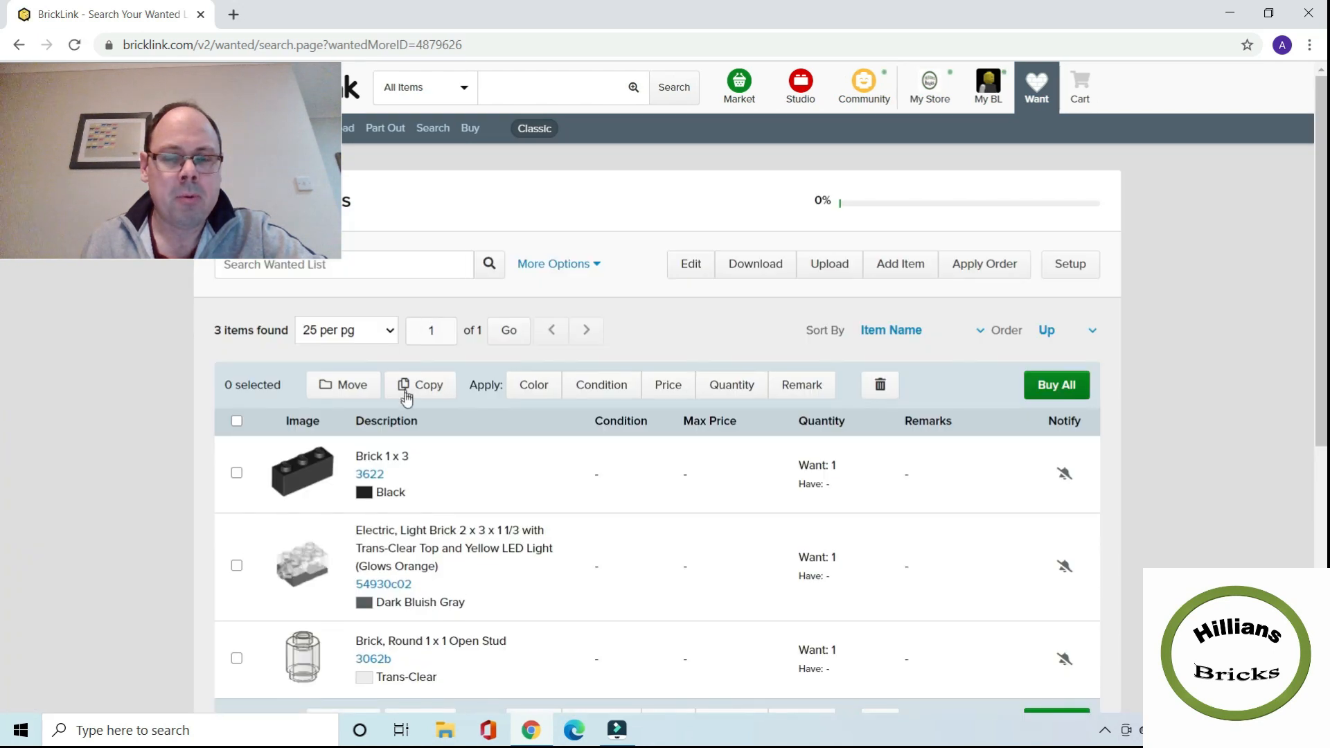
pyautogui.click(1065, 389)
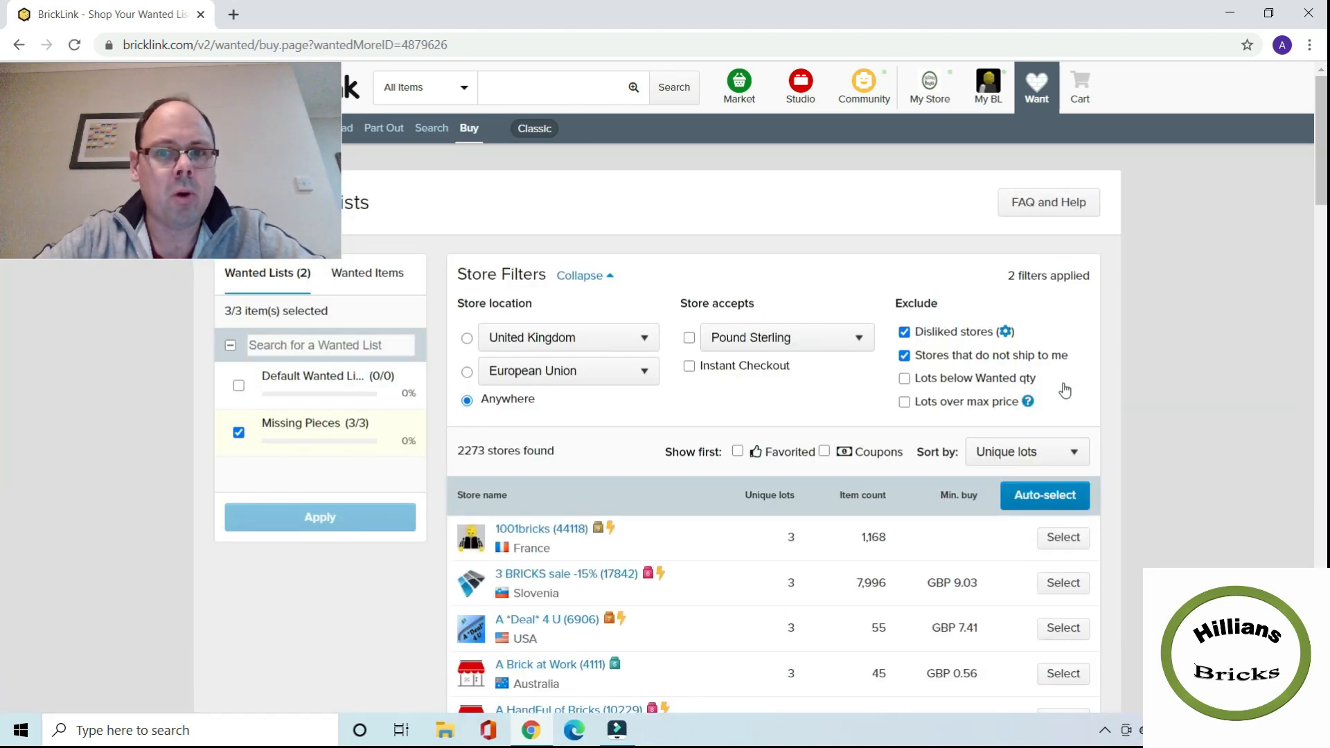
# Step: Auto-select stores for the Missing Pieces list, allowing stores whose minimum buy exceeds the item price
pyautogui.scroll(-12, 825, 552)
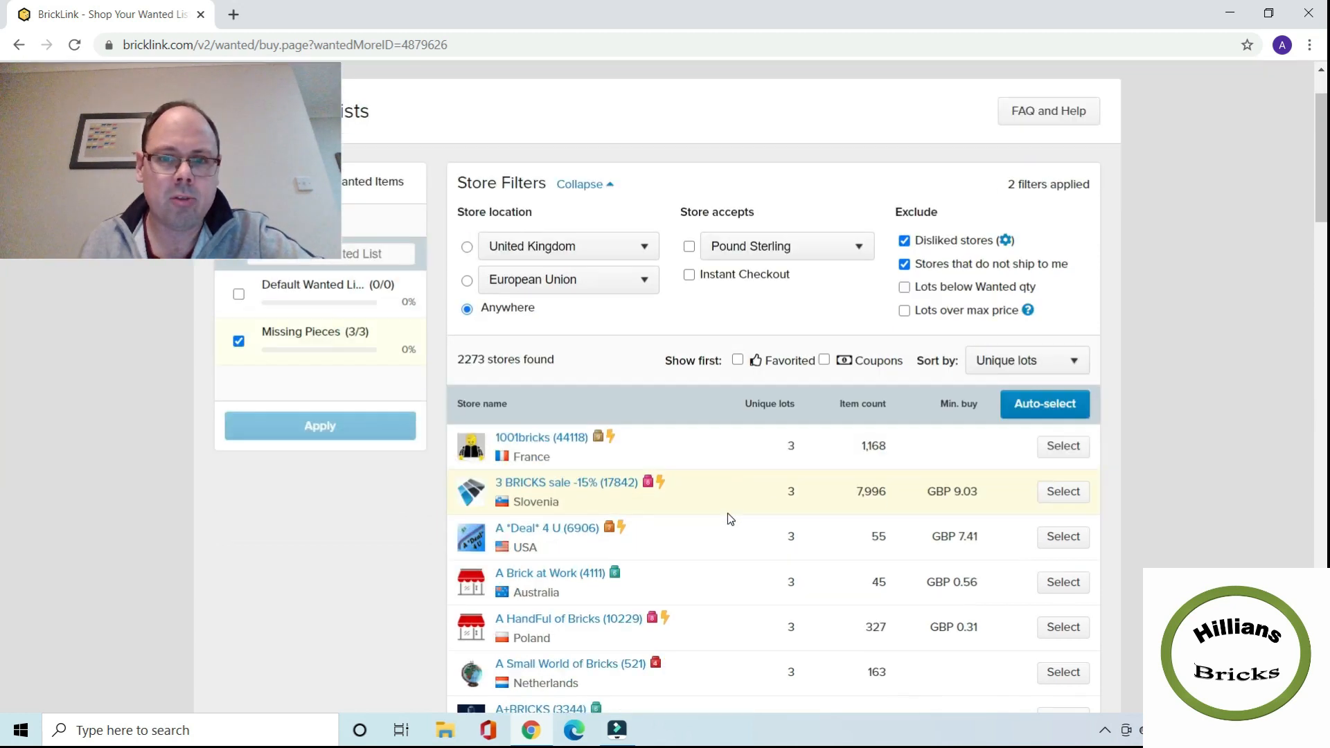
pyautogui.scroll(13, 714, 523)
pyautogui.scroll(1, 711, 521)
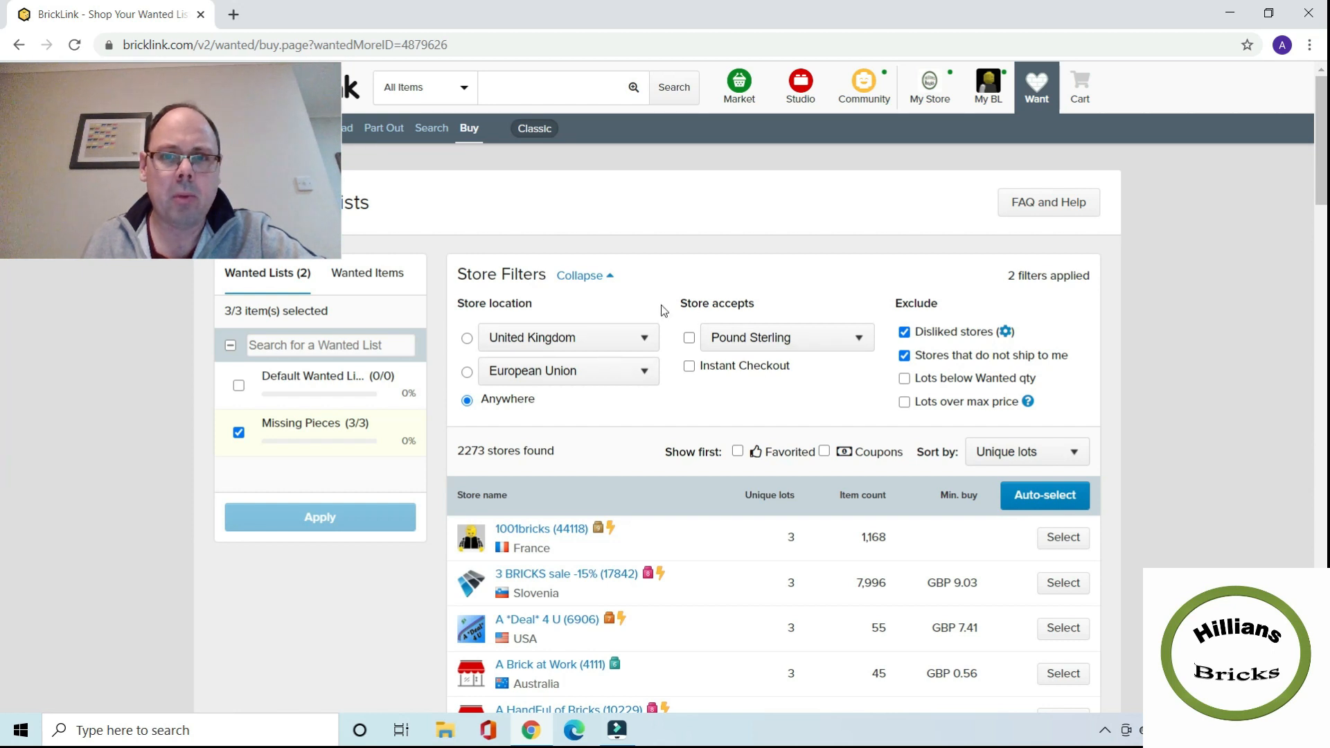
pyautogui.click(1041, 504)
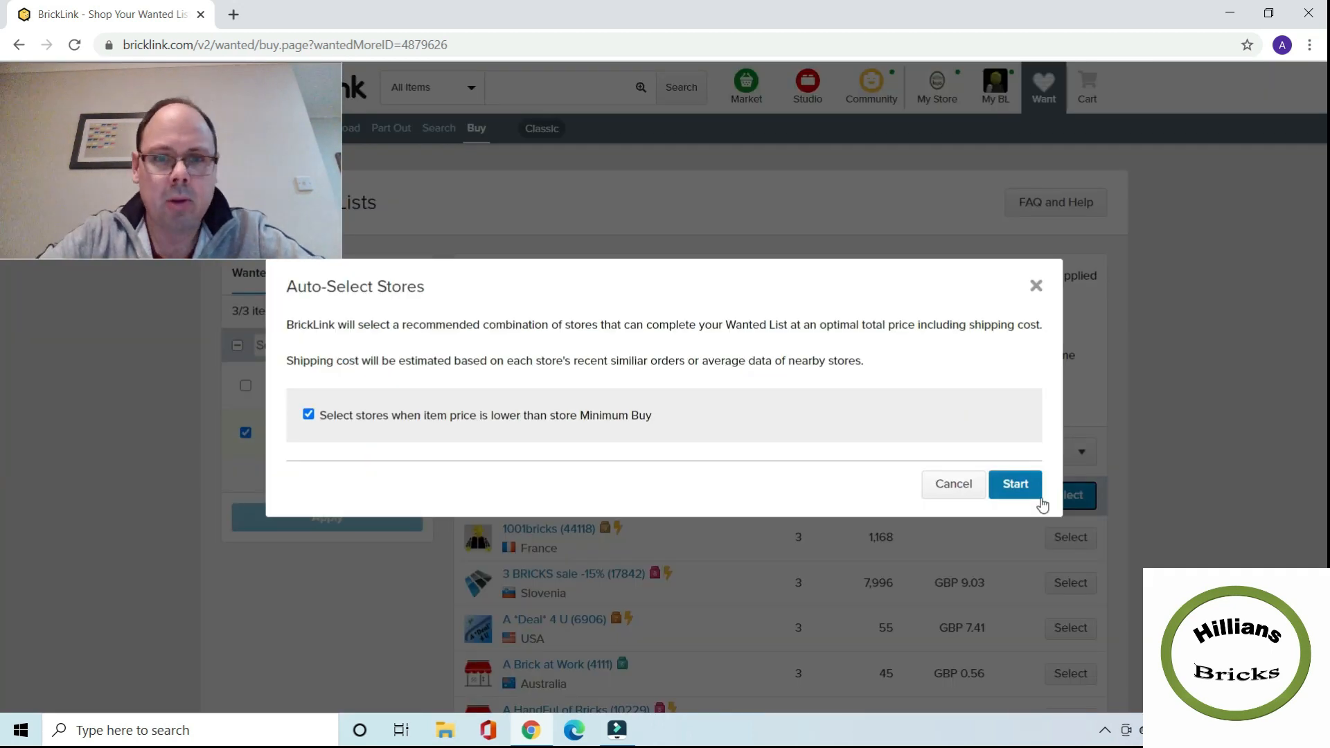
pyautogui.click(1008, 487)
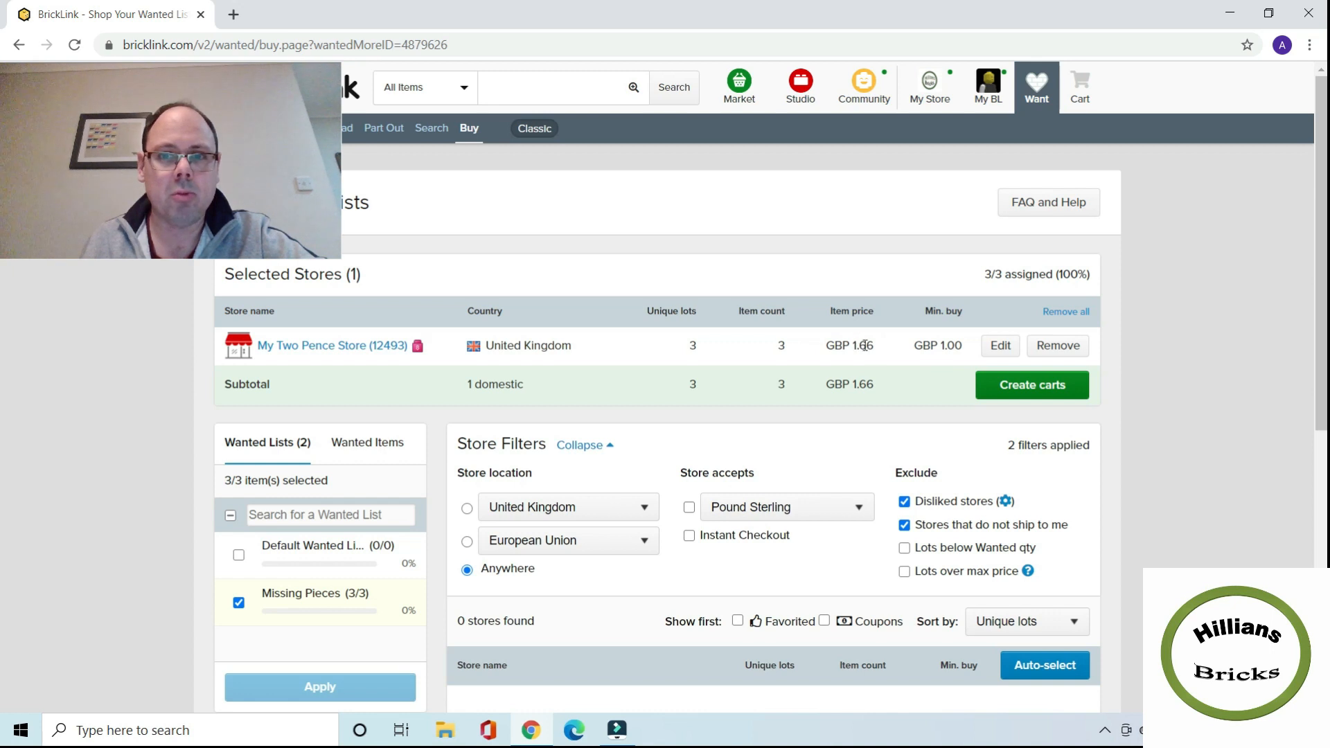
# Step: Create the cart for My Two Pence Store, open it for checkout and review its items and order summary
pyautogui.click(1015, 393)
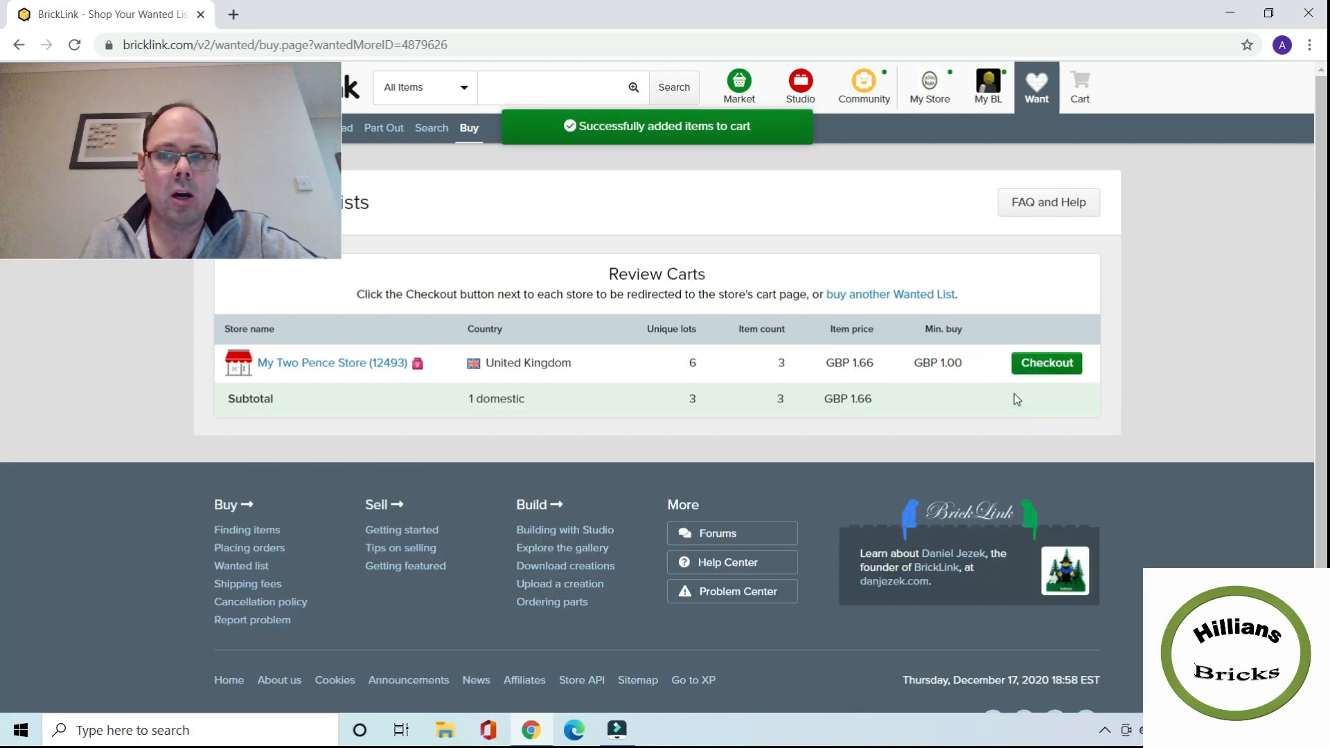
pyautogui.click(1047, 367)
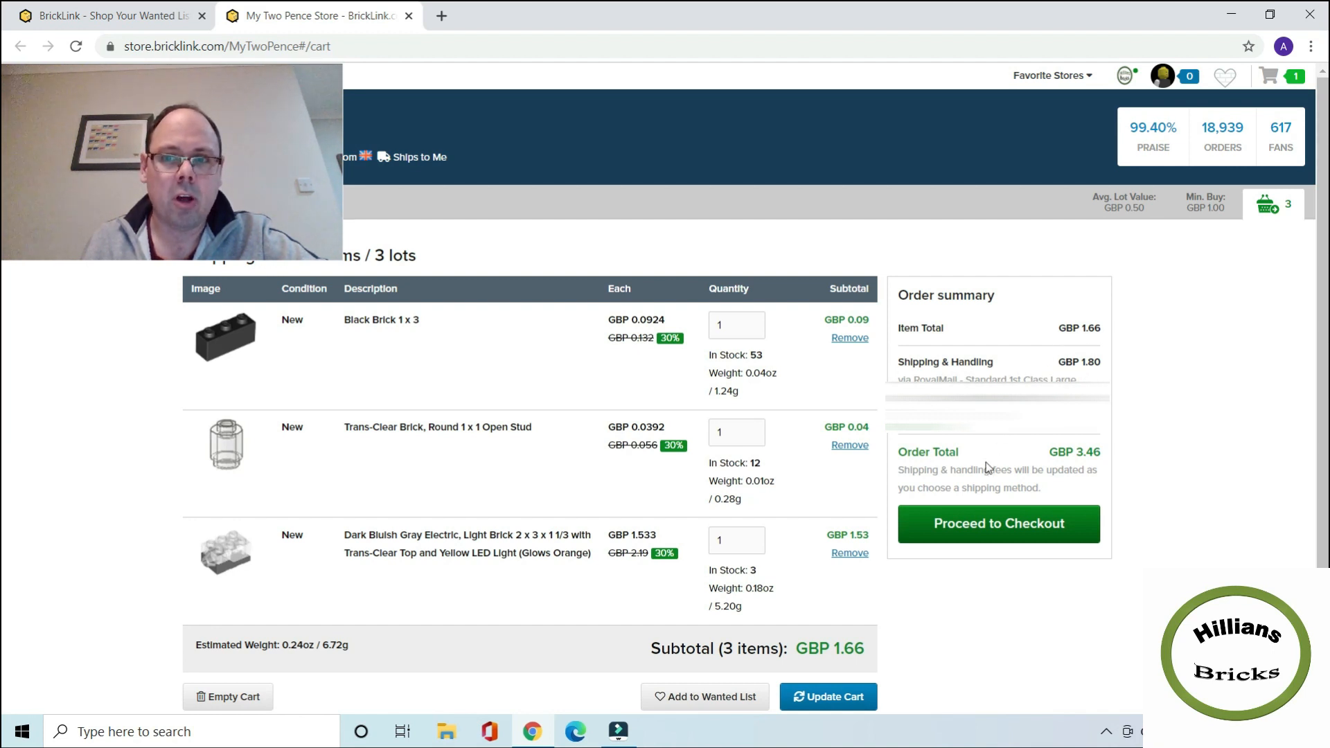
pyautogui.scroll(-1, 1000, 435)
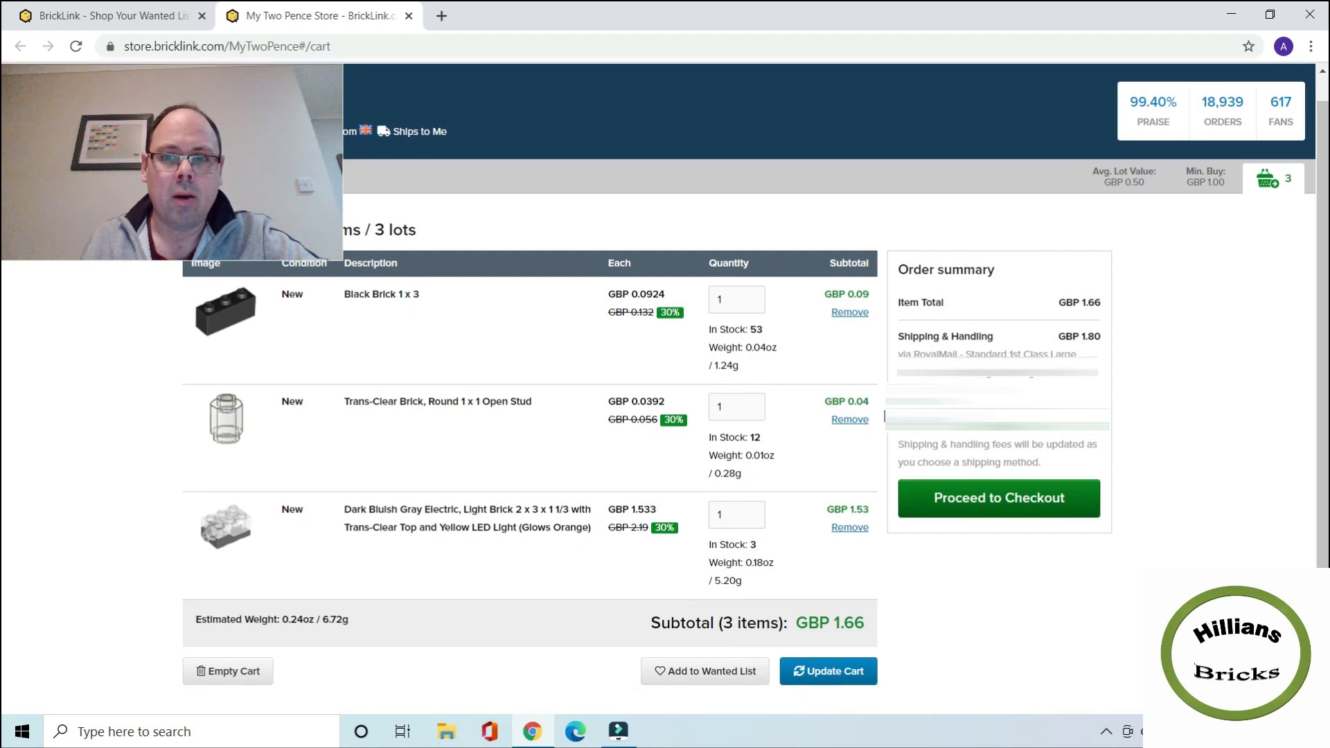
pyautogui.scroll(1, 885, 417)
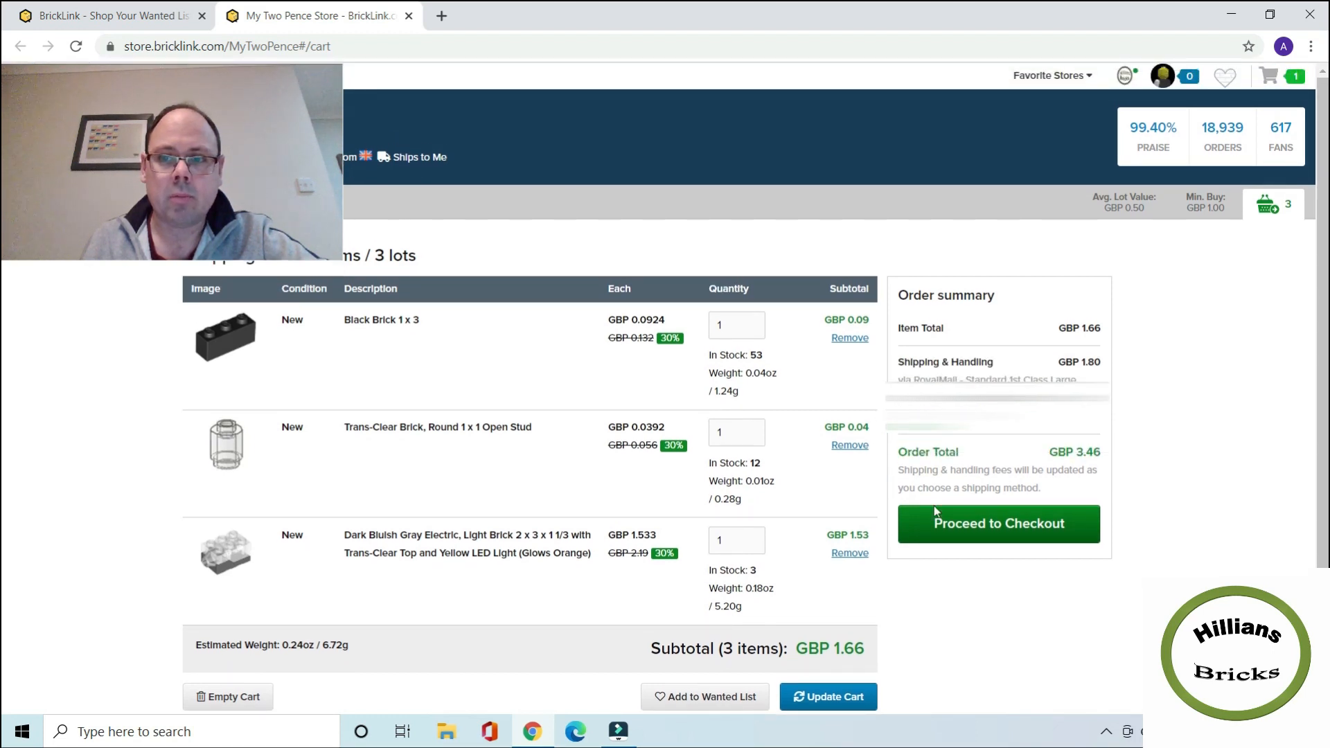
pyautogui.scroll(-1, 135, 330)
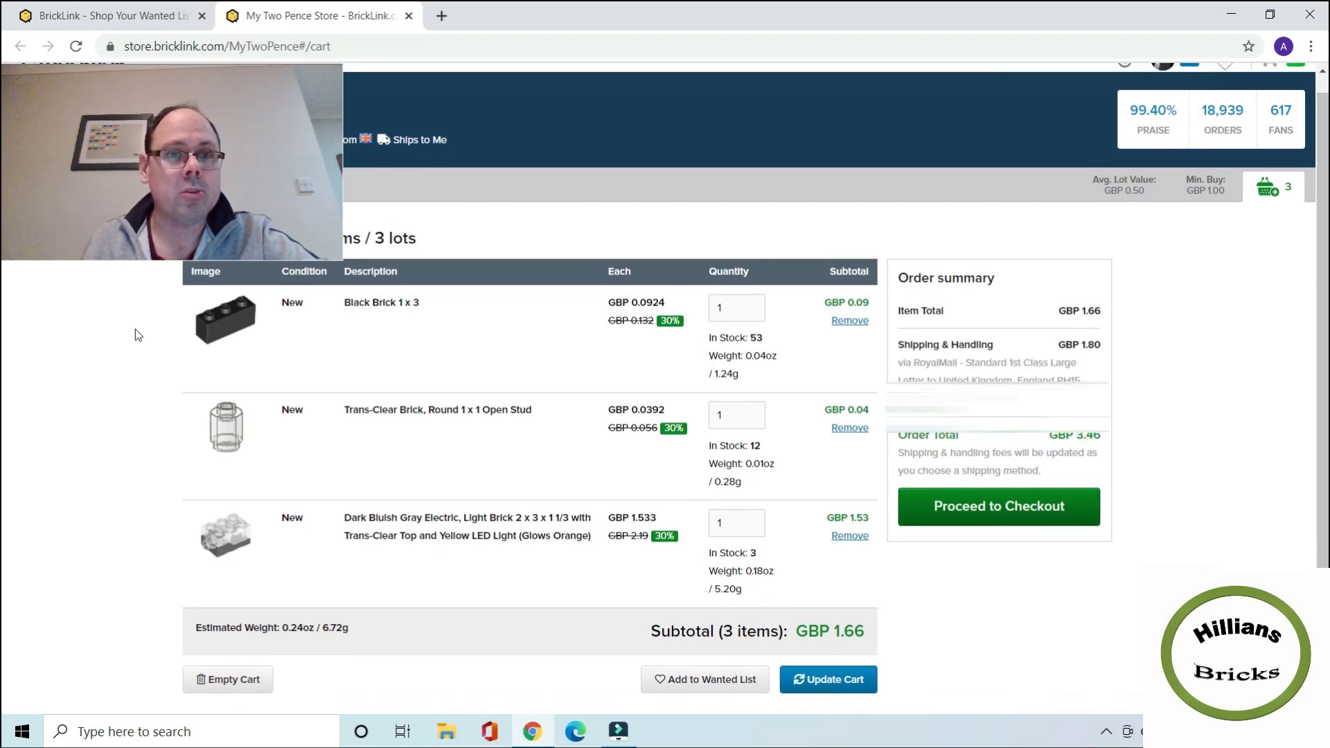
pyautogui.scroll(1, 135, 324)
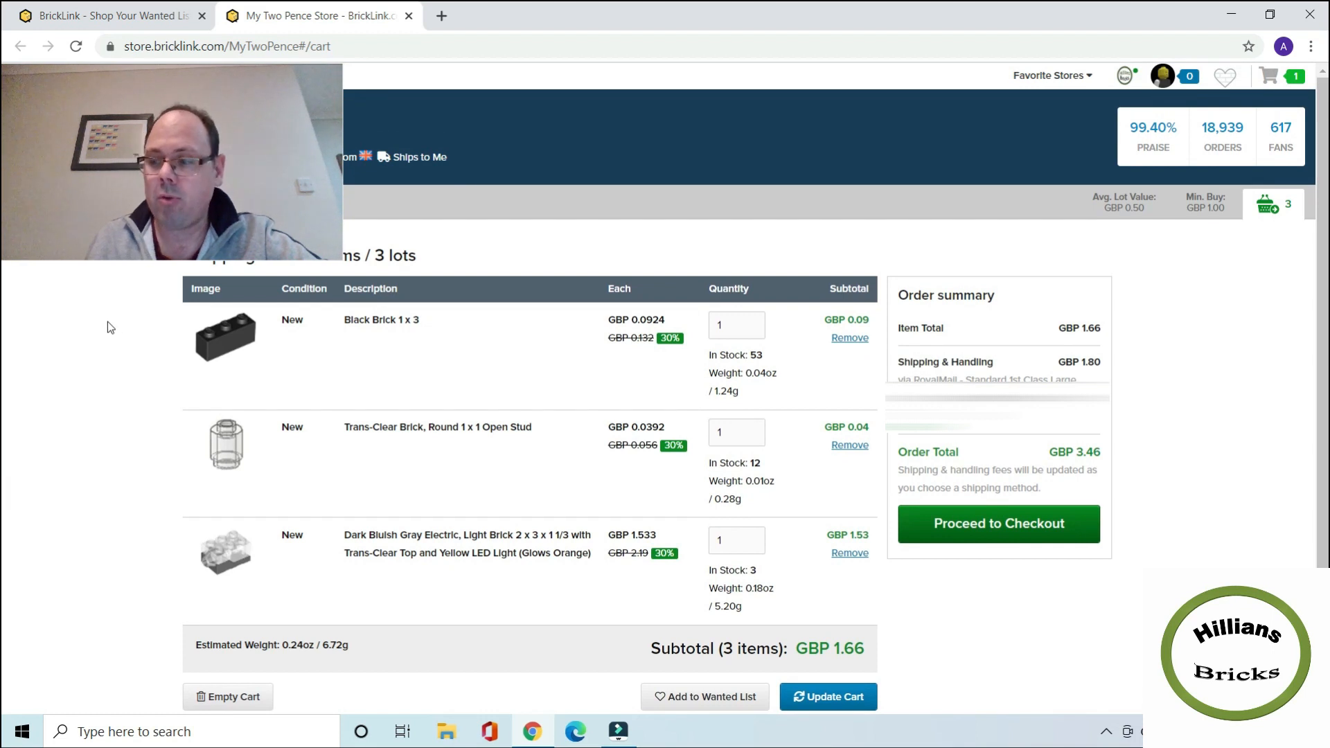
# Step: Leave the store's cart and return to the BrickLink home page
pyautogui.rightClick(82, 372)
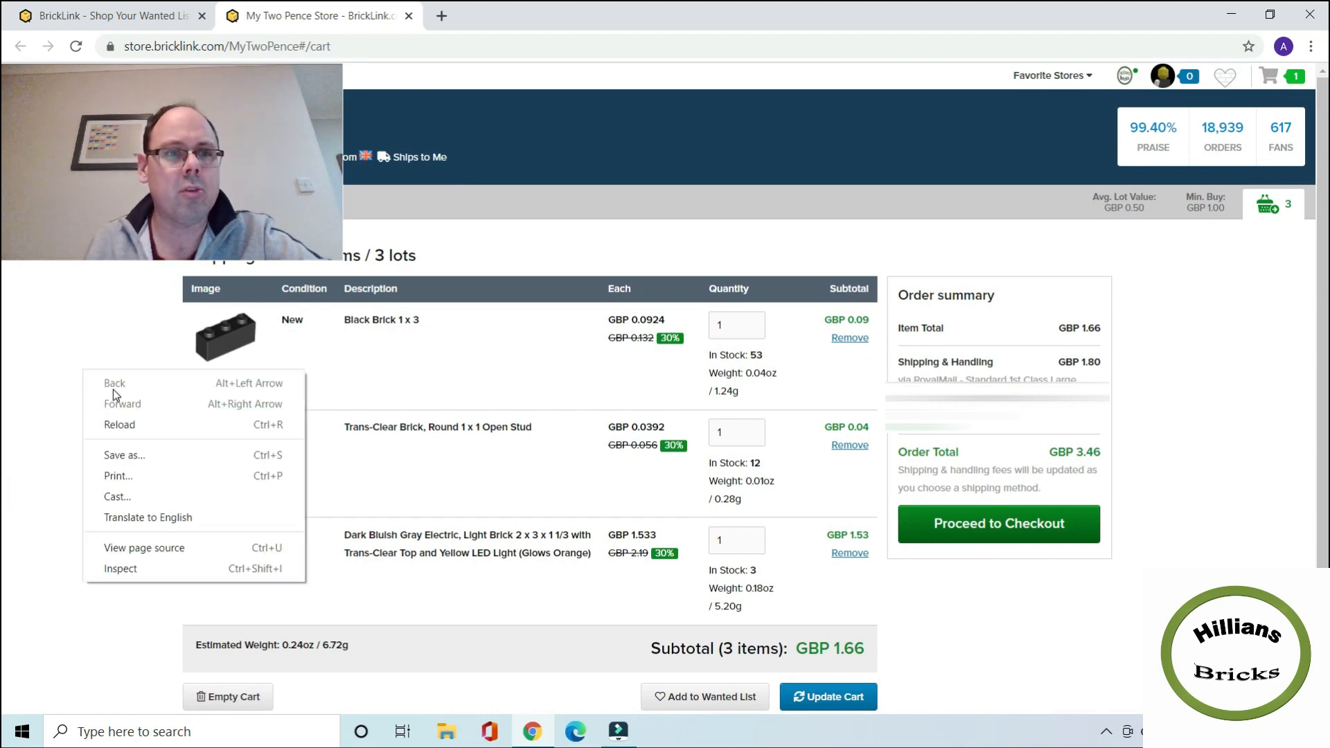
pyautogui.moveTo(149, 72); pyautogui.dragTo(125, 126)
pyautogui.click(71, 81)
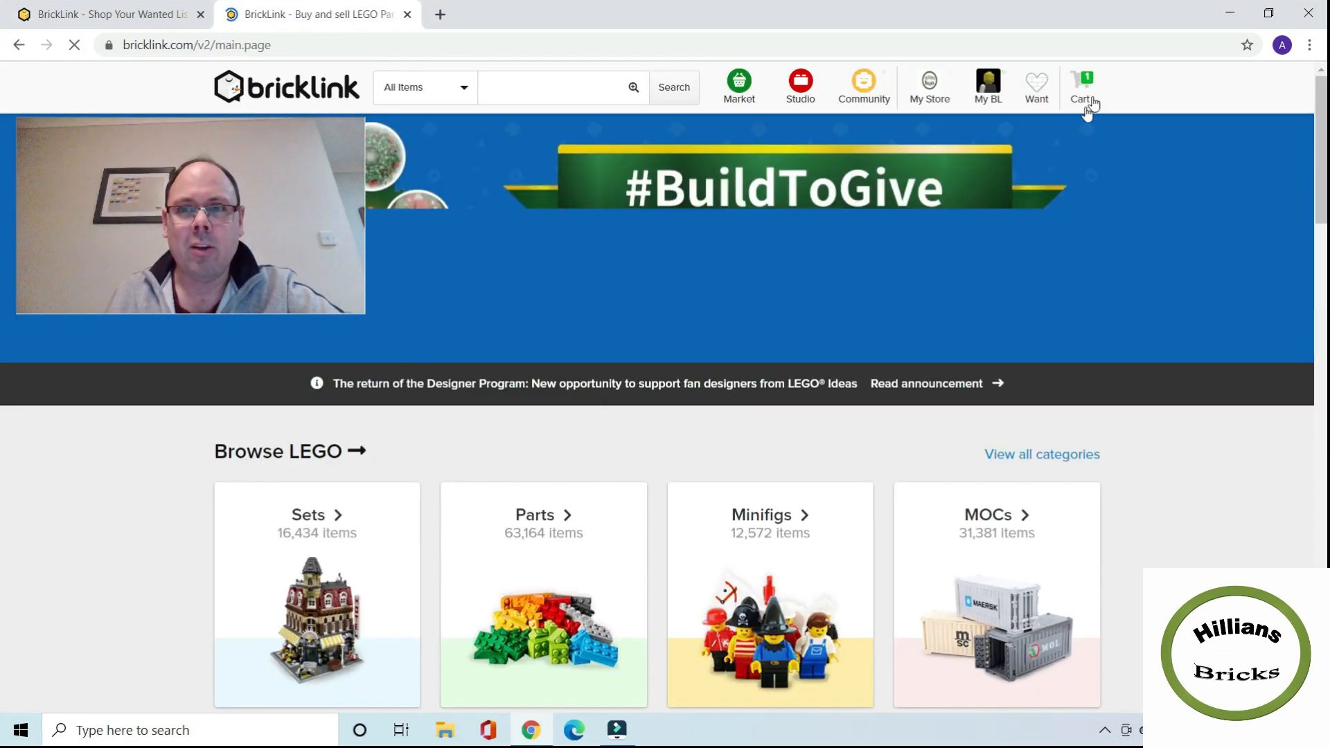
# Step: Search all items for 31045 and open the page of the Ocean Explorer set
pyautogui.moveTo(992, 88)
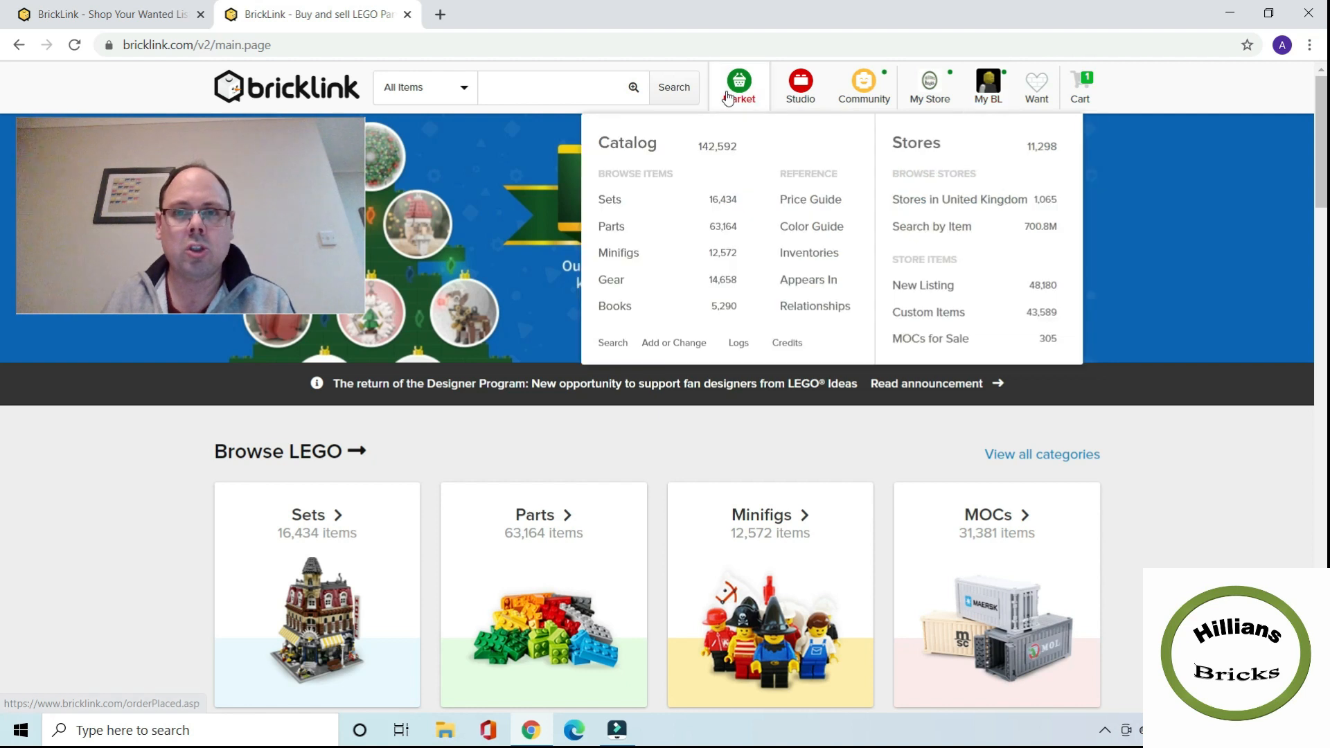
pyautogui.click(578, 82)
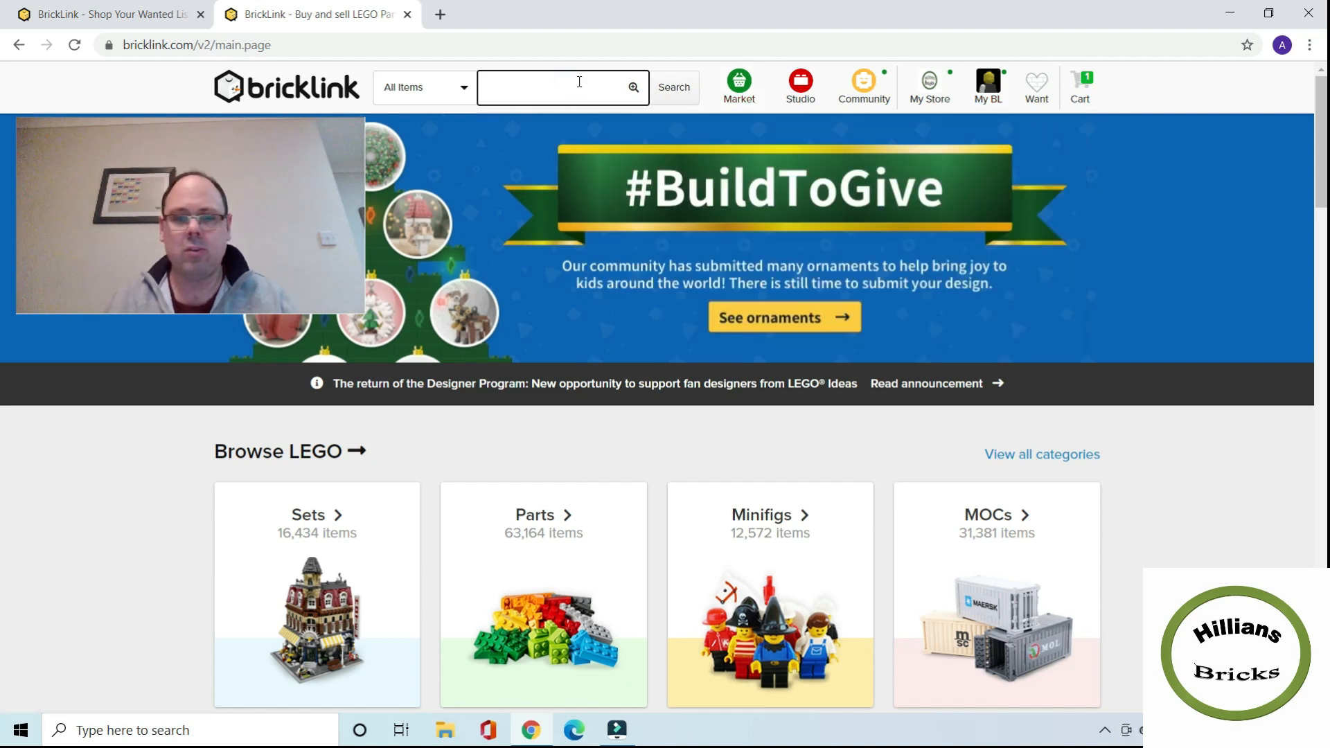
pyautogui.write('31045')
pyautogui.press('Return')
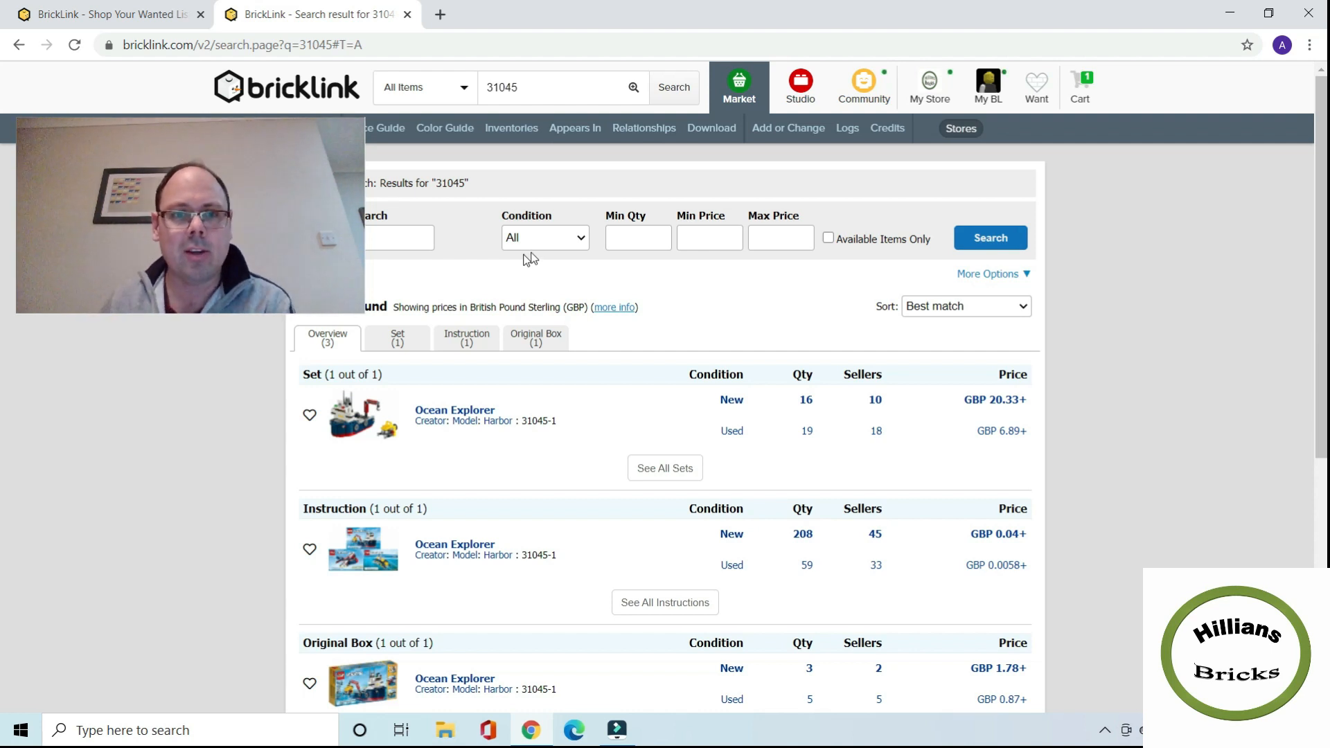
pyautogui.click(454, 411)
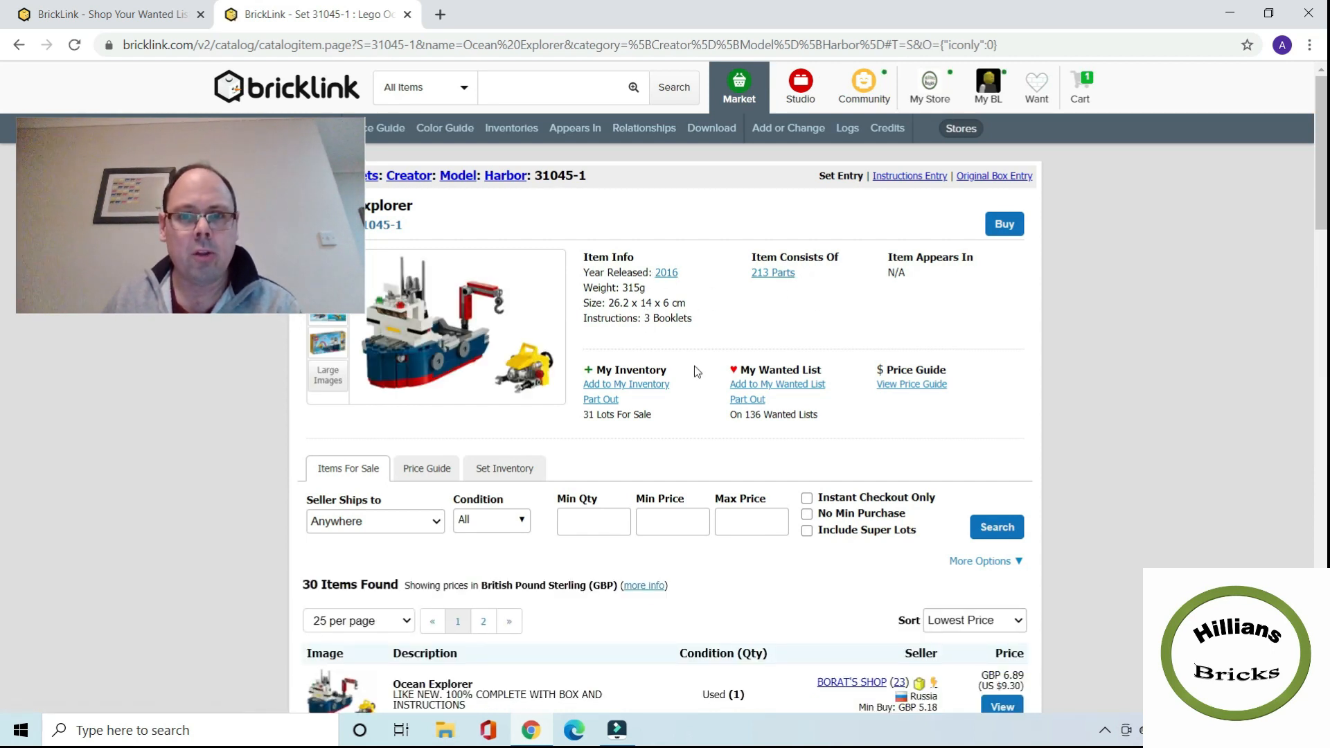
# Step: Part out set 31045-1 with its 213 parts into a new wanted list named 31045 and submit it for editing
pyautogui.click(749, 402)
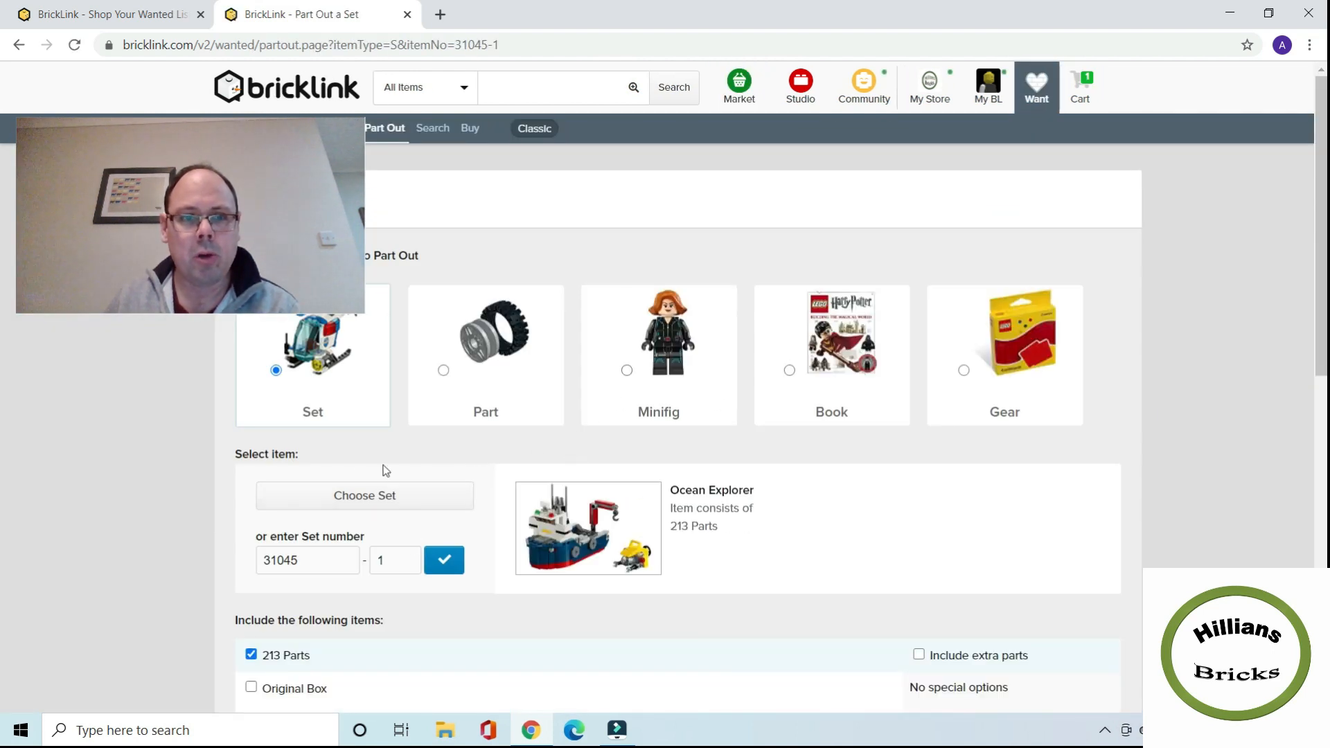
pyautogui.moveTo(297, 241); pyautogui.dragTo(283, 148)
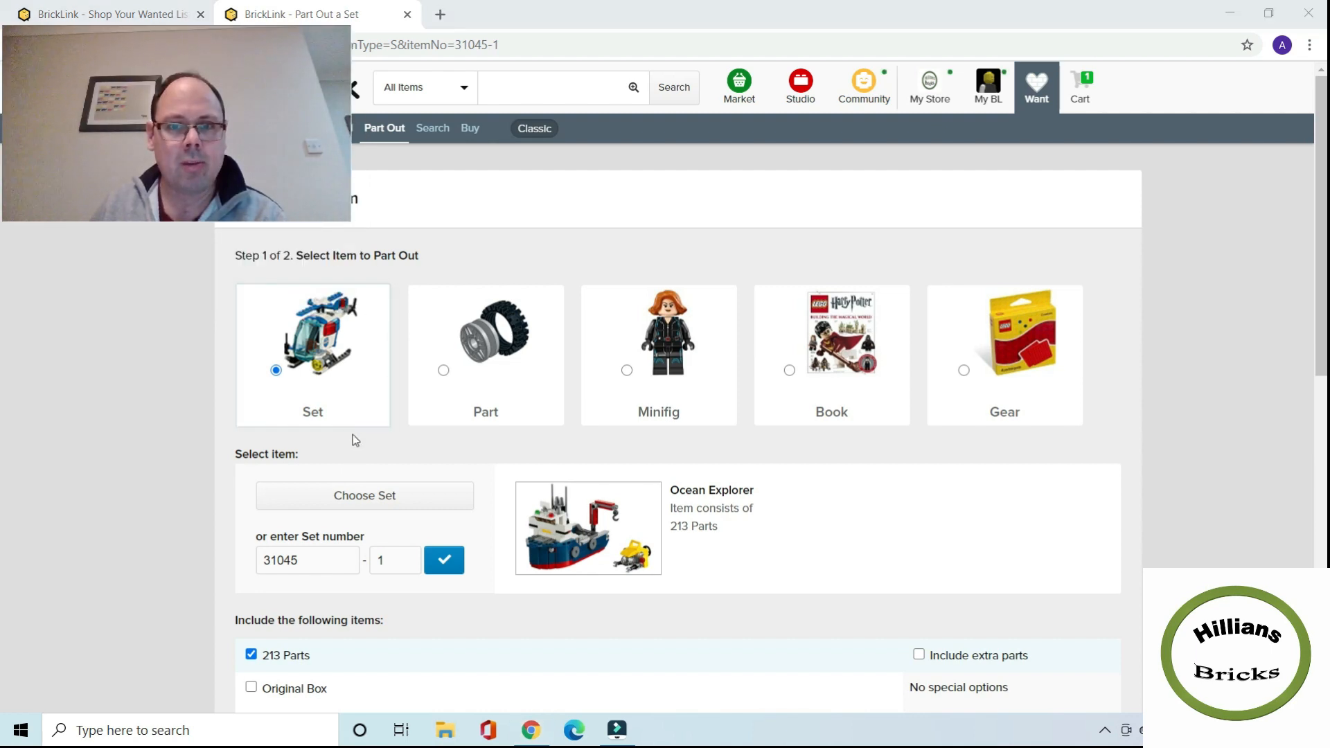
pyautogui.scroll(-3, 351, 438)
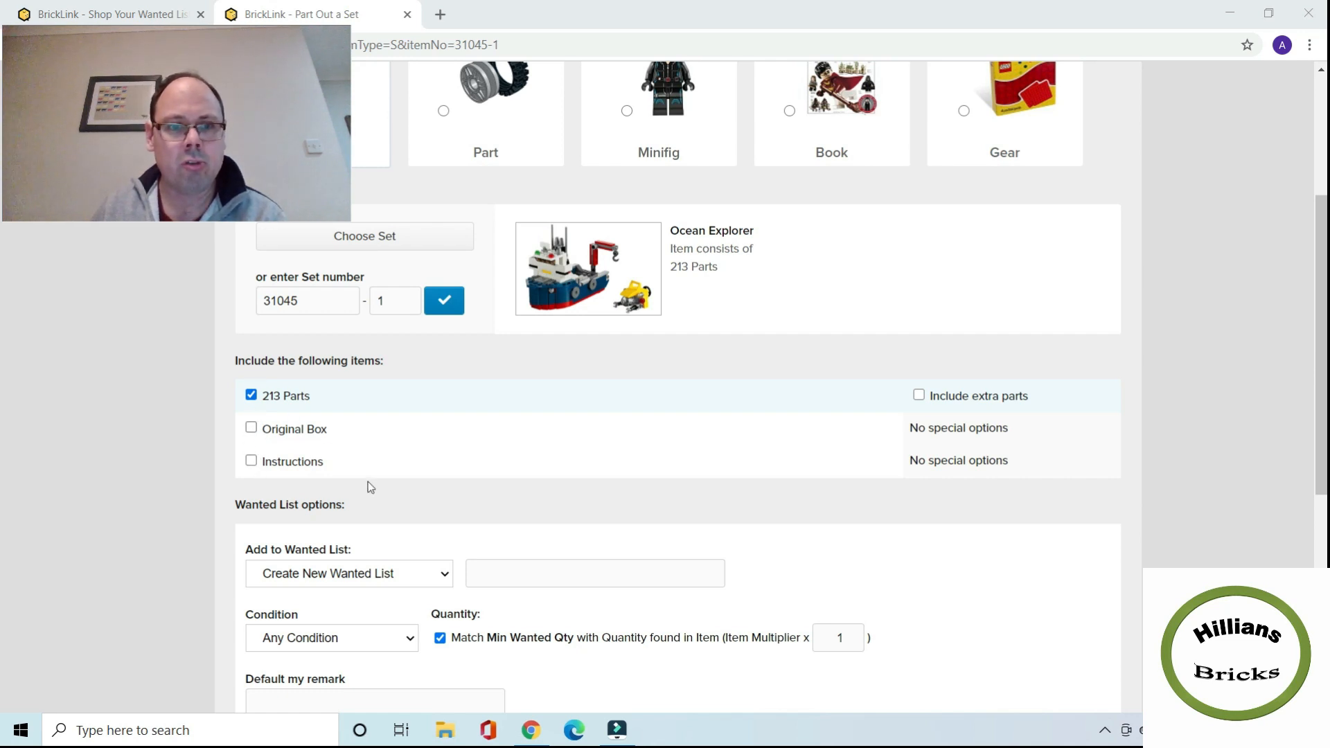
pyautogui.scroll(-2, 384, 435)
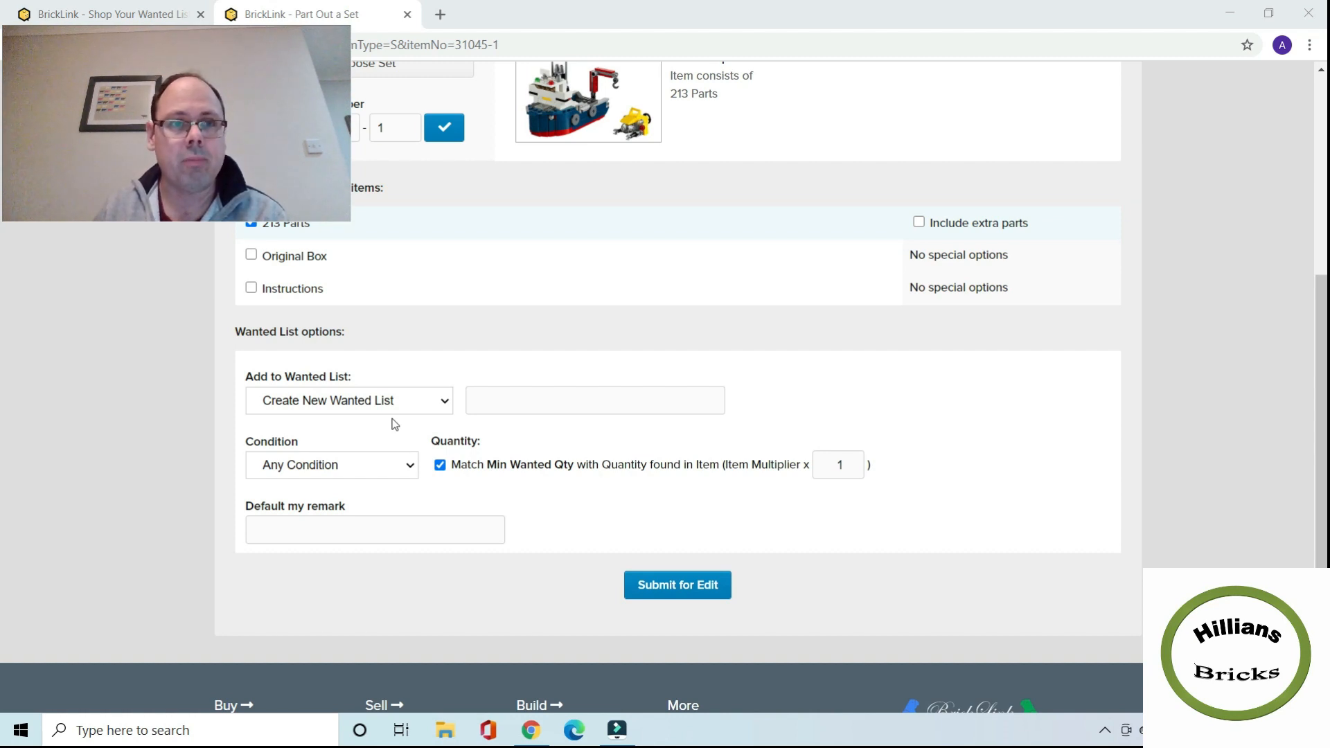
pyautogui.click(490, 399)
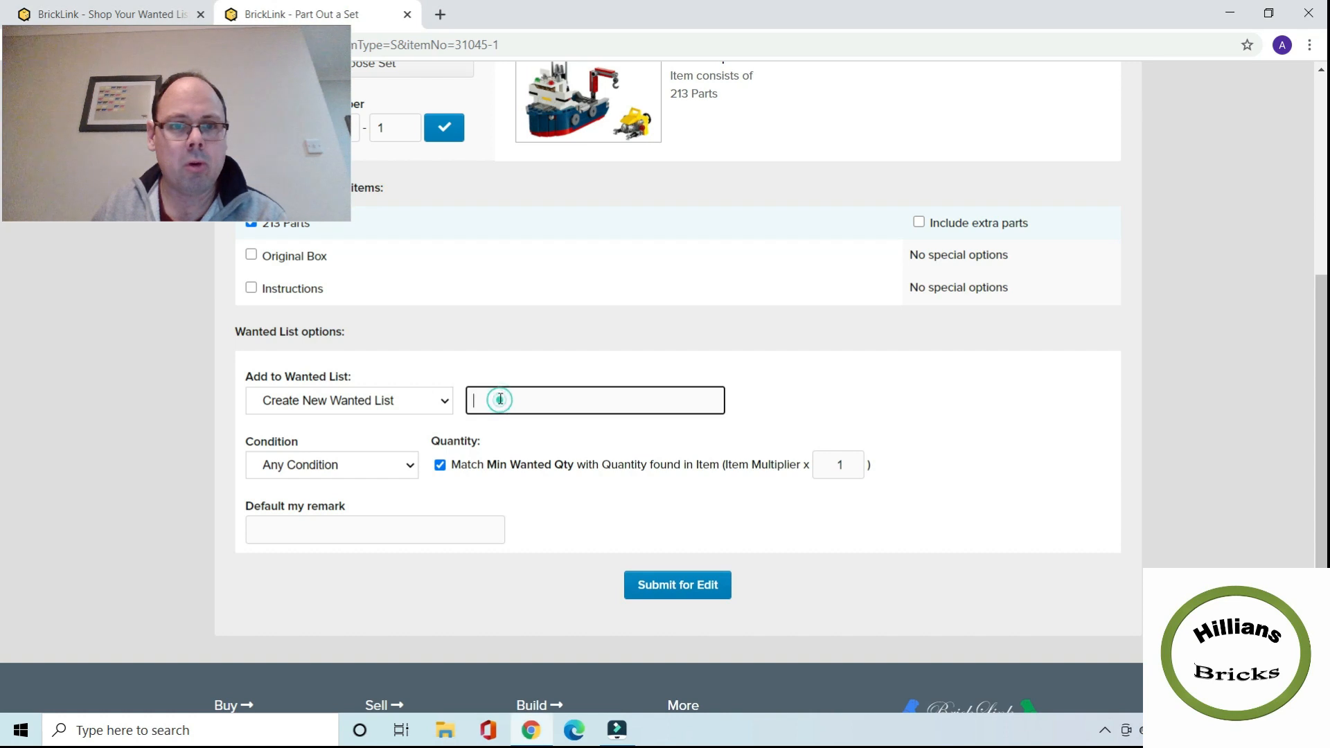
pyautogui.write('31')
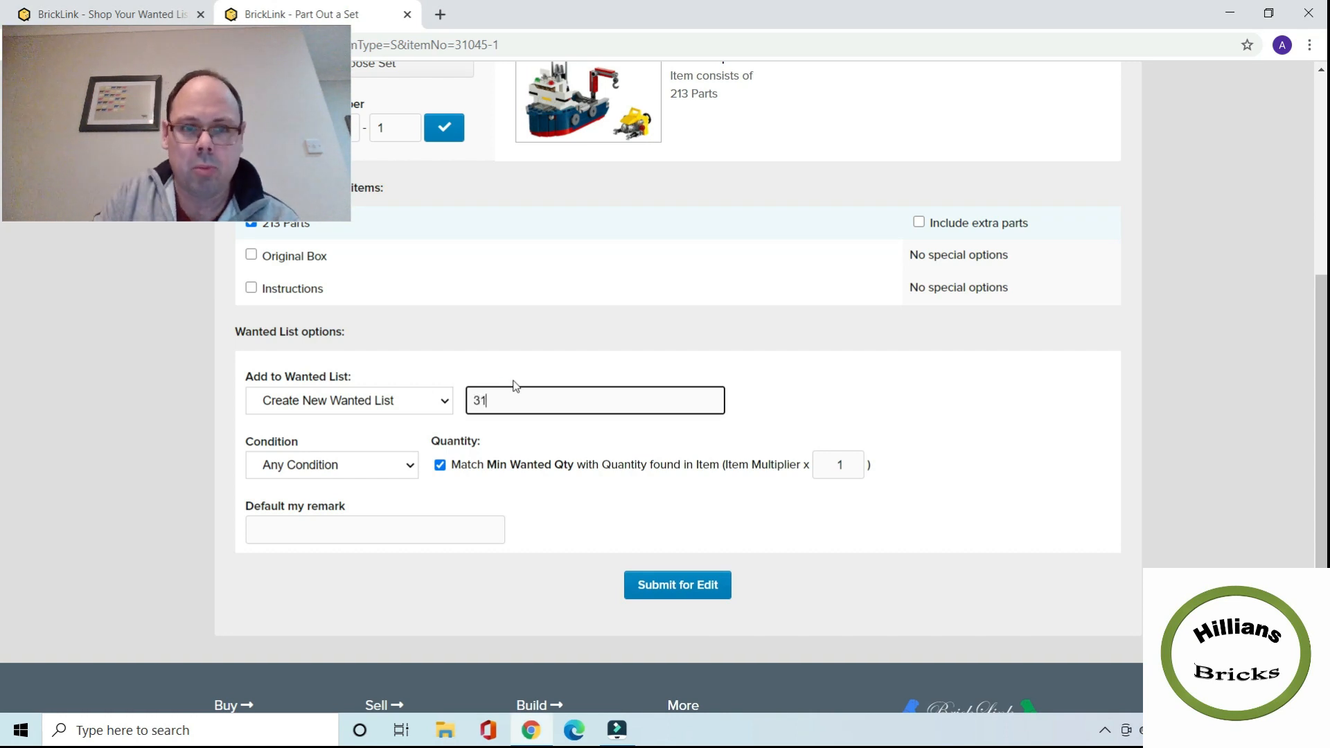
pyautogui.write('045')
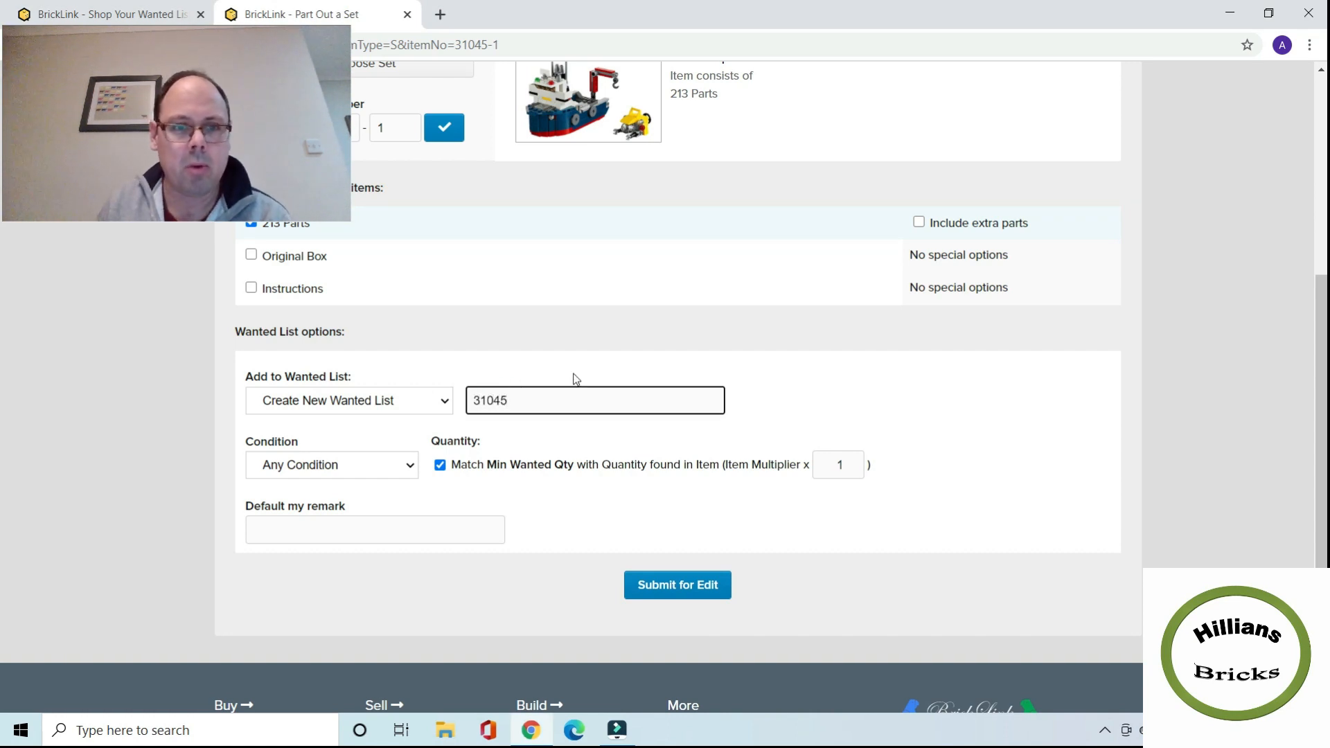
pyautogui.click(677, 595)
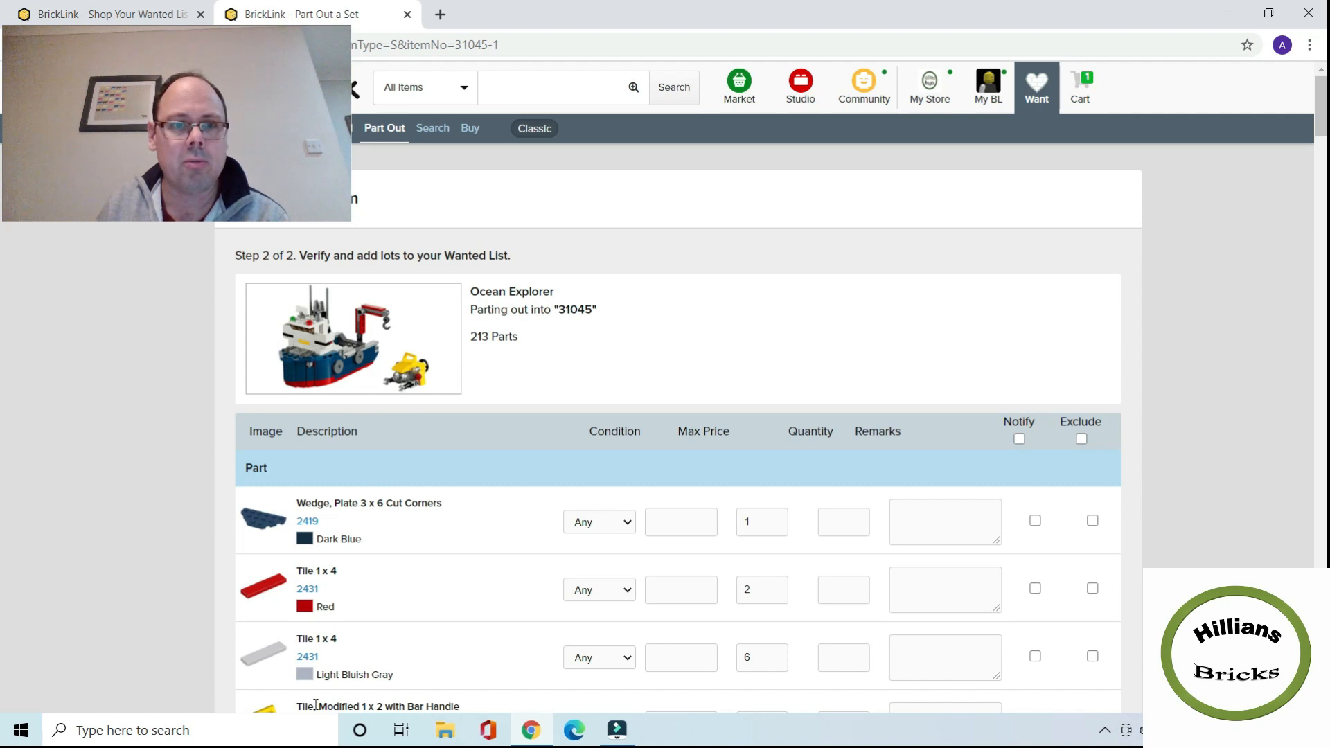
# Step: Review the parted-out lots of Ocean Explorer, add them all to the 31045 wanted list and open that list
pyautogui.scroll(-3, 333, 592)
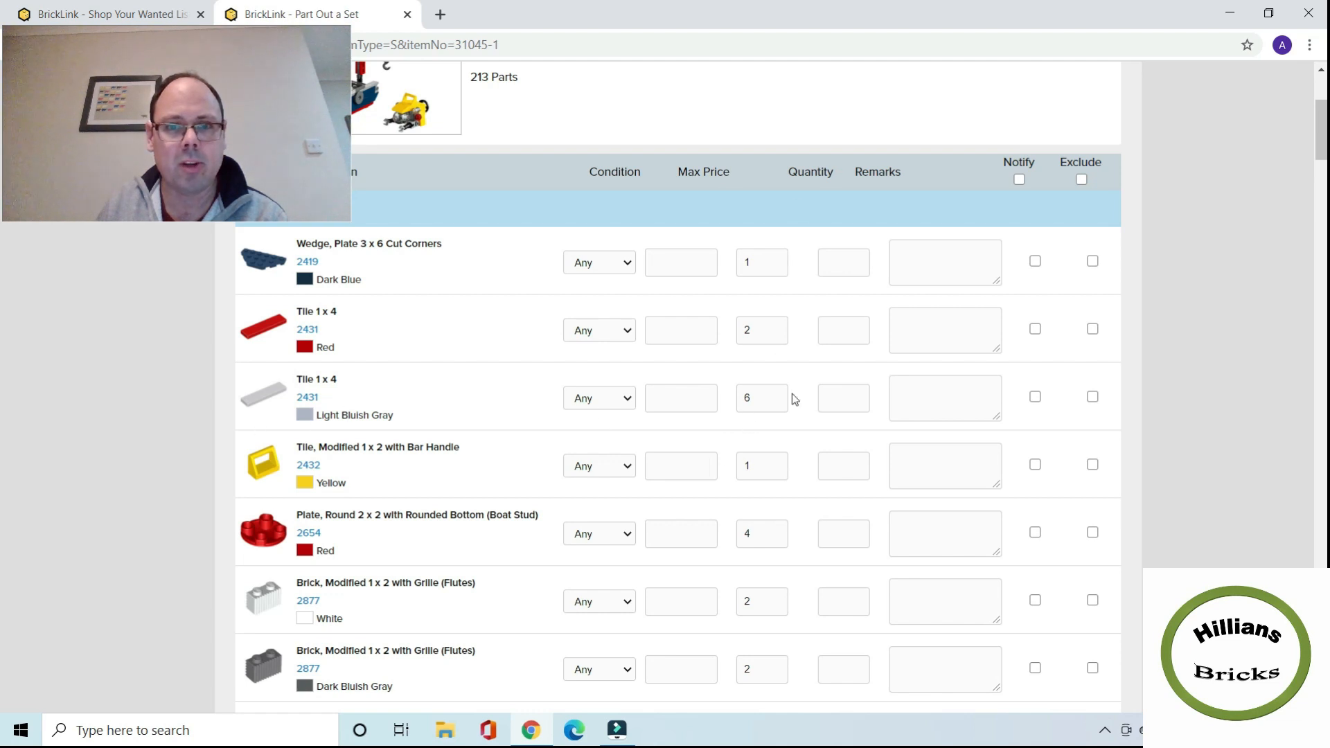
pyautogui.scroll(-15, 762, 423)
pyautogui.scroll(-20, 760, 424)
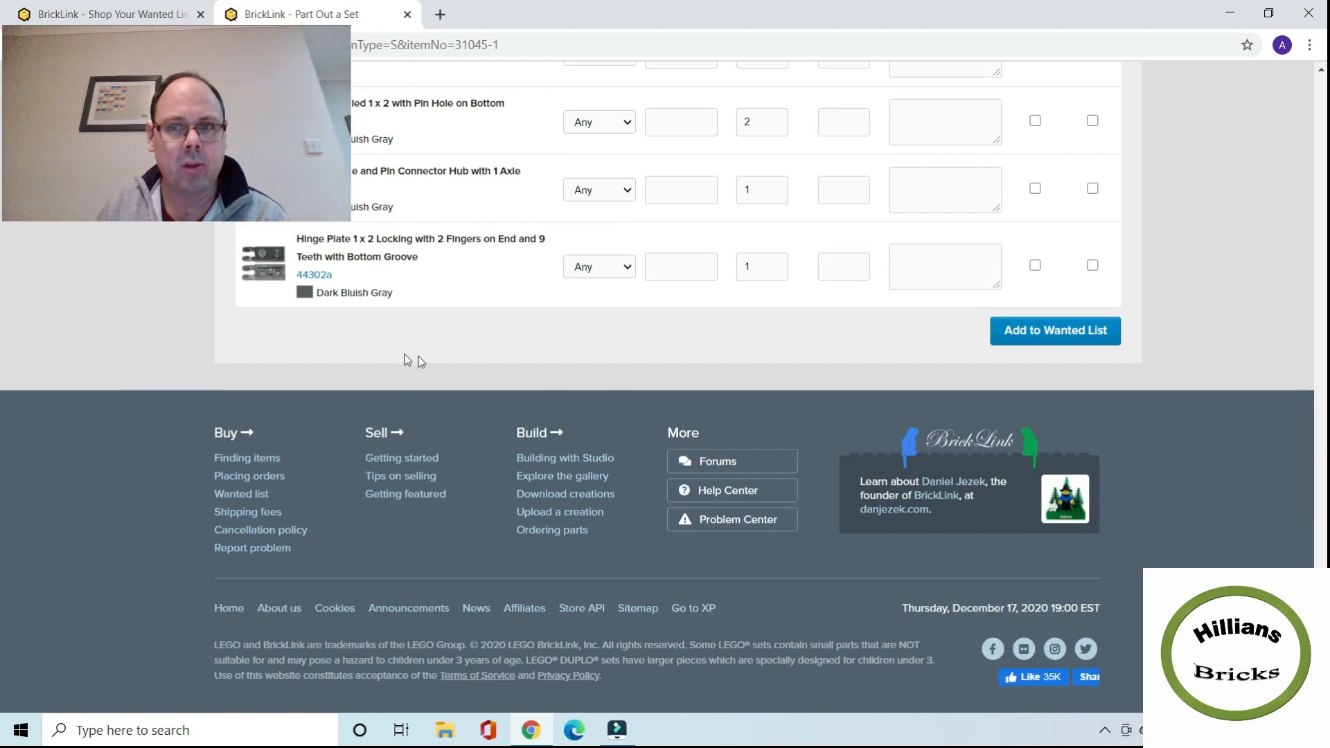
pyautogui.click(1089, 332)
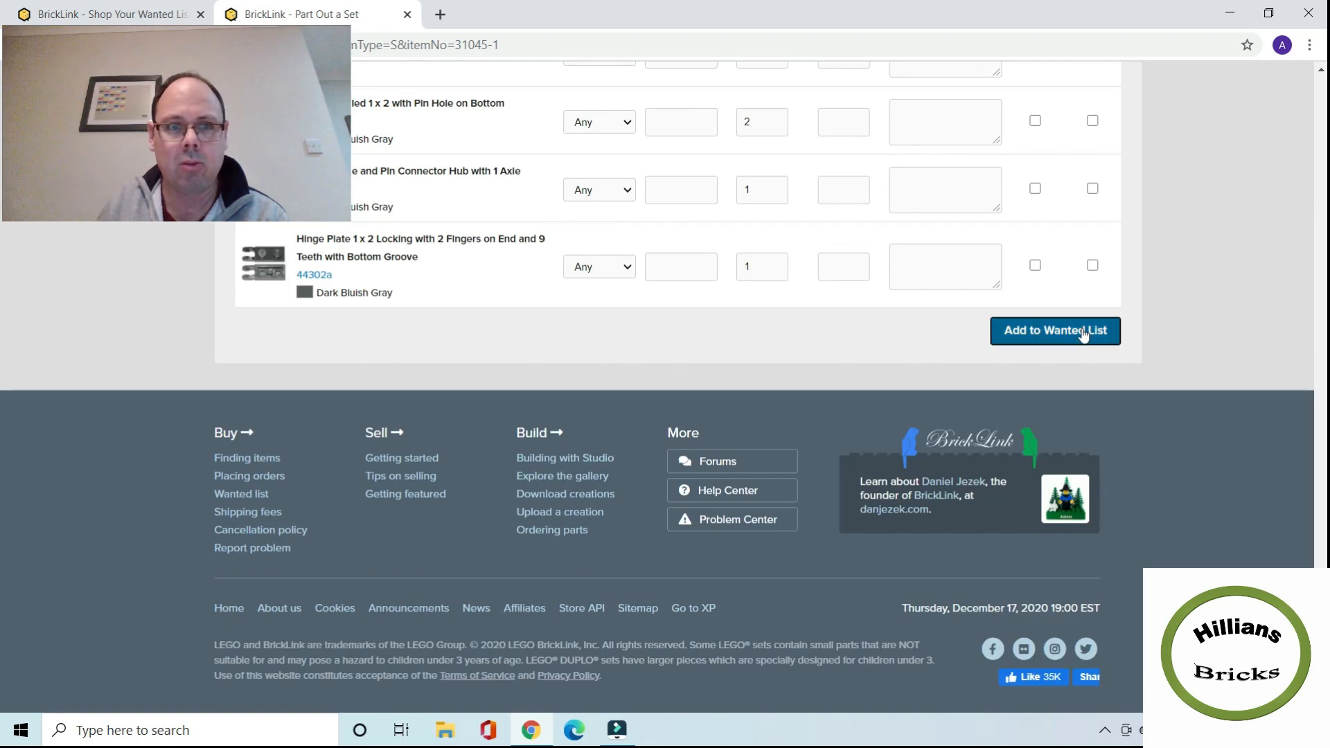
pyautogui.click(752, 354)
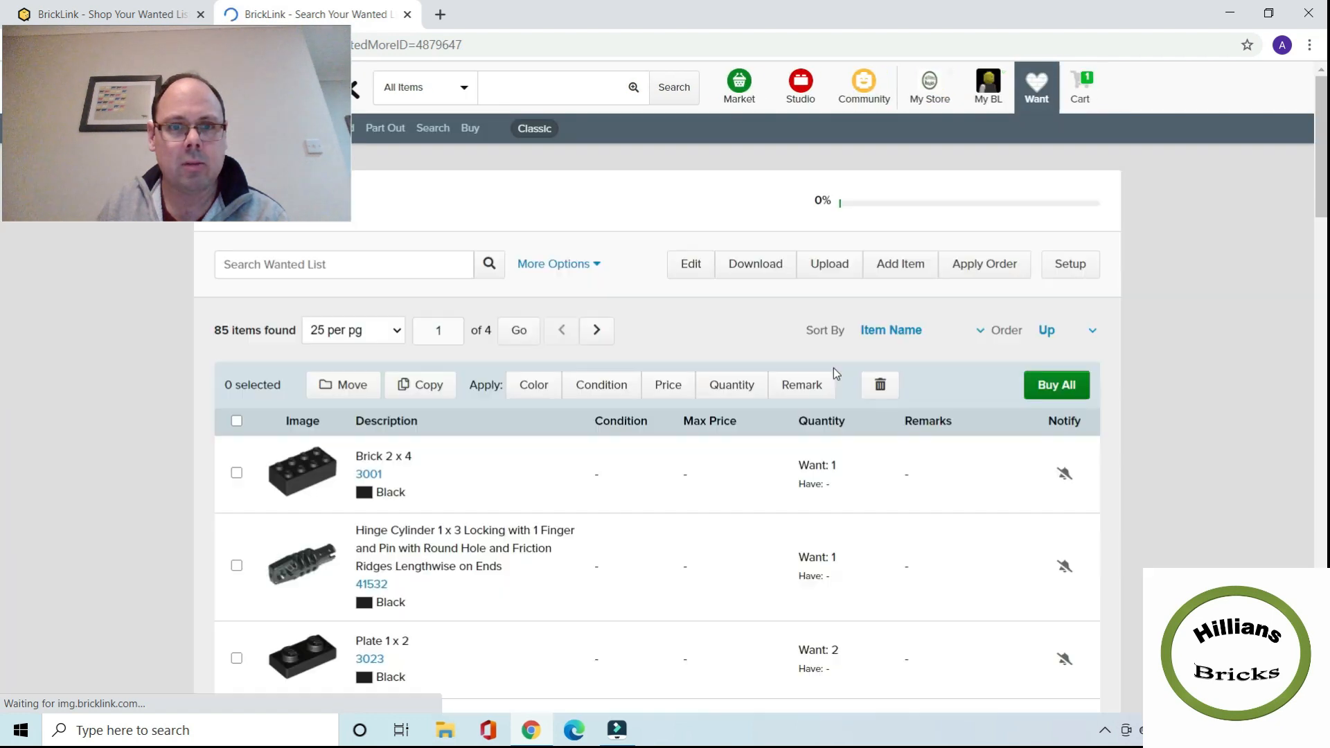
# Step: Buy all items in the 31045 wanted list and auto-select the stores that supply them
pyautogui.scroll(-1, 331, 417)
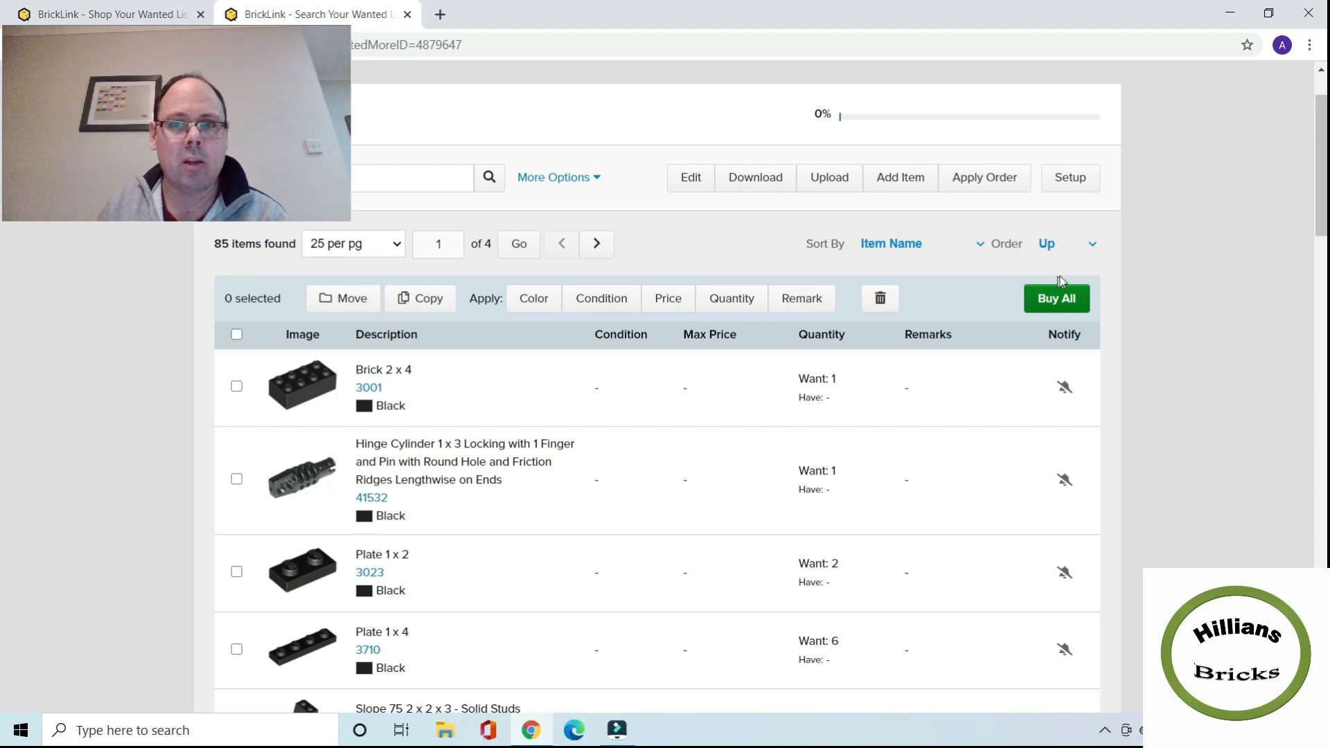
pyautogui.click(1074, 305)
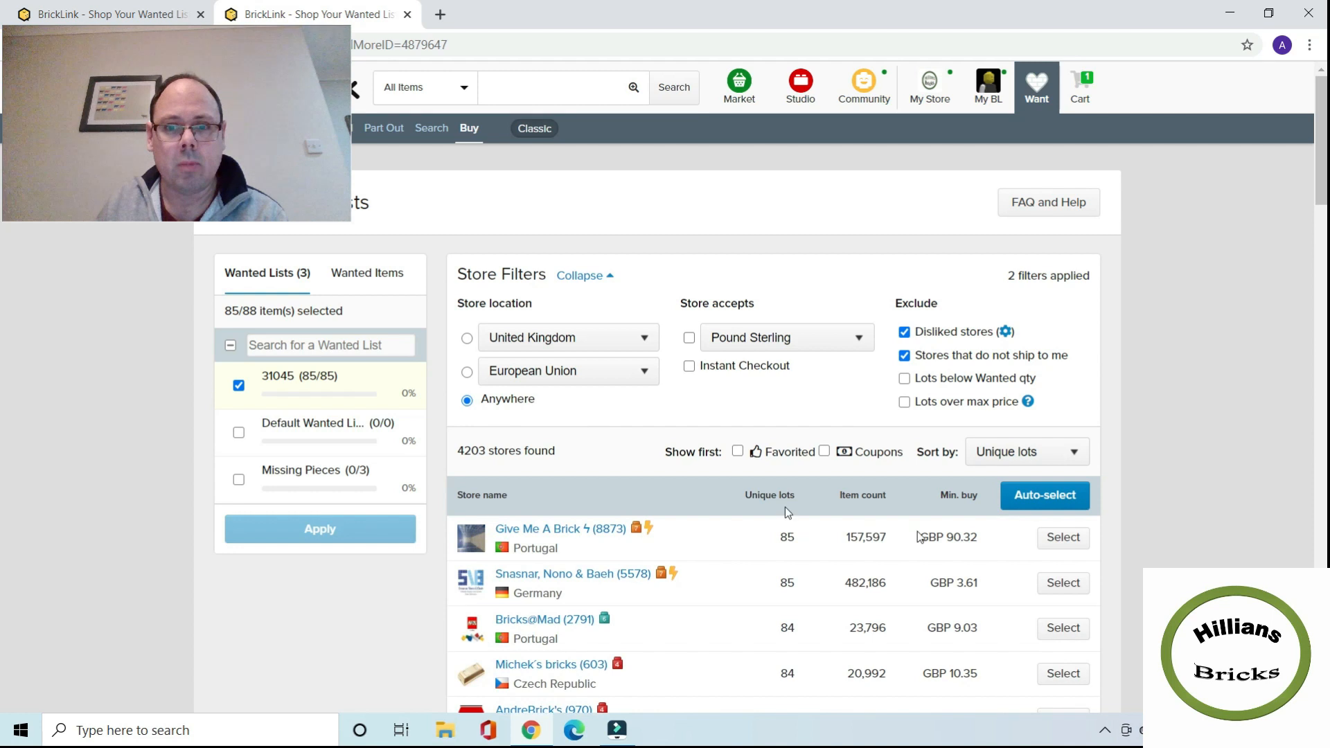
pyautogui.click(1046, 505)
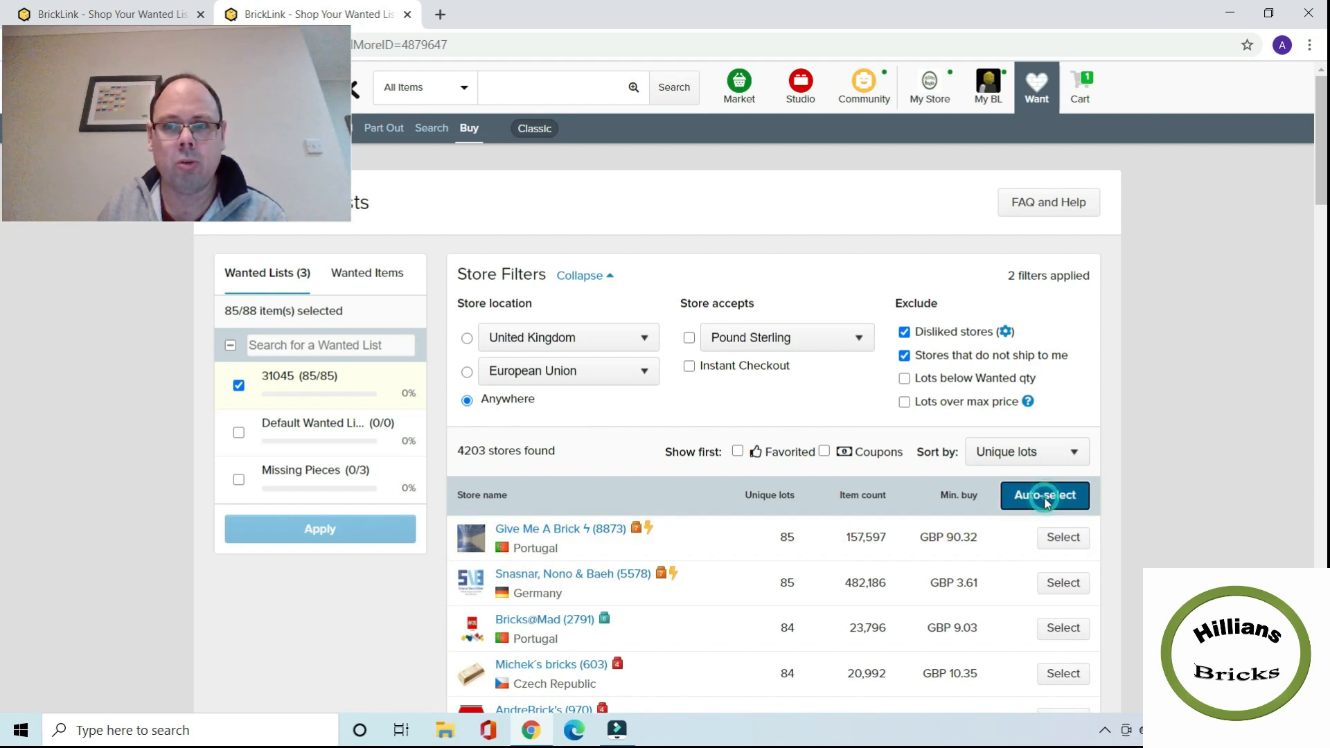
pyautogui.click(1013, 484)
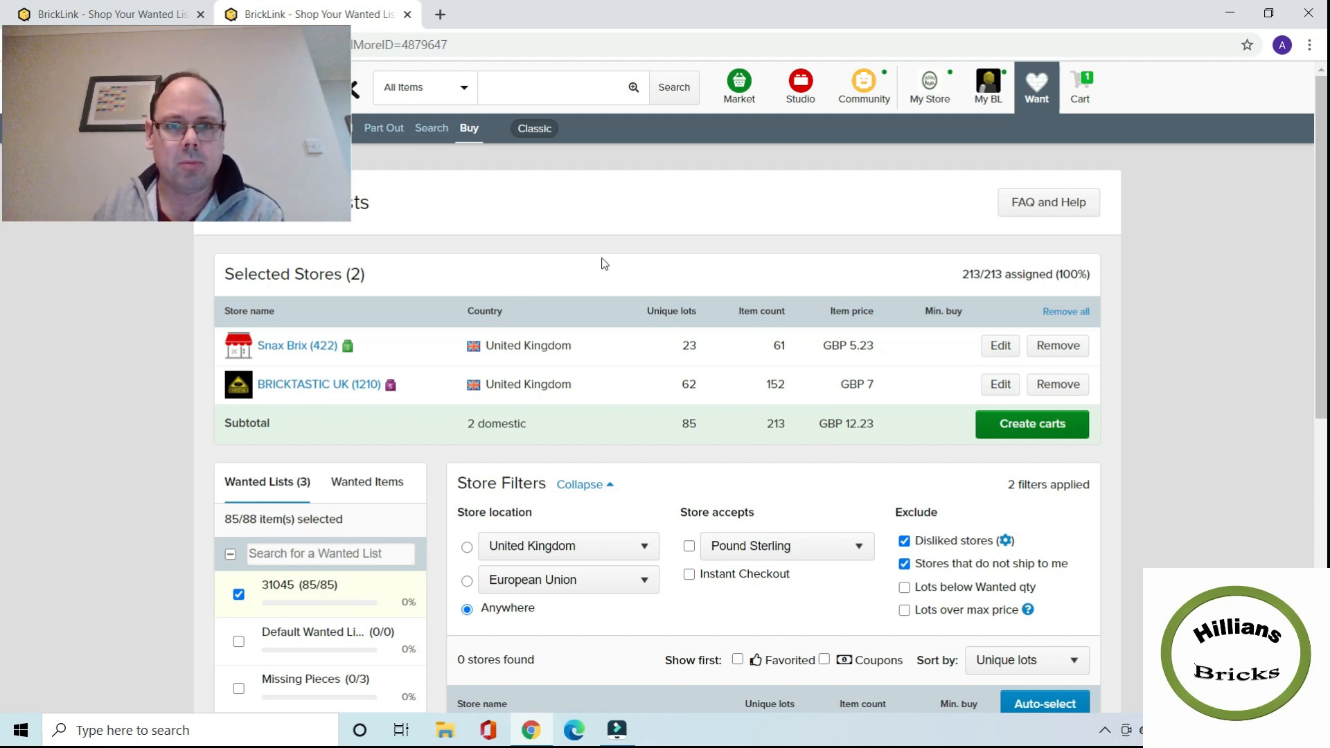
# Step: Search all items for 31045 and open the Ocean Explorer set page from the set results
pyautogui.click(517, 99)
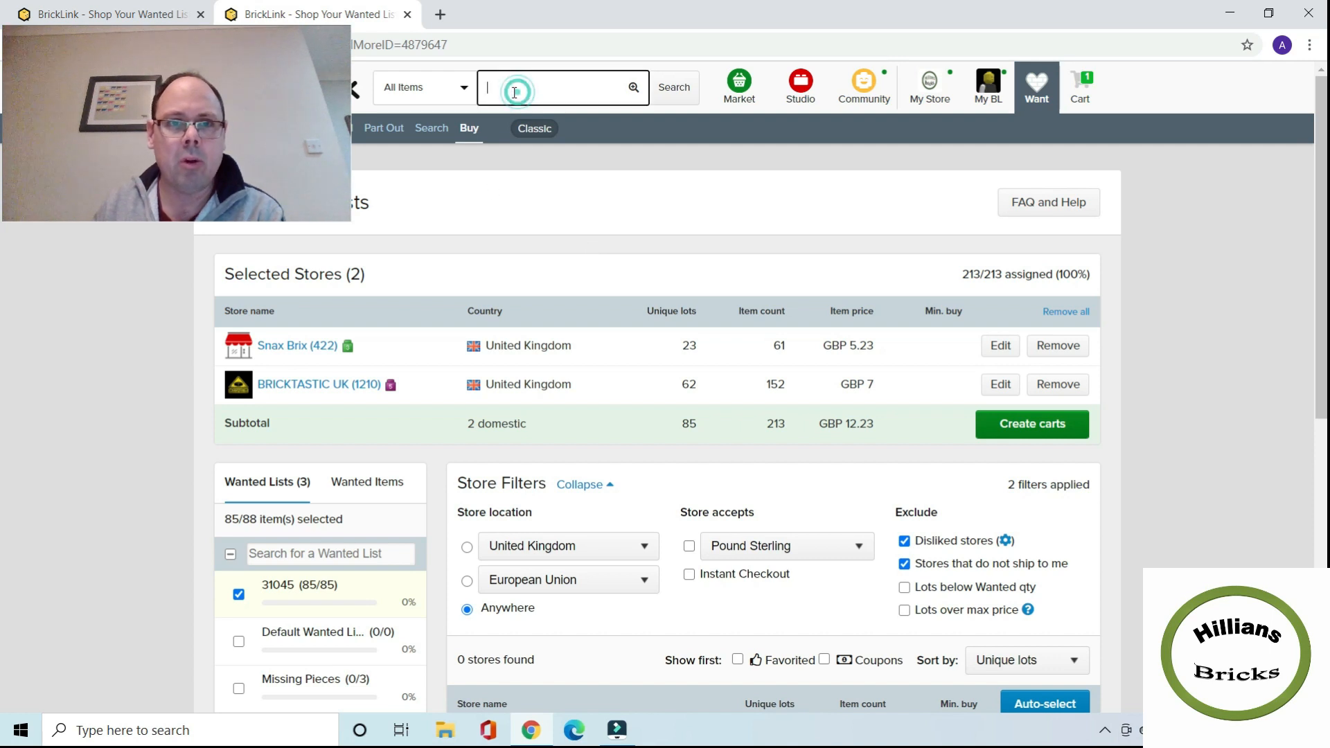
pyautogui.write('310')
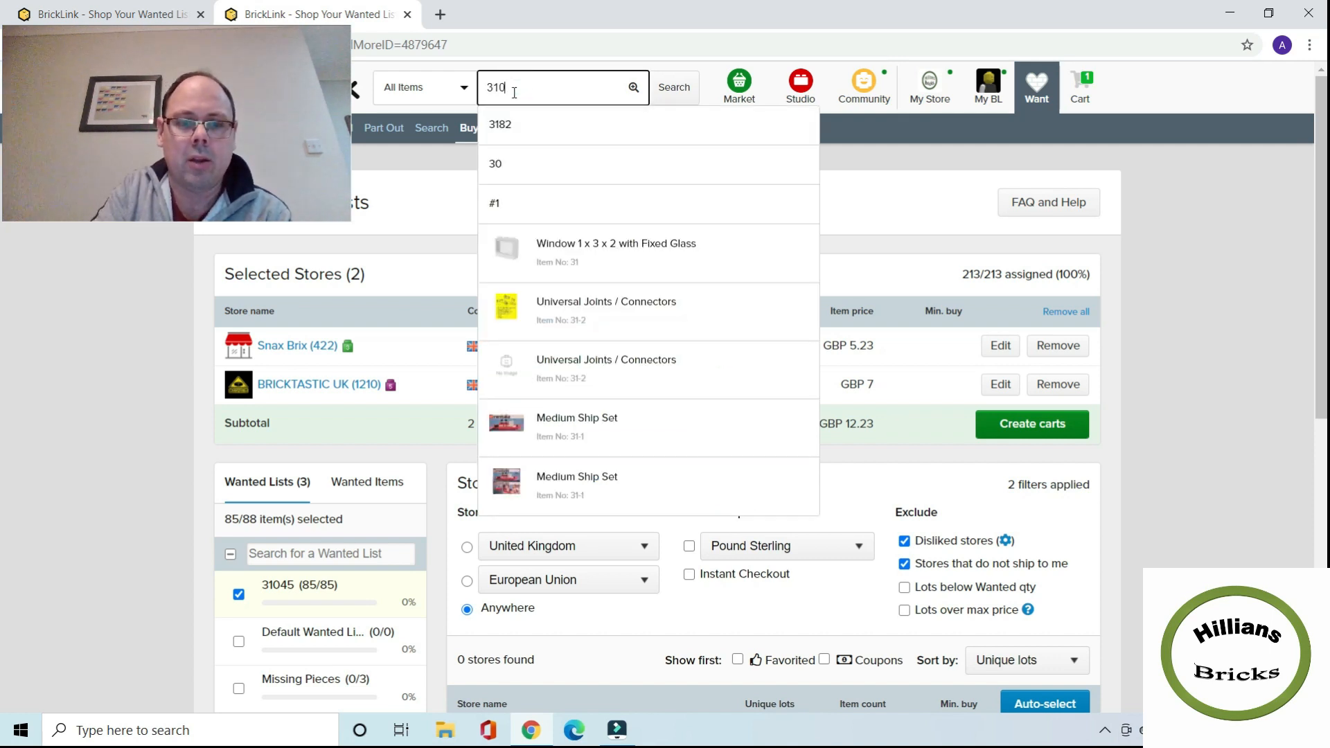
pyautogui.write('45')
pyautogui.press('Return')
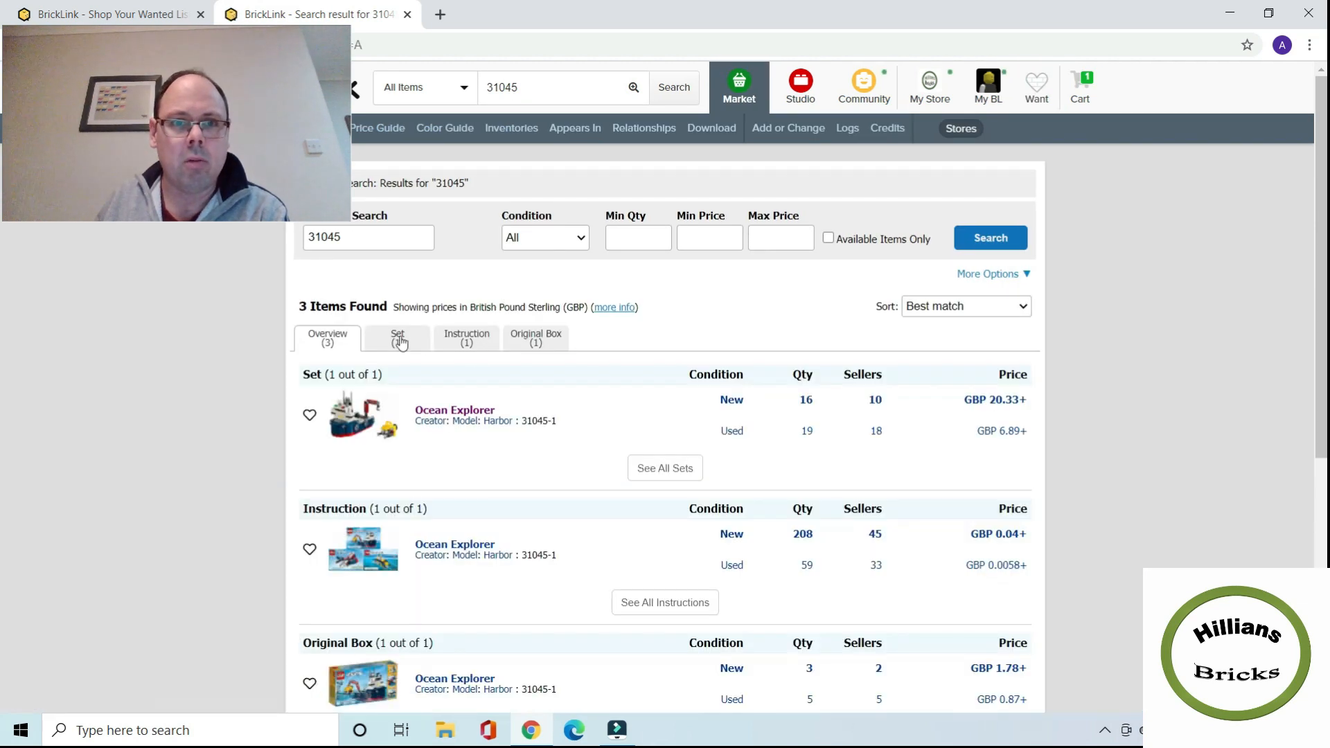
pyautogui.click(400, 343)
pyautogui.click(440, 408)
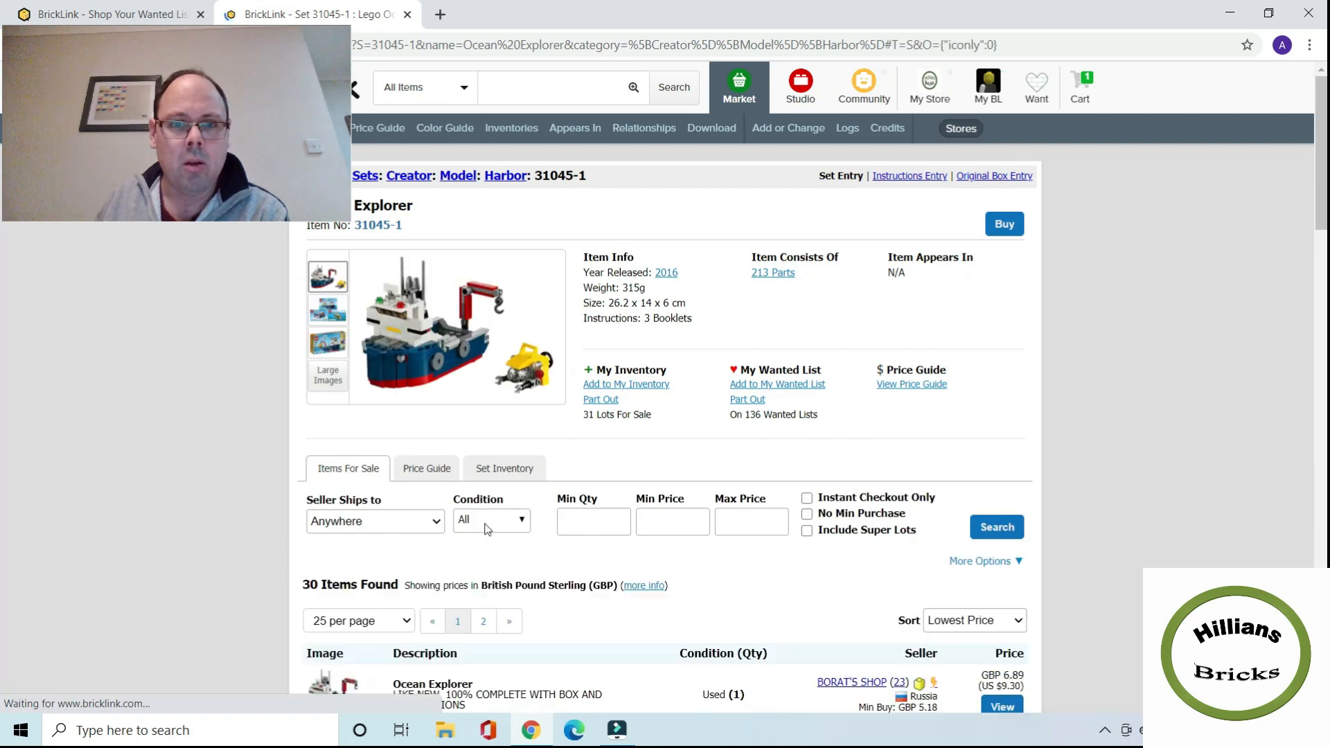
# Step: Restrict the condition filter of the set's for-sale listings to New and Sealed only
pyautogui.click(520, 521)
pyautogui.click(510, 548)
pyautogui.click(502, 589)
pyautogui.click(504, 605)
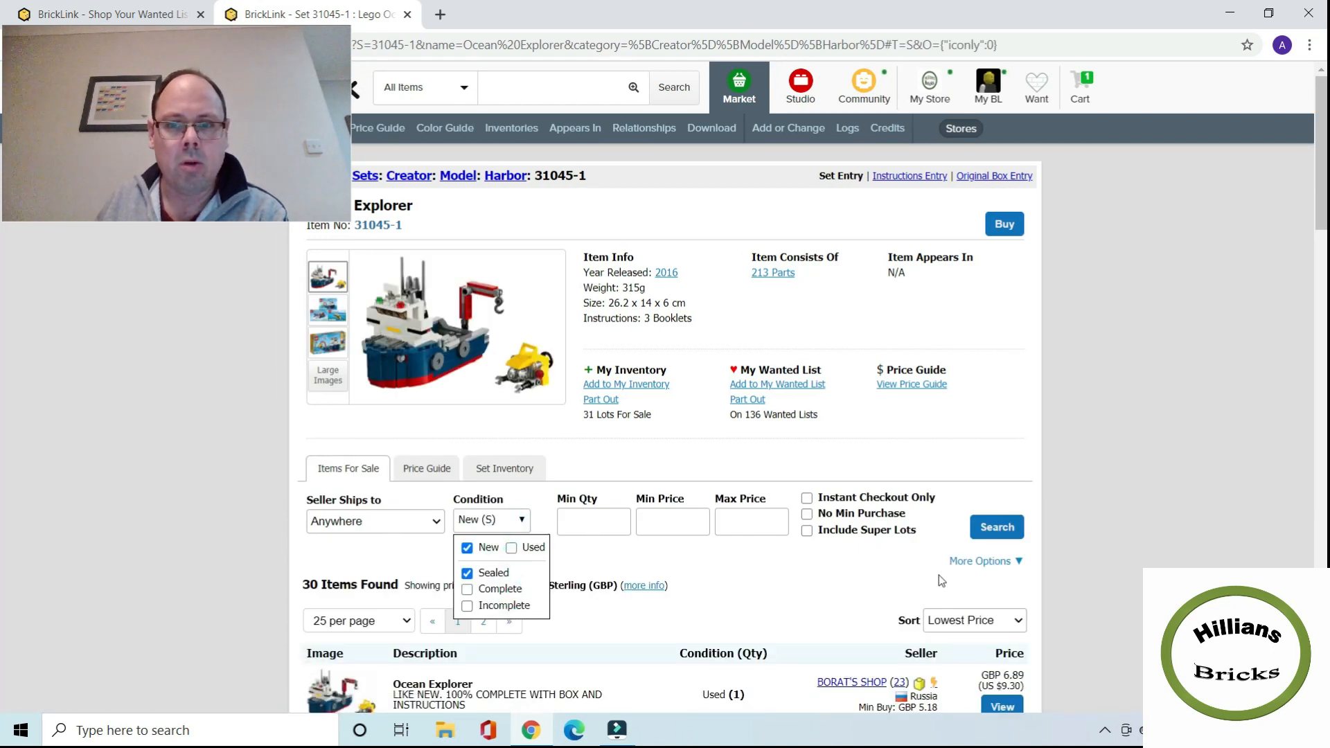
# Step: Search the set's listings with the seller location limited to United Kingdom and check the results
pyautogui.click(991, 561)
pyautogui.click(316, 587)
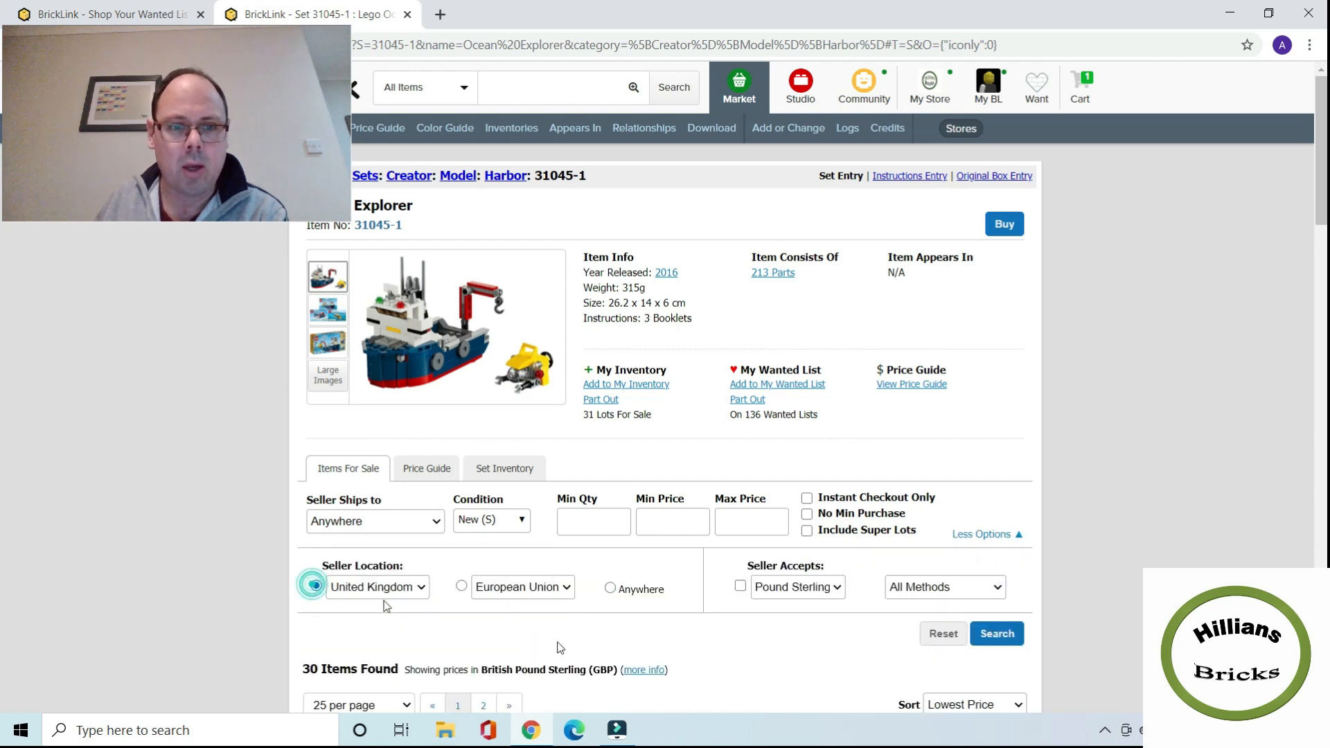
pyautogui.click(984, 634)
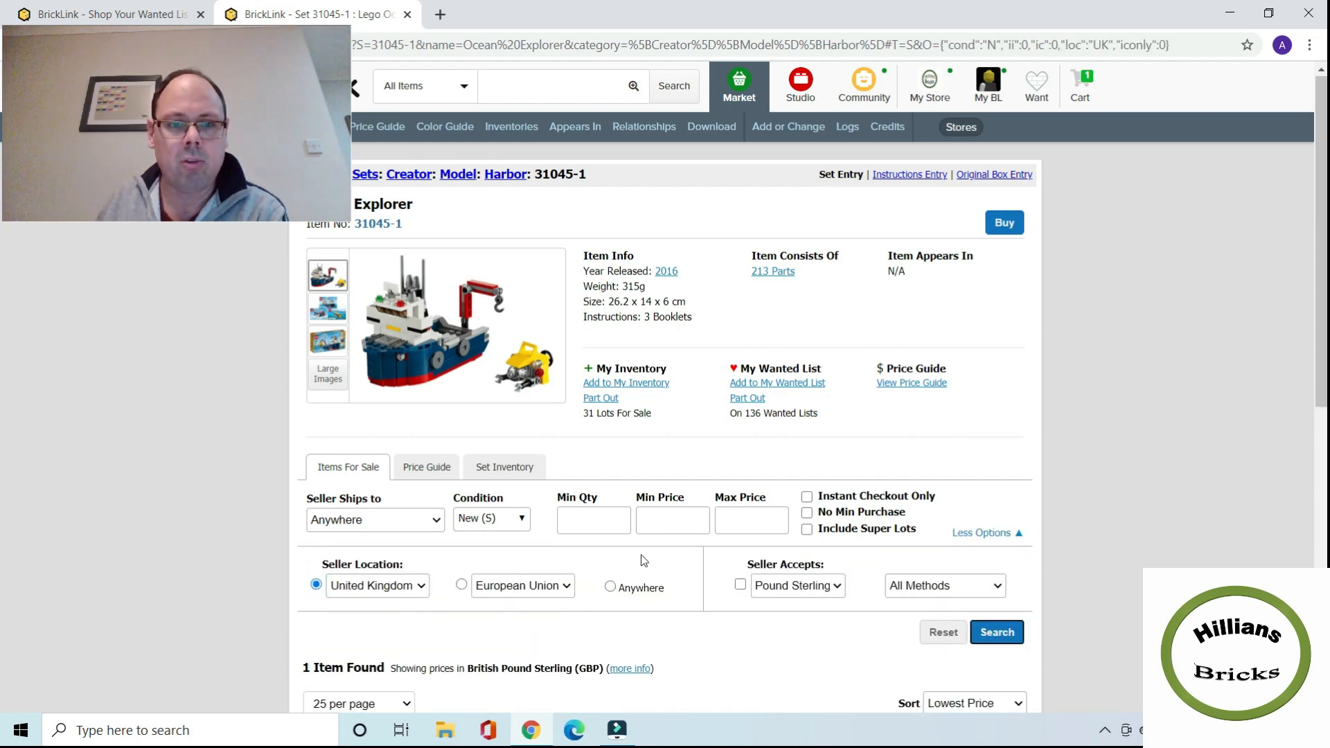
pyautogui.scroll(-5, 638, 548)
pyautogui.scroll(5, 767, 435)
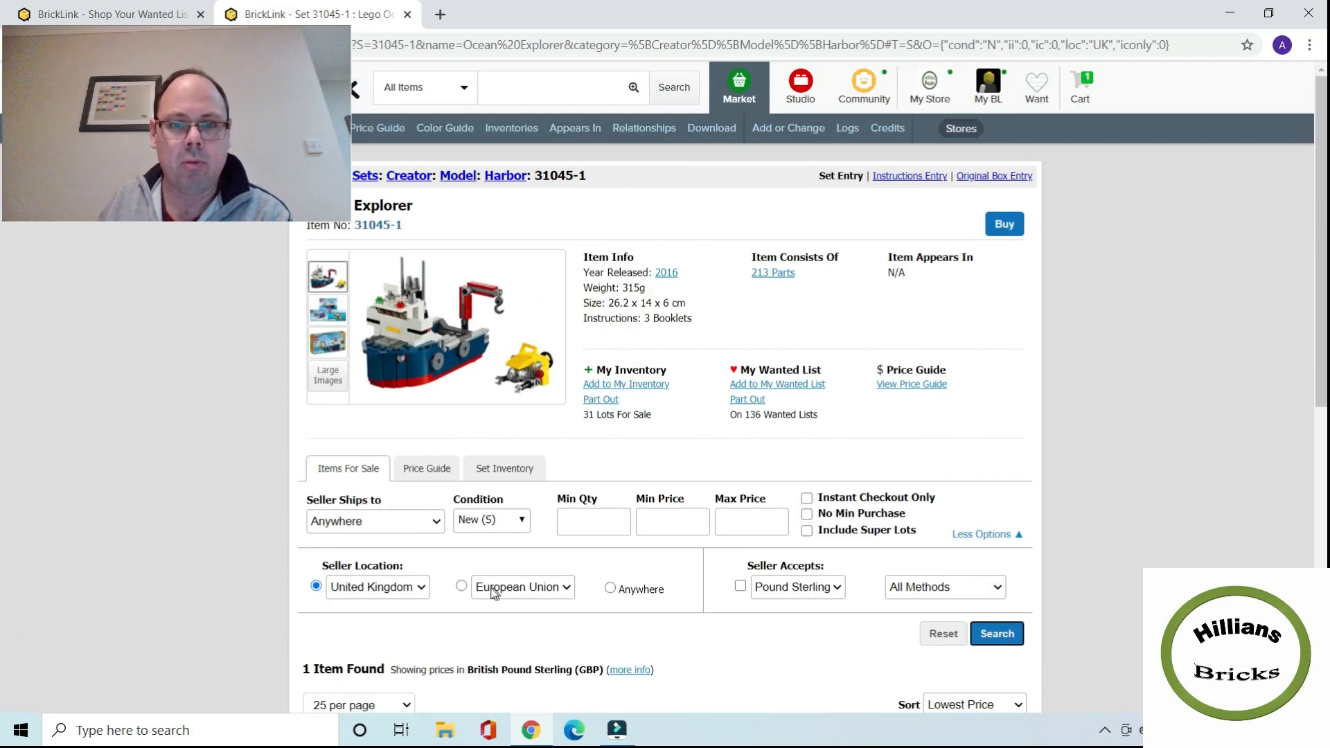
# Step: Widen the seller location to Anywhere, search again and compare the sellers and prices of the sealed sets
pyautogui.click(609, 588)
pyautogui.click(998, 633)
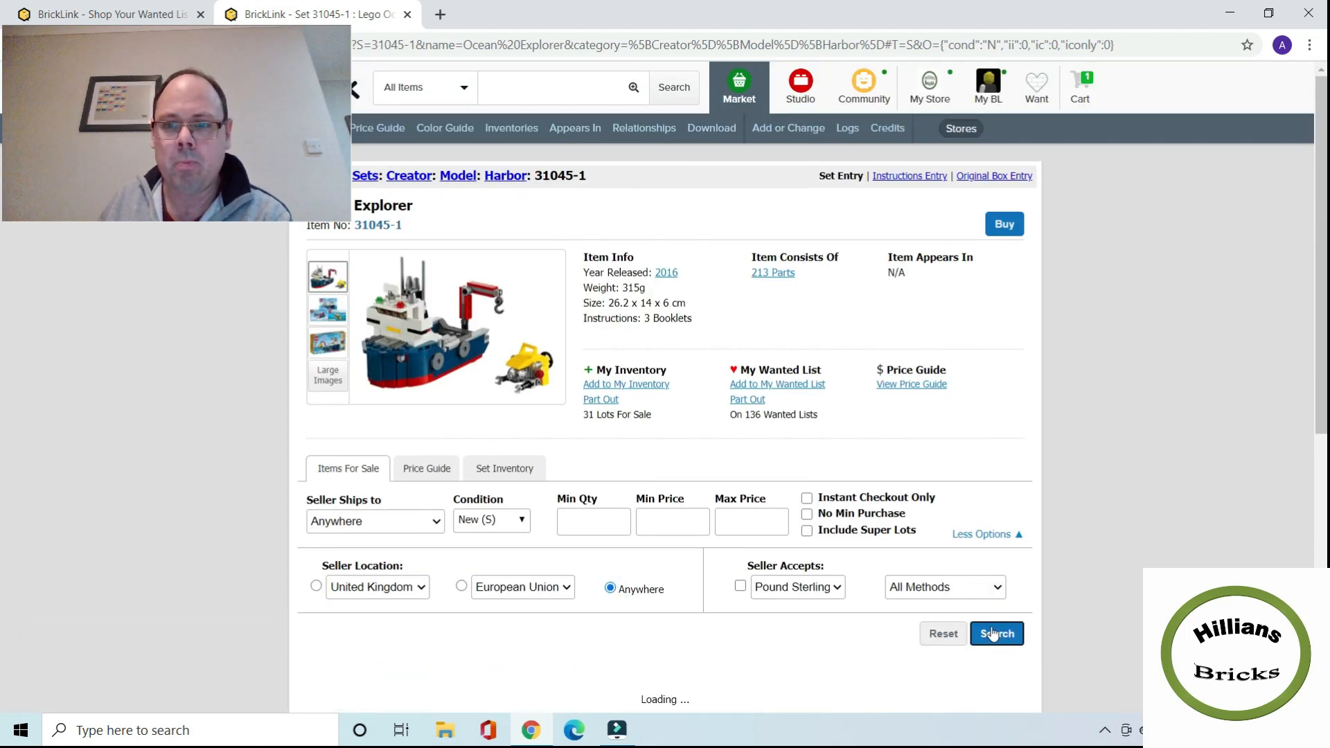
pyautogui.scroll(-6, 693, 450)
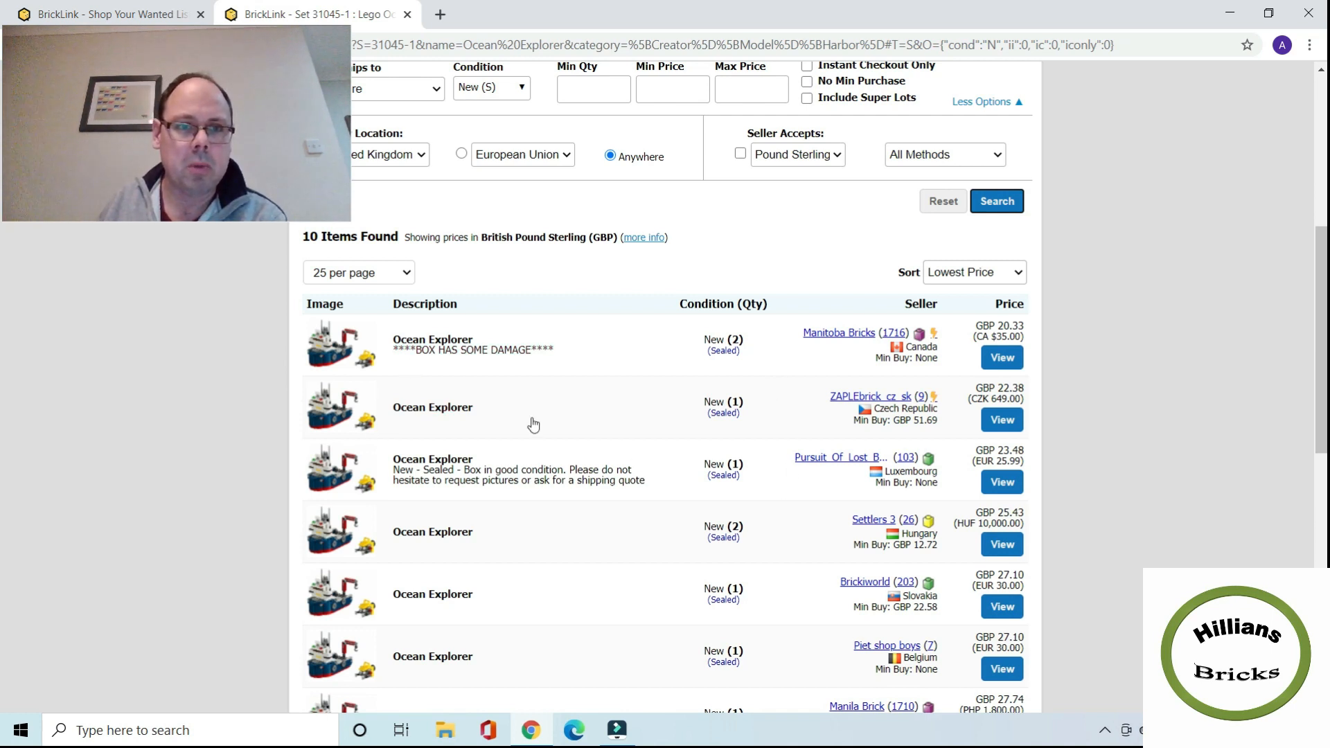
pyautogui.scroll(6, 581, 433)
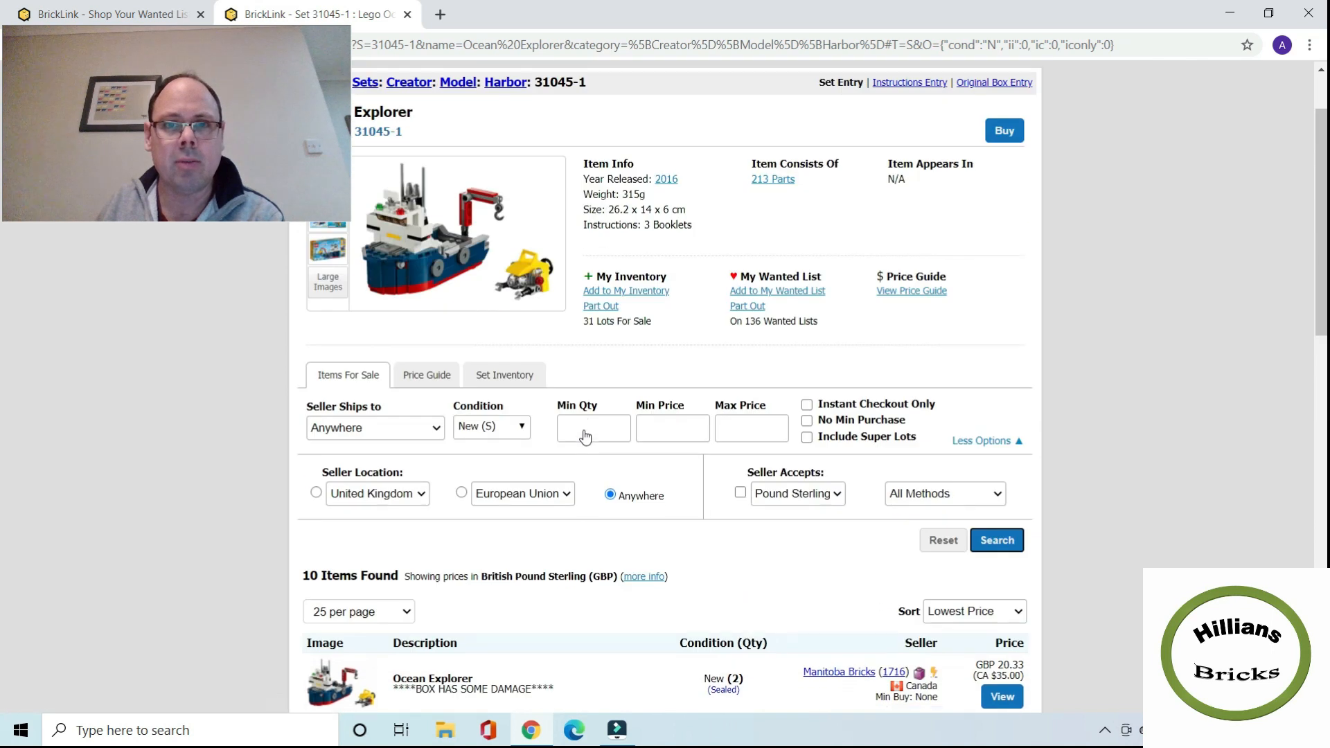